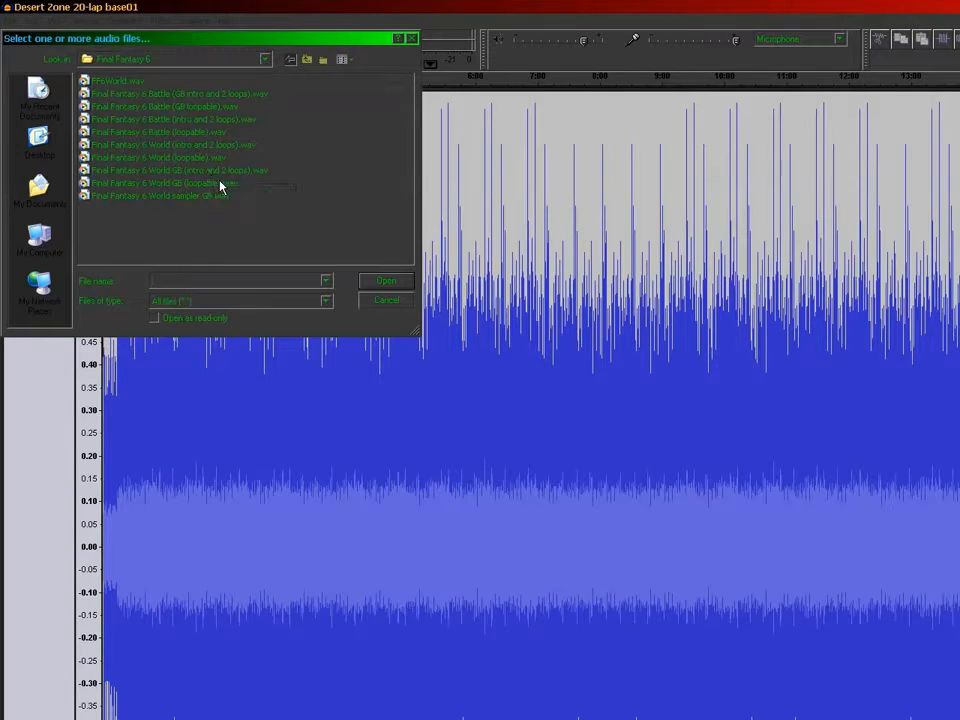
- Open "Final Fantasy 6 World GB (intro and 2 loops).wav" and enlarge its track to fill the window height
double_click(222, 172)
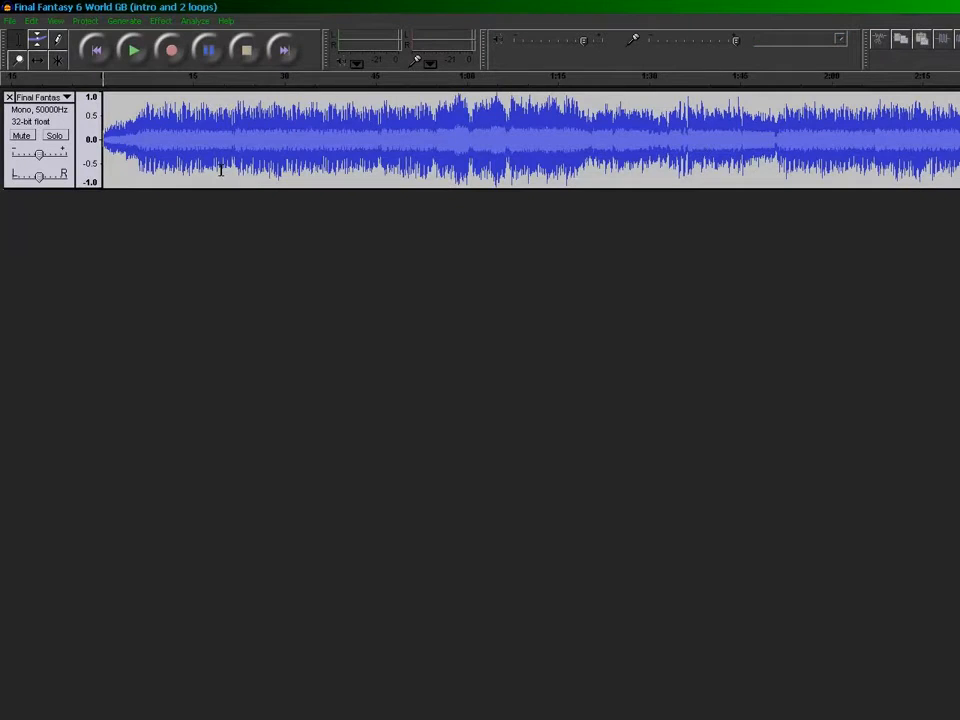
drag(236, 186, 282, 719)
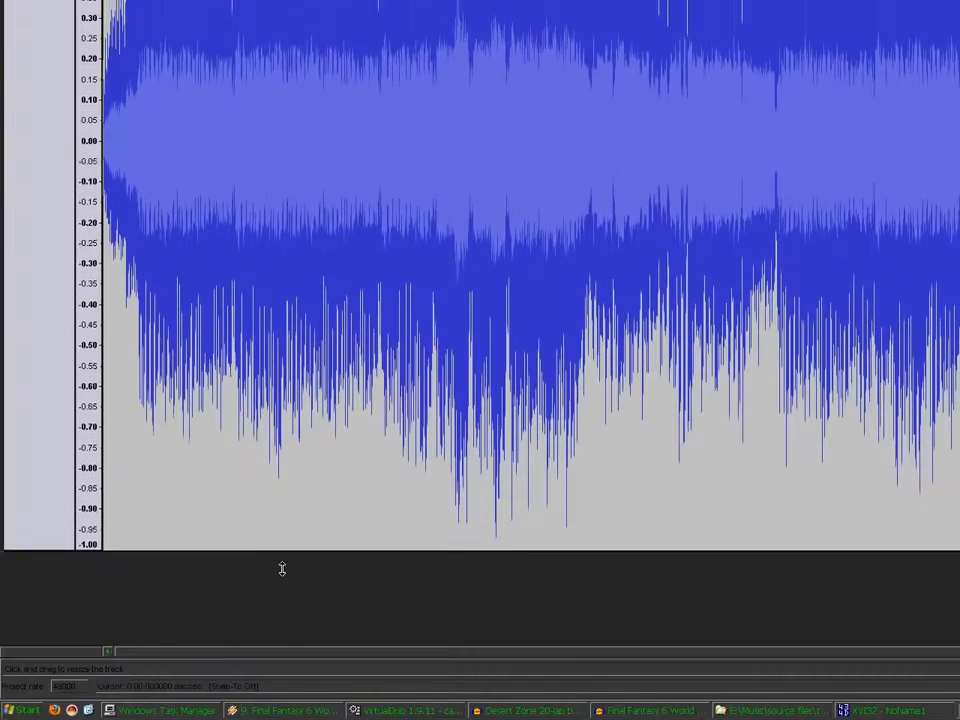
drag(282, 569, 287, 643)
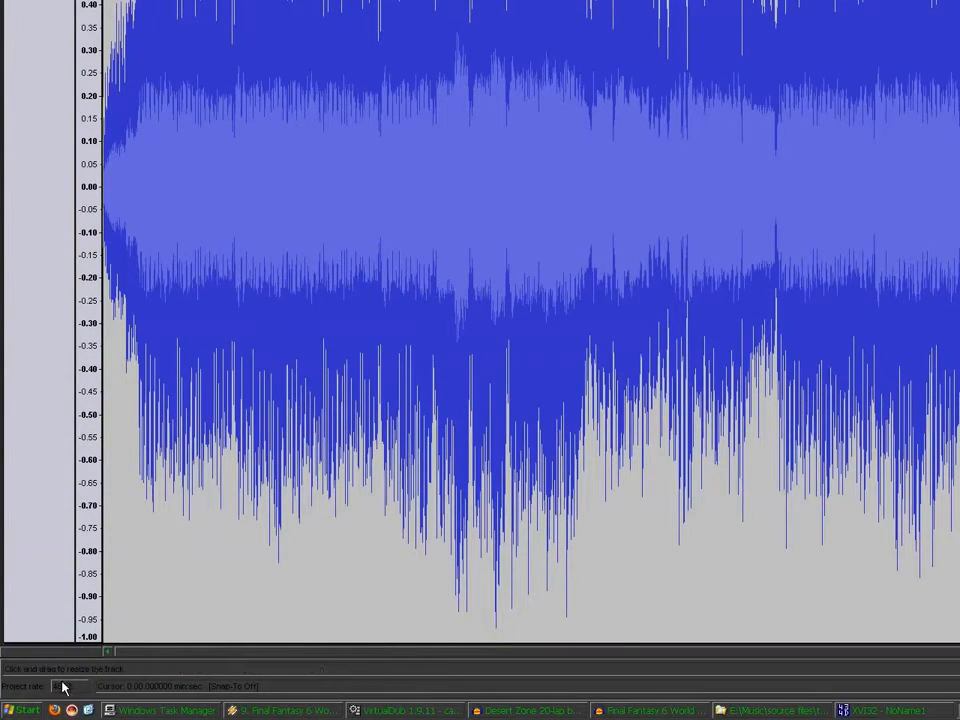
- Set the project rate to a custom value of 56000 Hz
click(68, 686)
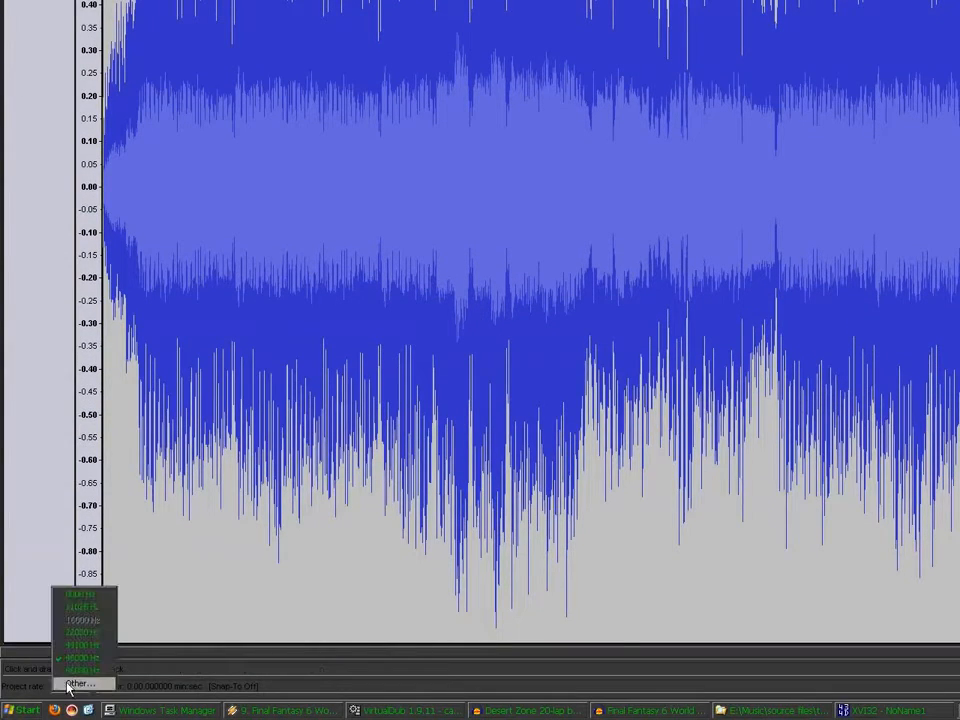
click(70, 685)
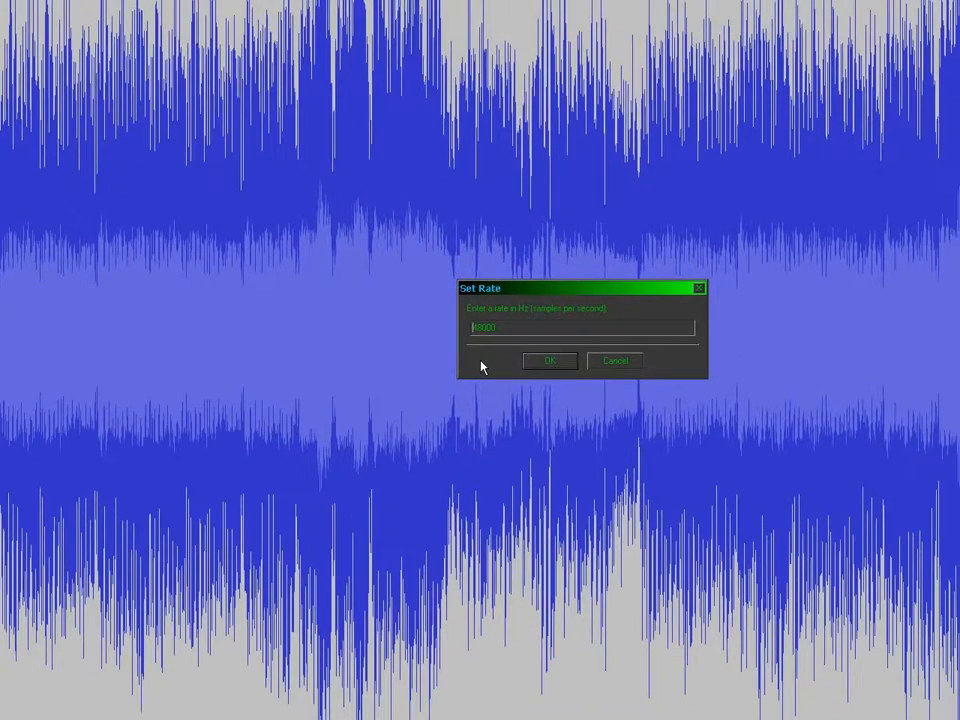
key(shift+Right)
key(shift+Right)
text(56)
key(Return)
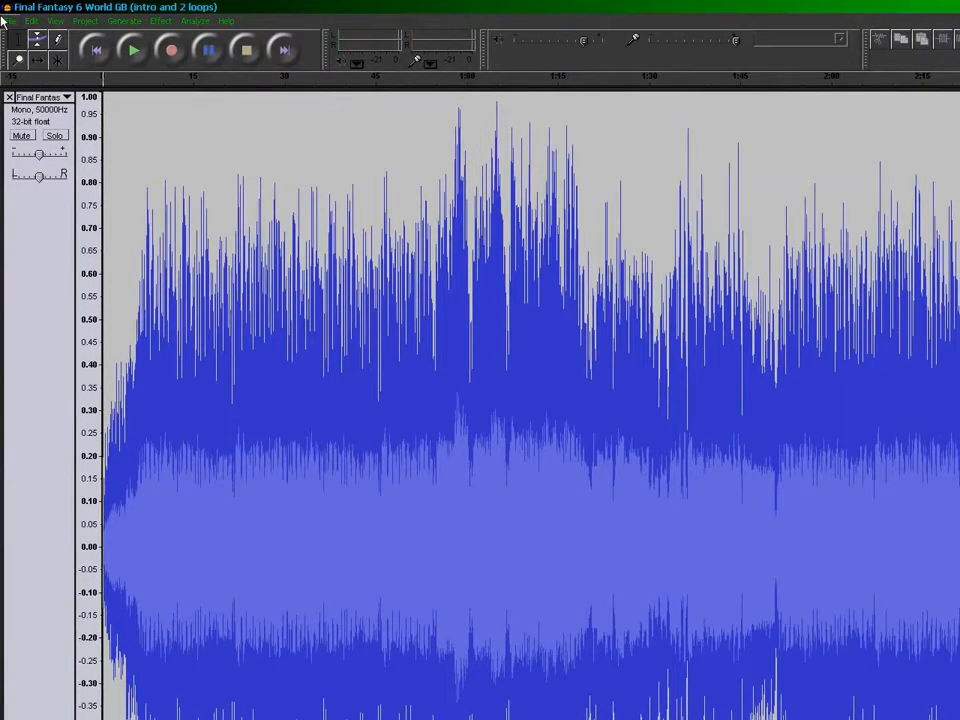
- Open "Final Fantasy 6 World GB (loopable).wav" with its track enlarged to the window height and briefly play its beginning
click(8, 21)
click(21, 47)
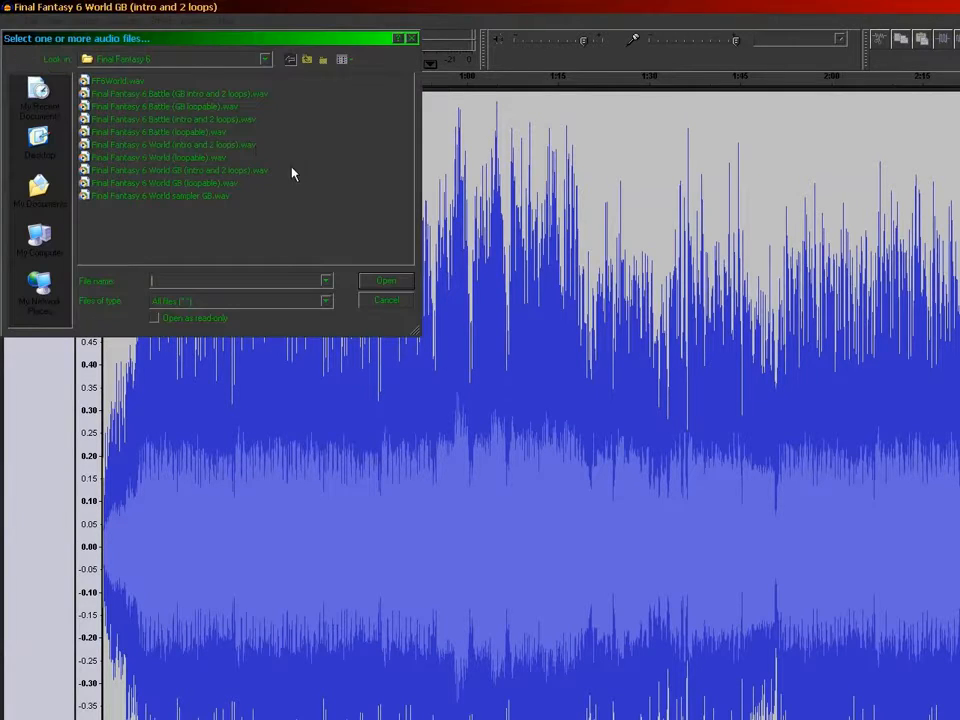
double_click(204, 185)
drag(391, 194, 386, 643)
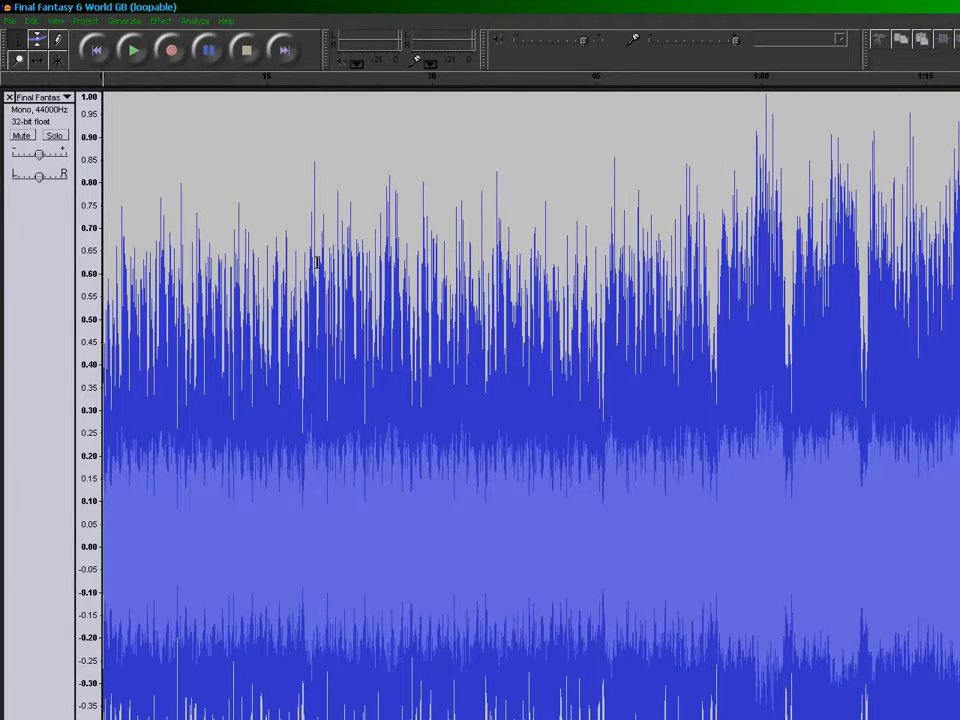
click(133, 51)
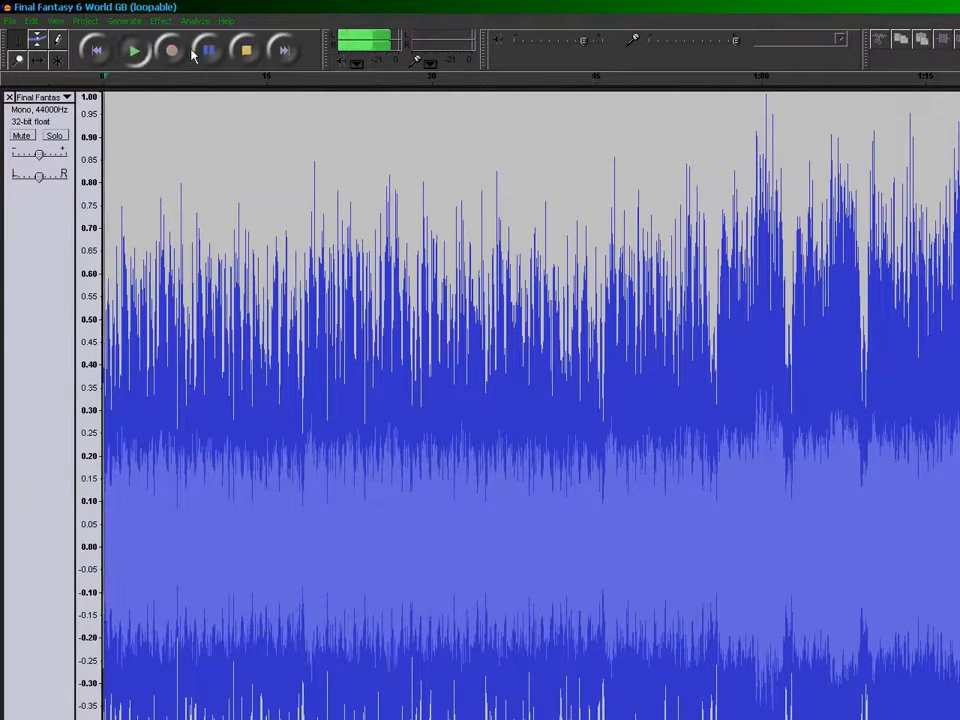
click(246, 50)
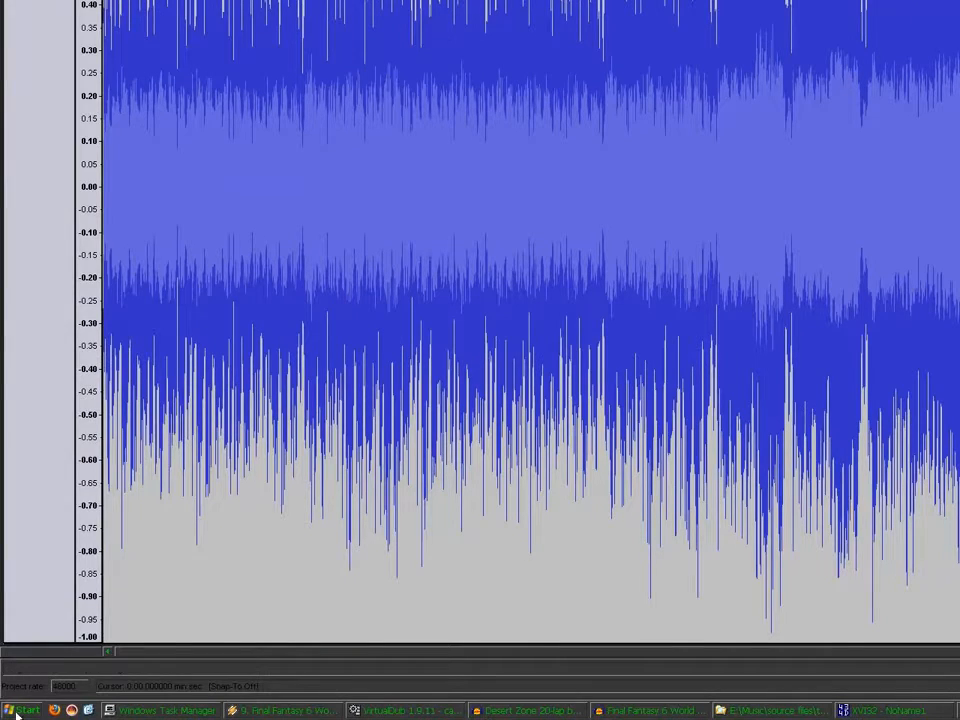
- Start Visual C++ 2008 Express and open the recent project "WAV file sample rate generator"
click(16, 712)
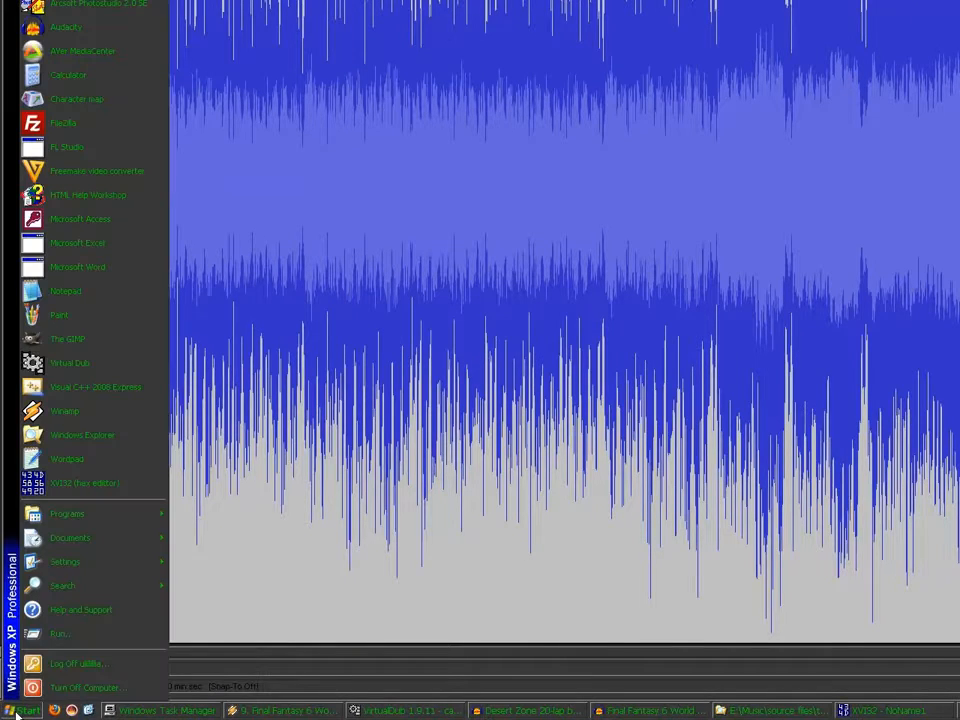
click(158, 386)
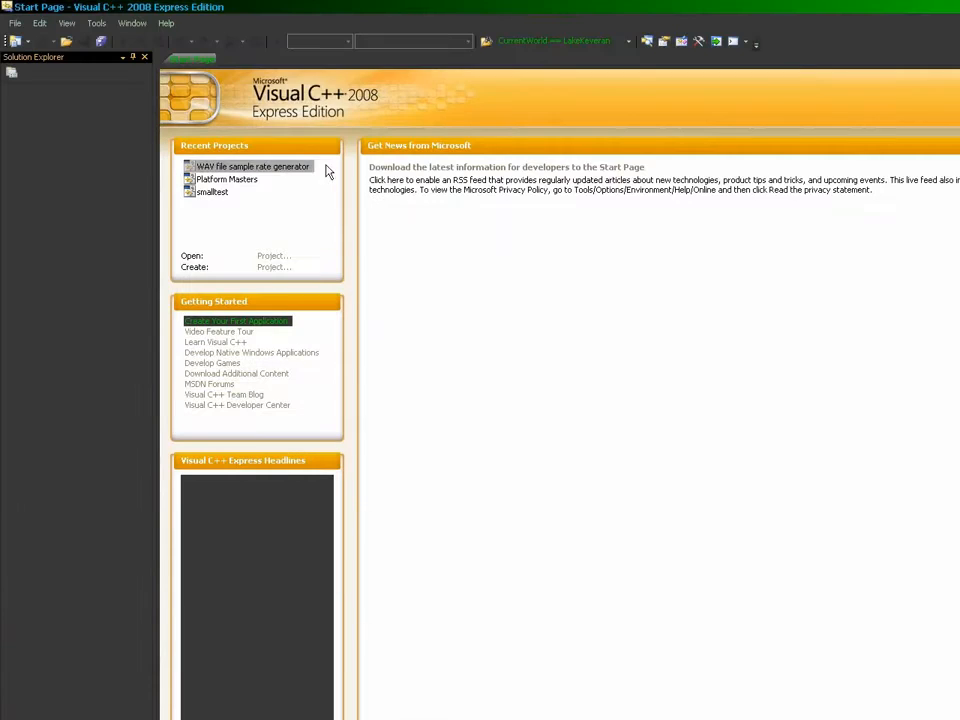
click(300, 166)
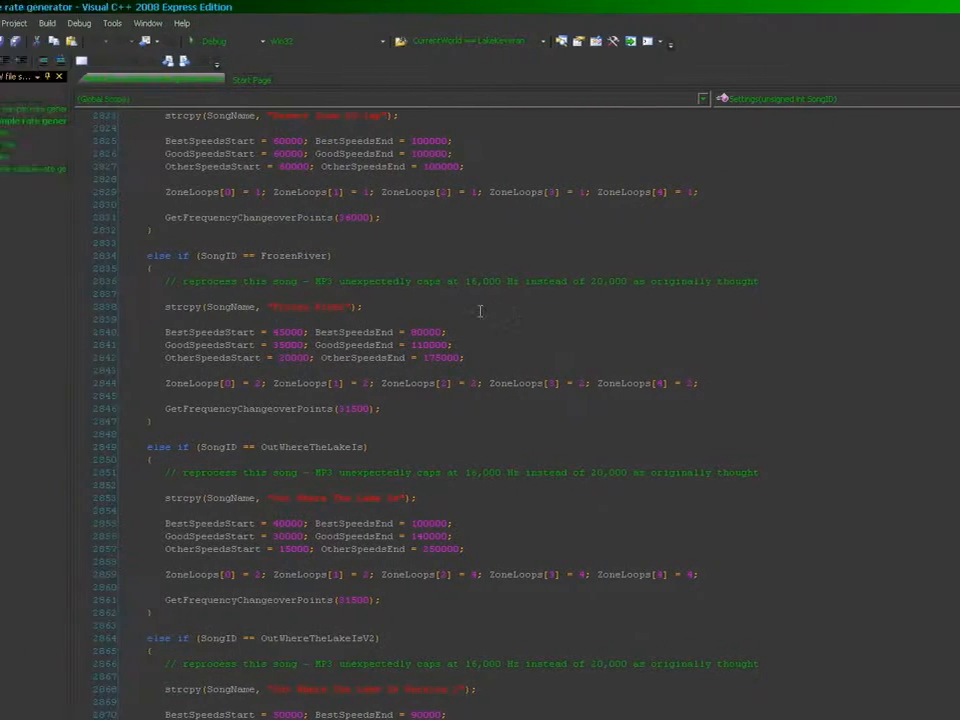
- Copy the whole else-if template block from the comment at the start of the Settings function
drag(953, 428, 957, 397)
click(480, 360)
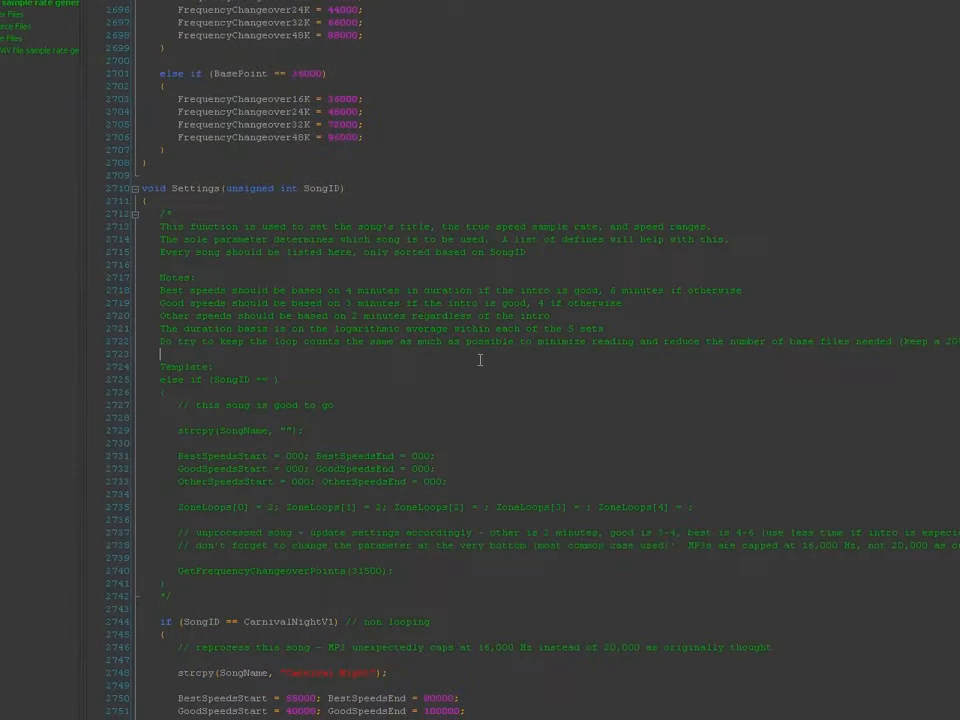
key(shift+Down)
key(shift+Down)
key(shift+Down)
key(shift+Down)
key(shift+Down)
key(shift+Down)
key(shift+Down)
key(shift+Down)
key(shift+Down)
key(shift+Down)
key(shift+Down)
key(shift+Down)
key(shift+Down)
key(shift+Down)
key(shift+Down)
key(shift+Down)
key(shift+Down)
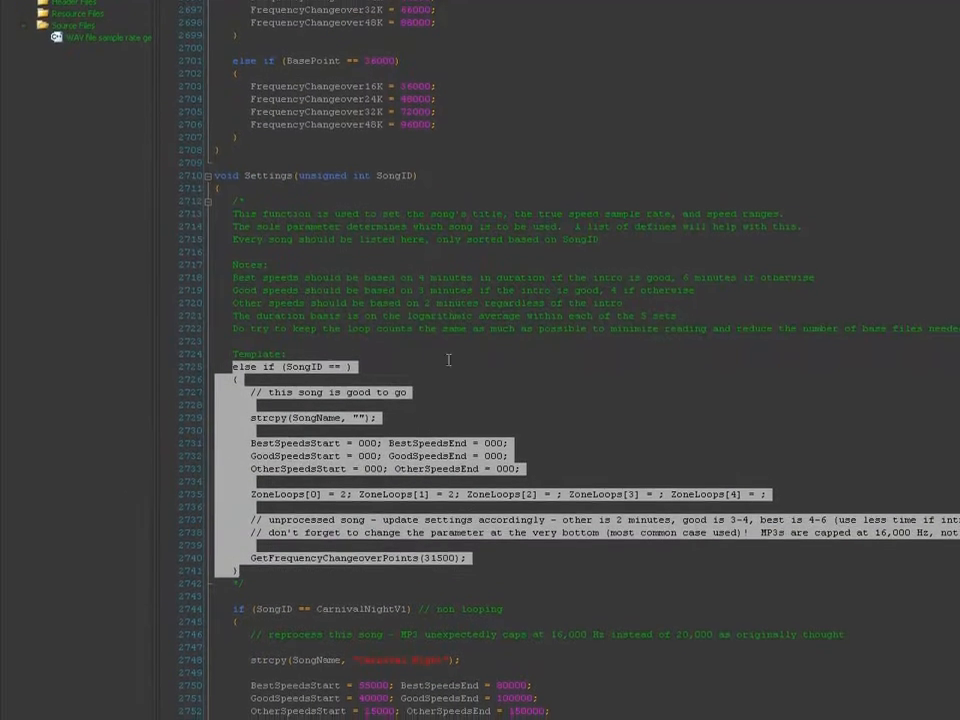
click(372, 368)
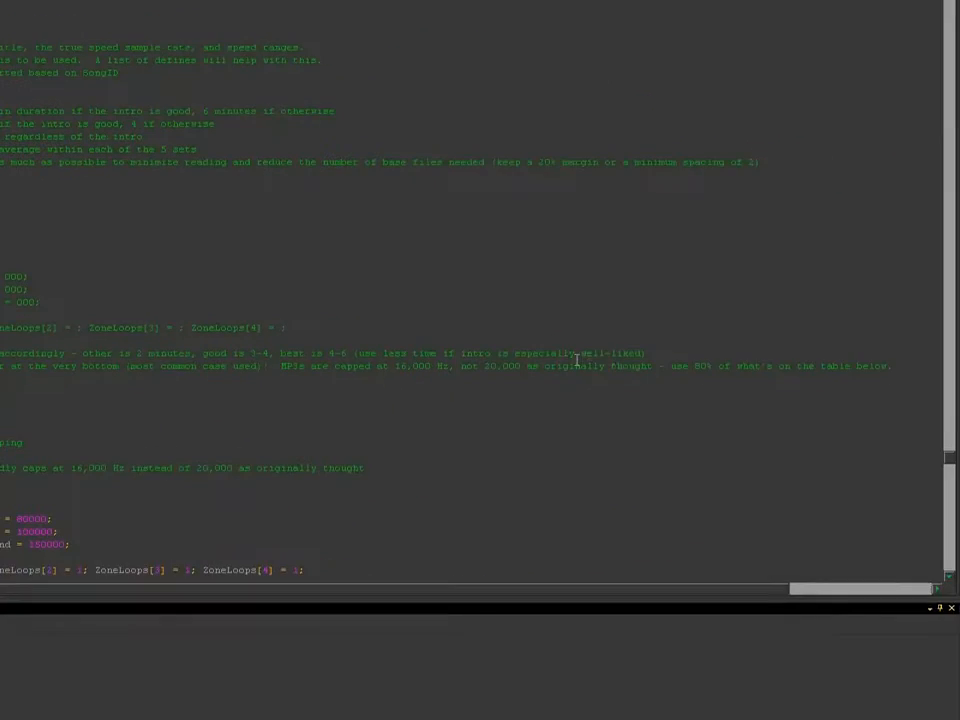
- Paste the copied template as a new else-if block between the DesertZone20Lap and FrozenRiver blocks
mouse_move(953, 400)
mouse_down()
mouse_move(953, 428)
mouse_move(953, 418)
mouse_up()
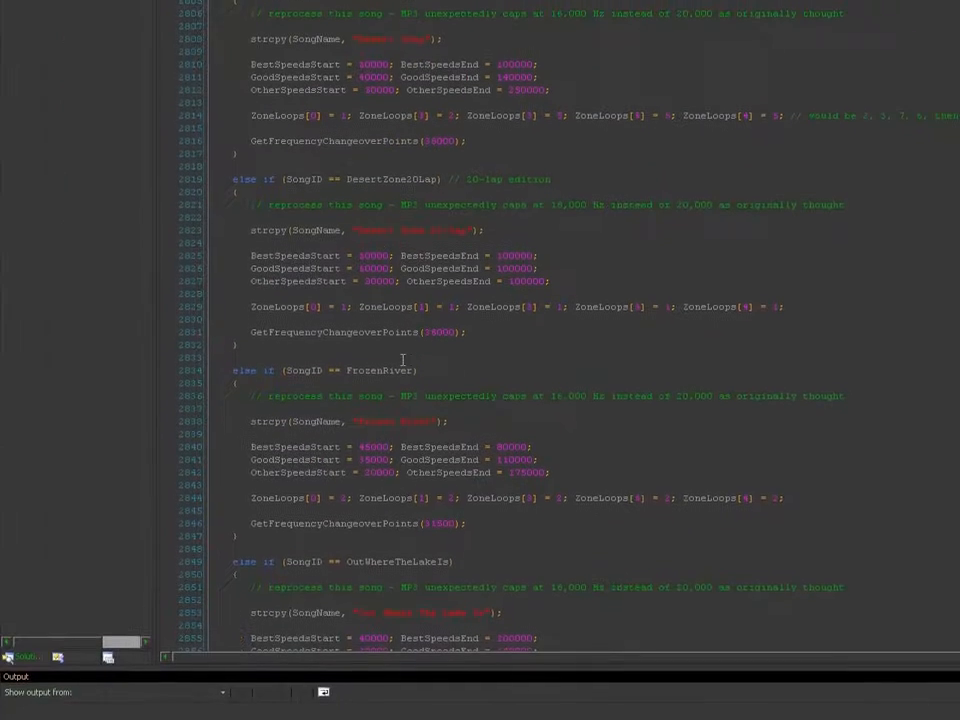
key(Return)
key(Return)
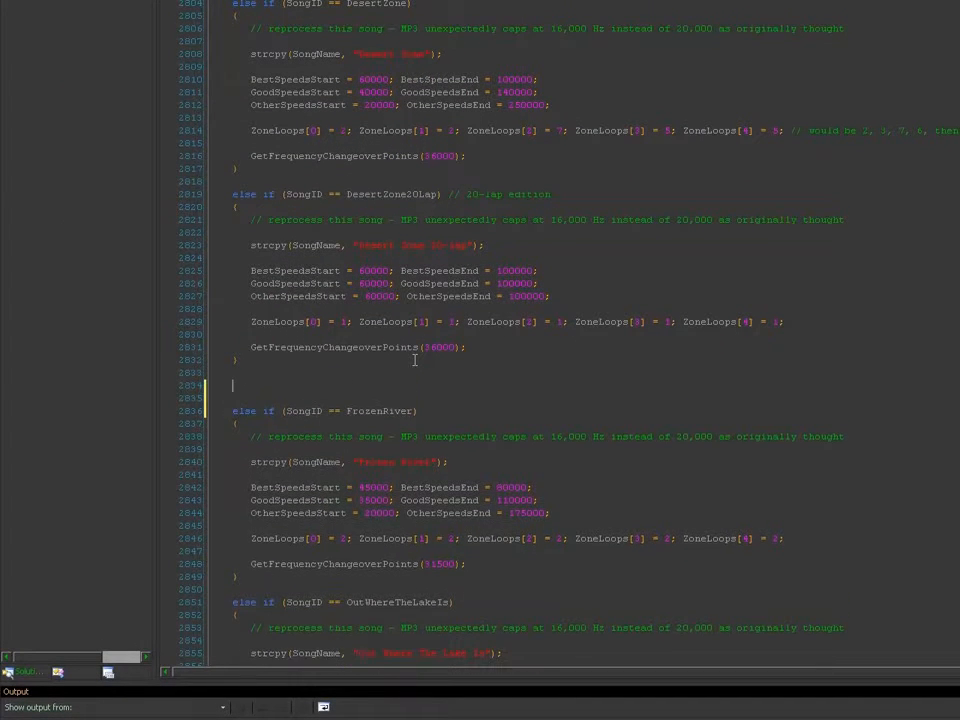
key(ctrl+v)
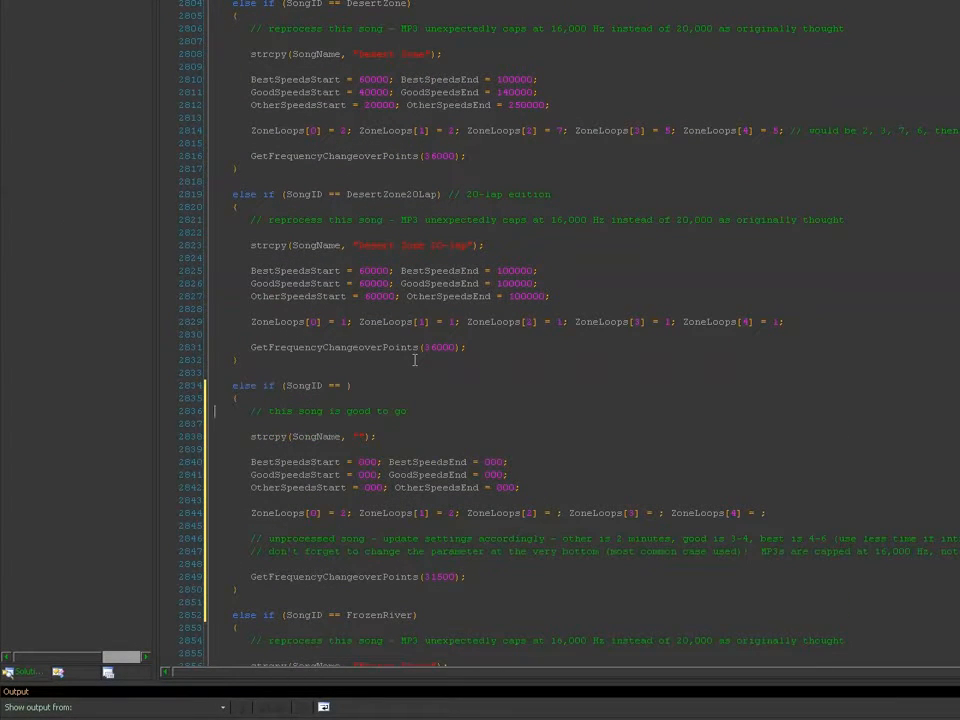
- Set the SongID condition of the pasted block to the defined name FF6World
text(FinalFantasy6World)
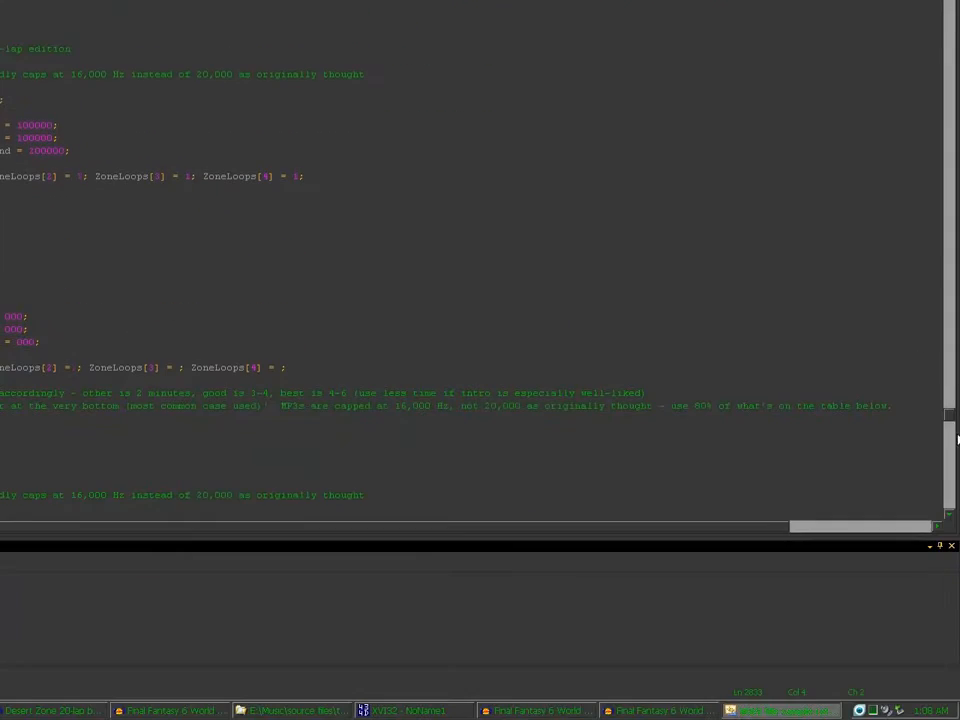
drag(953, 421, 957, 151)
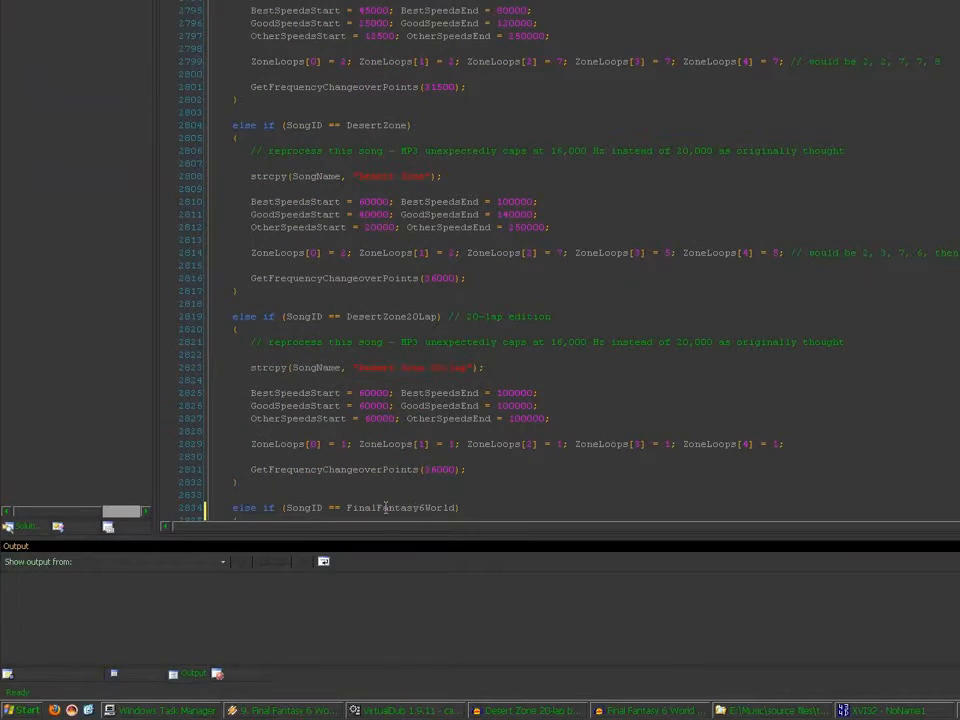
key(ctrl+shift+Left)
text(FF)
mouse_move(328, 508)
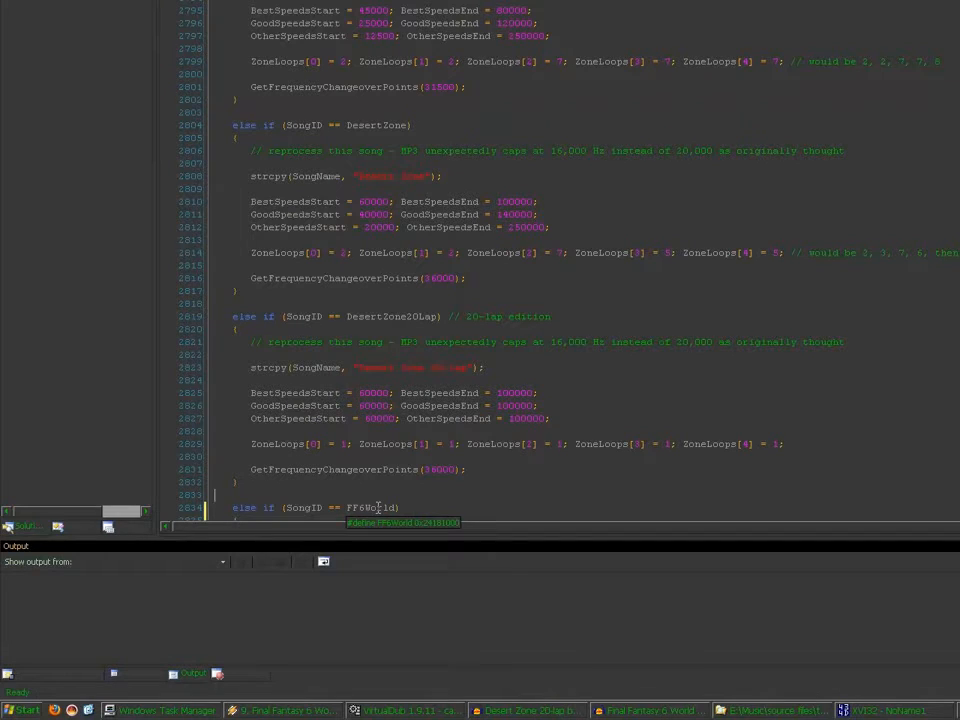
- Enter "Final Fantasy 6 World" as the song name in the FF6World block and save all files
drag(954, 407, 955, 421)
click(407, 360)
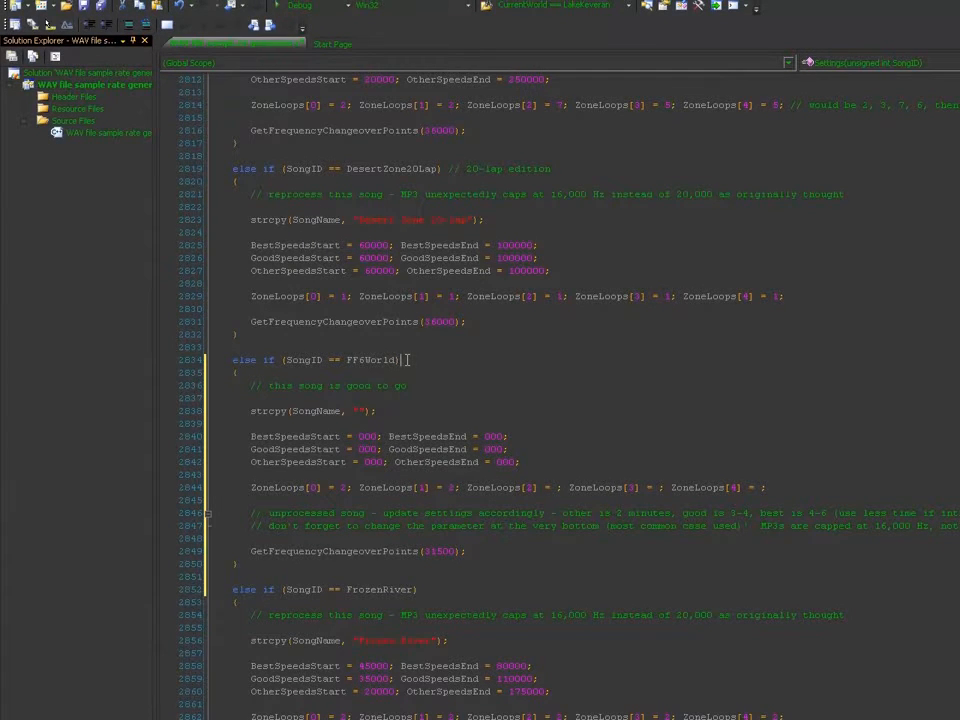
click(361, 411)
text(Final Fa)
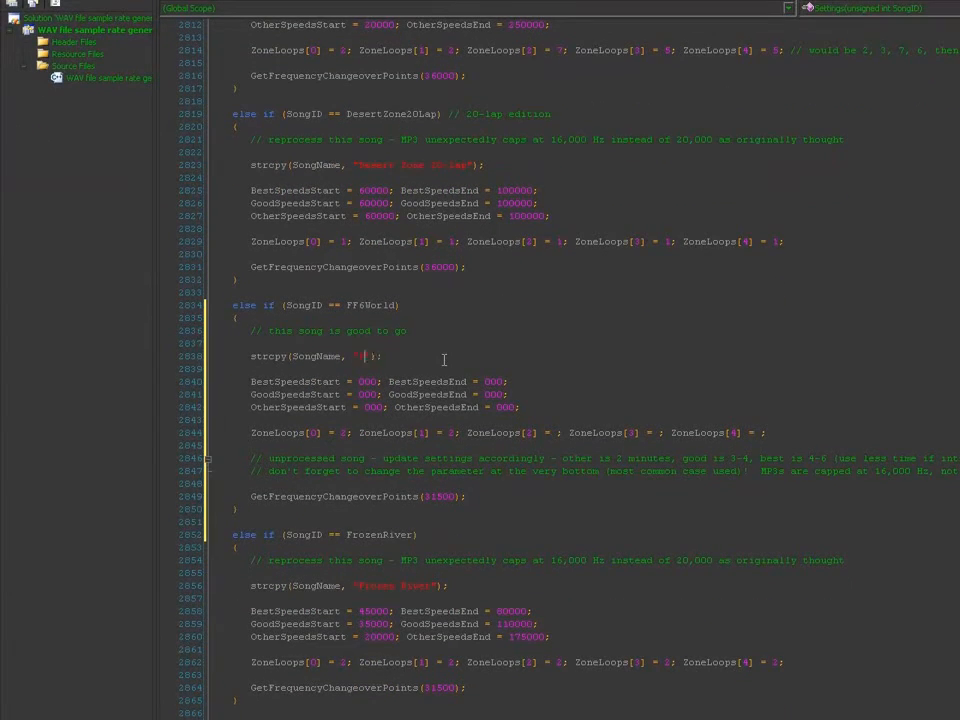
text(ntasy I World)
click(15, 22)
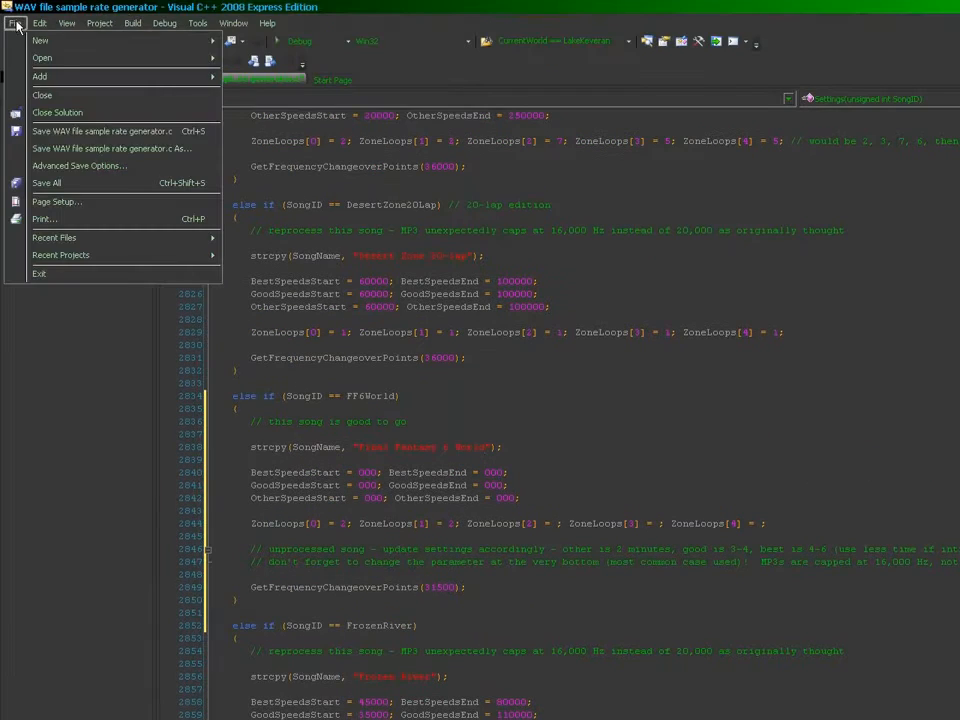
click(47, 183)
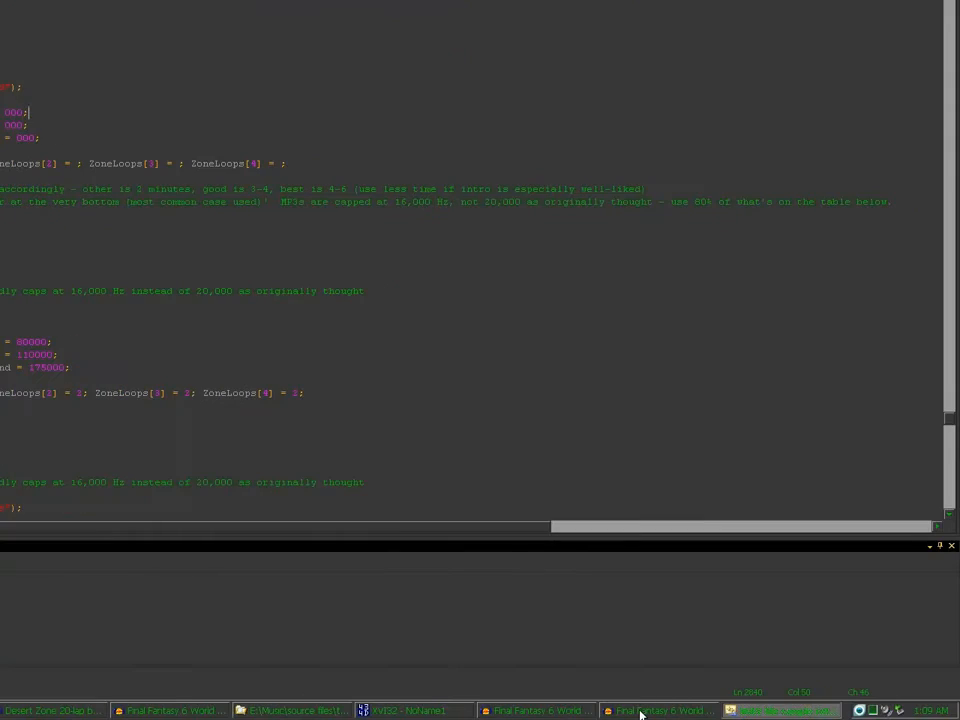
- Switch to the Final Fantasy 6 World GB (loopable) window in Audacity, set its track's sample rate to 40000 Hz and play it
click(641, 712)
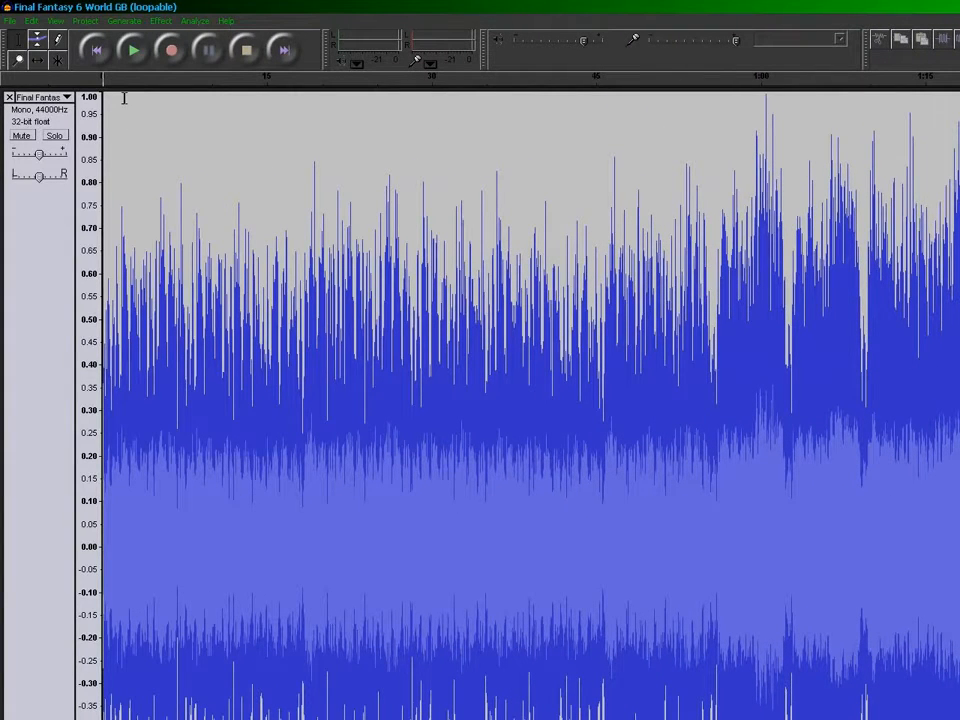
click(45, 97)
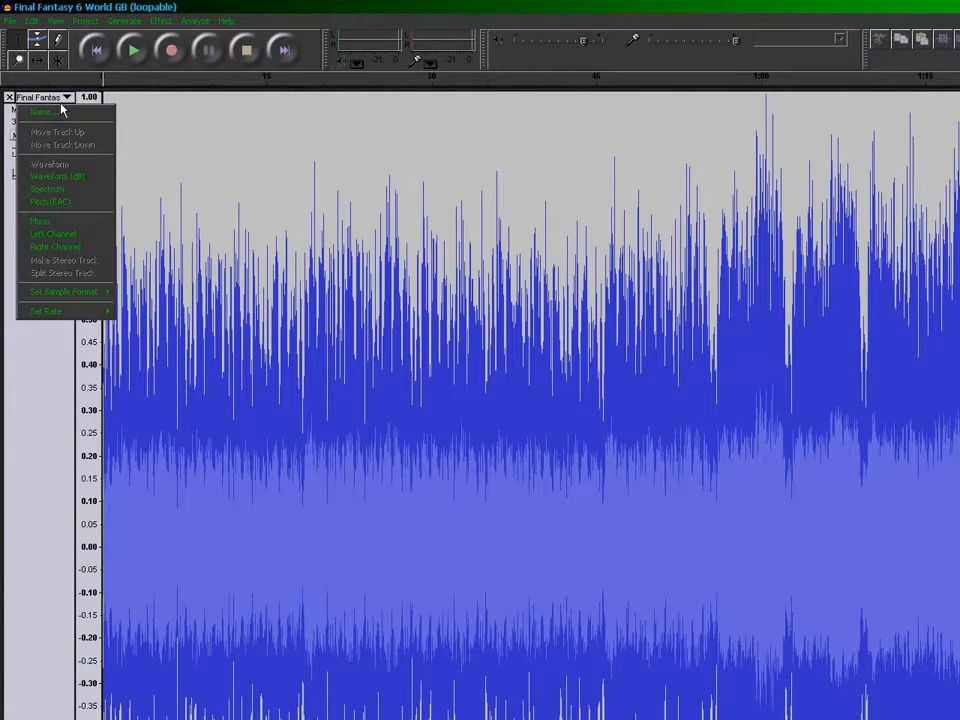
mouse_move(107, 314)
click(137, 400)
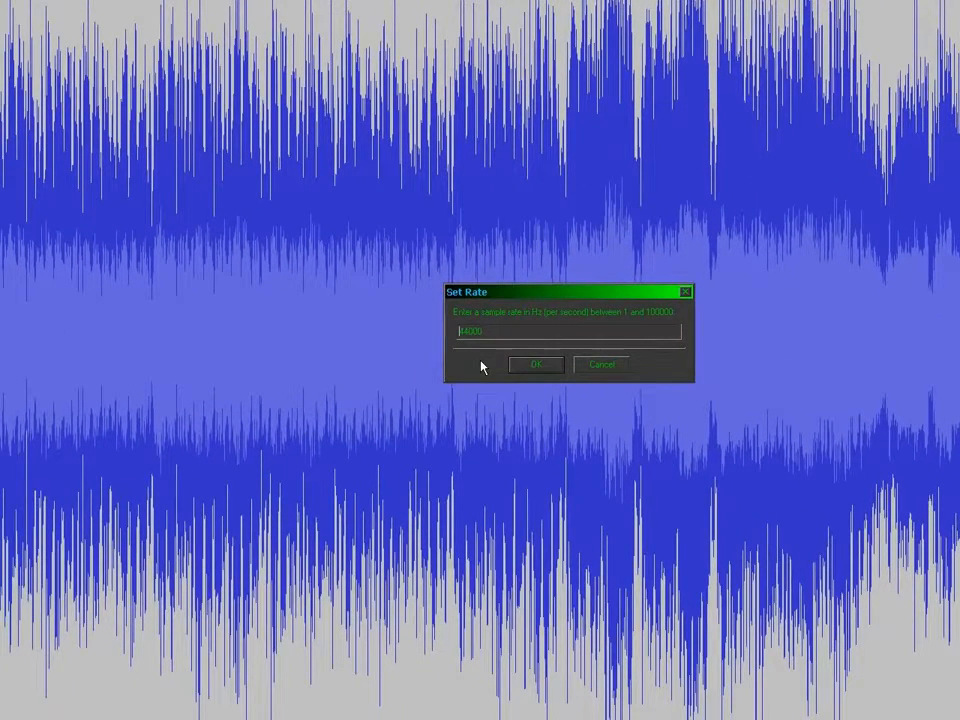
key(Right)
key(shift+Right)
text(0)
key(Return)
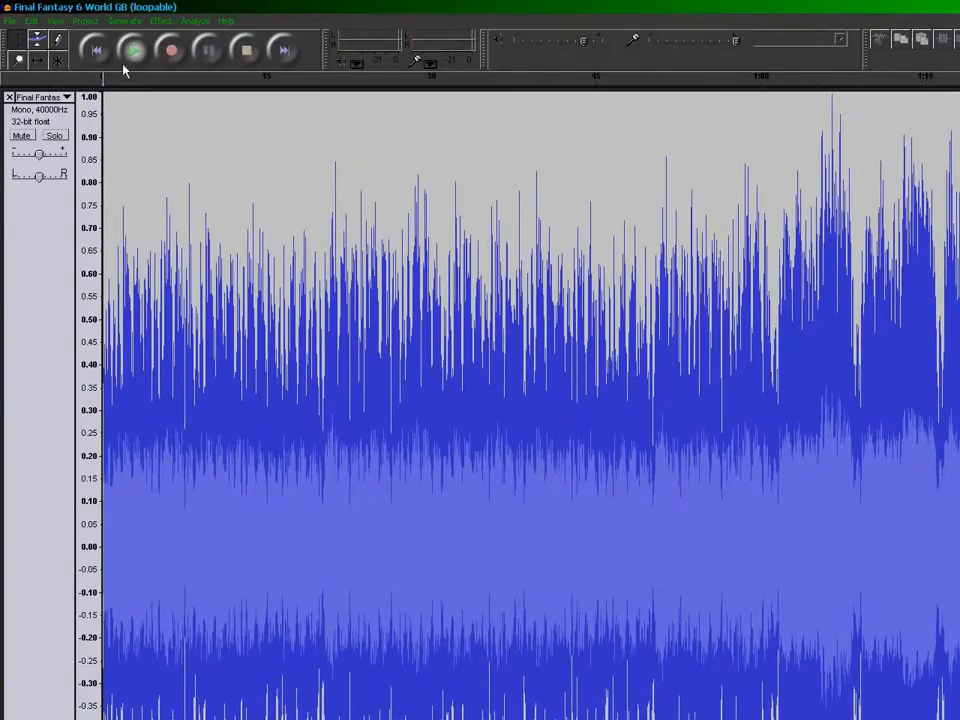
click(134, 52)
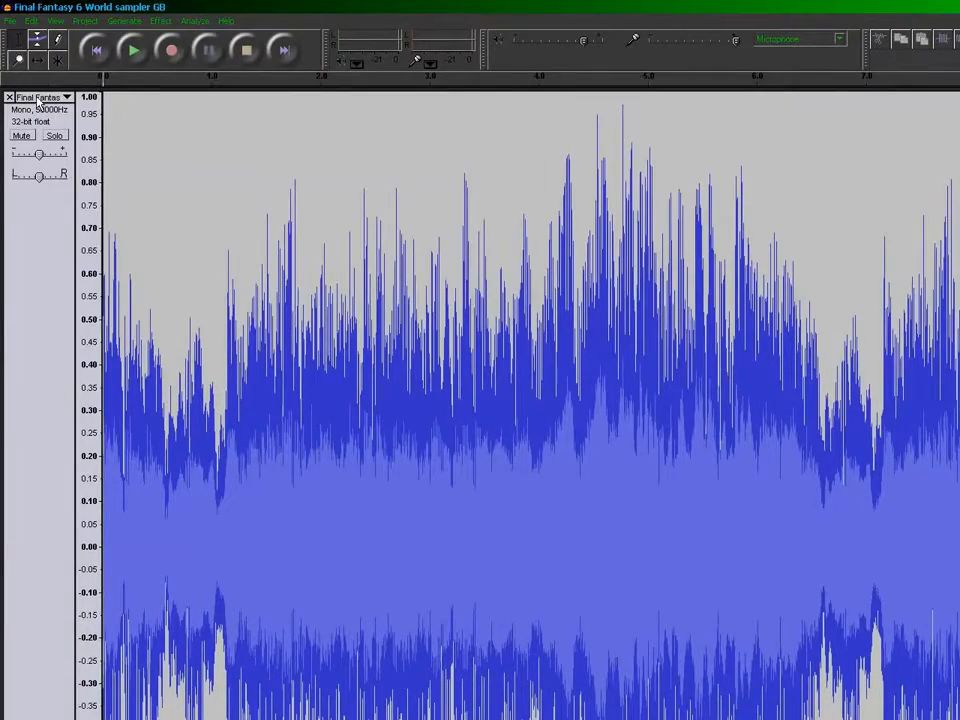
- Set the sample rate of the Final Fantasy 6 World sampler GB track to 40000 Hz
click(38, 98)
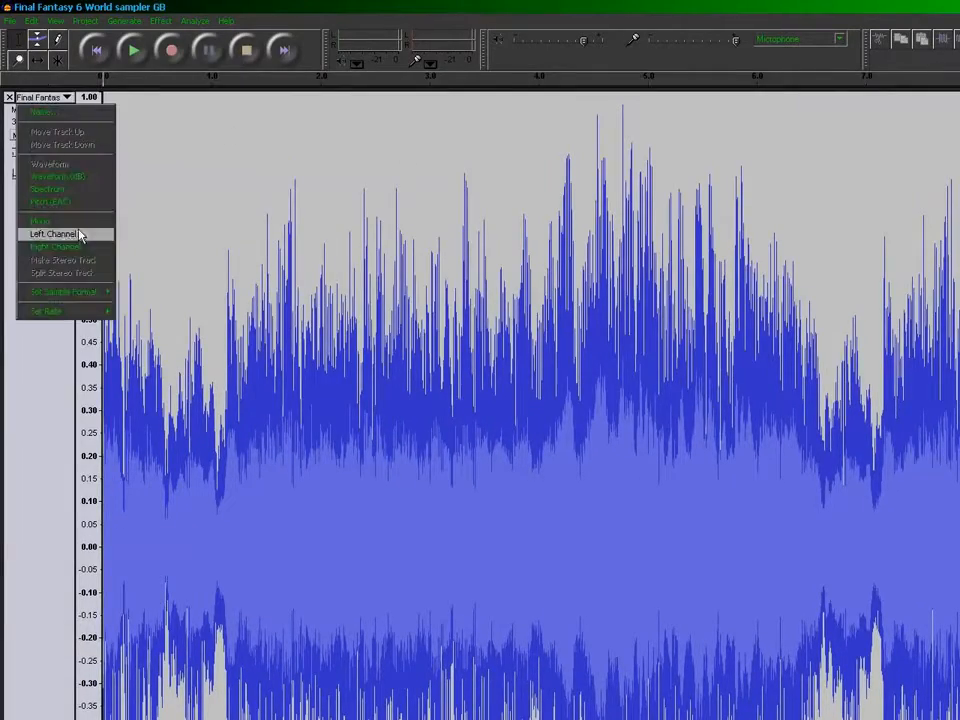
mouse_move(100, 313)
click(141, 385)
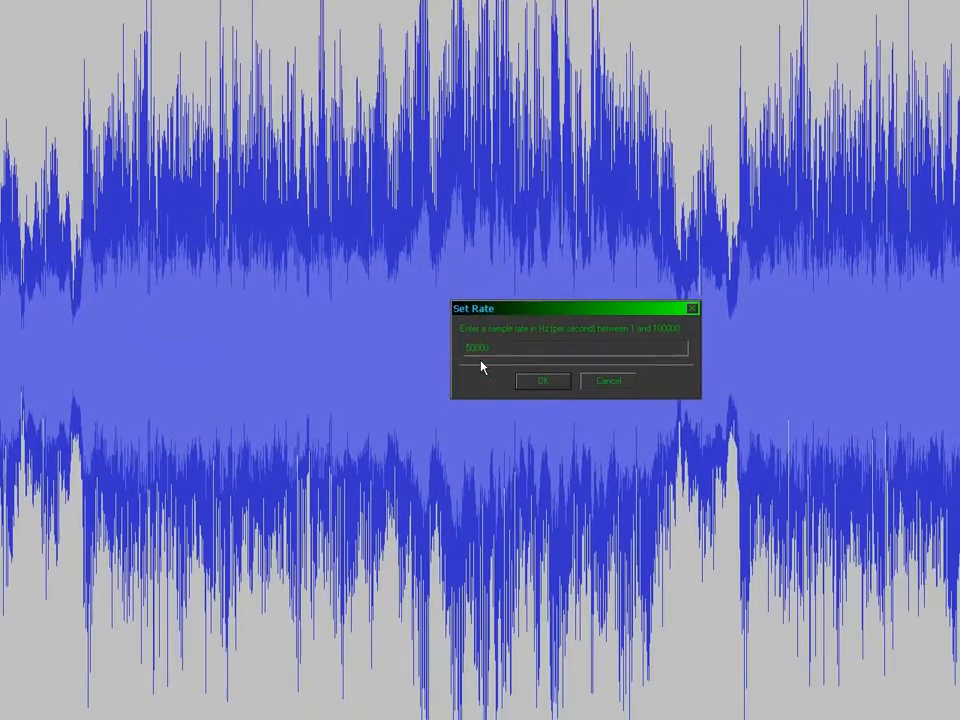
key(Delete)
text(4)
key(Return)
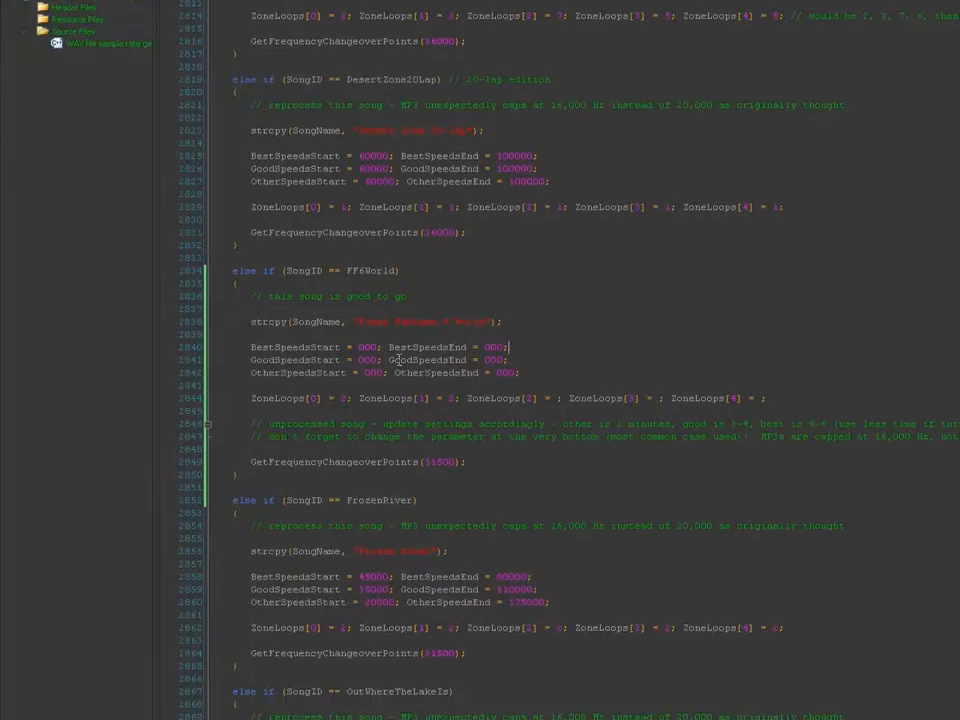
- Review the BestSpeeds list and the speed lists following it in the source code, and return to the FF6World block
drag(948, 425, 950, 210)
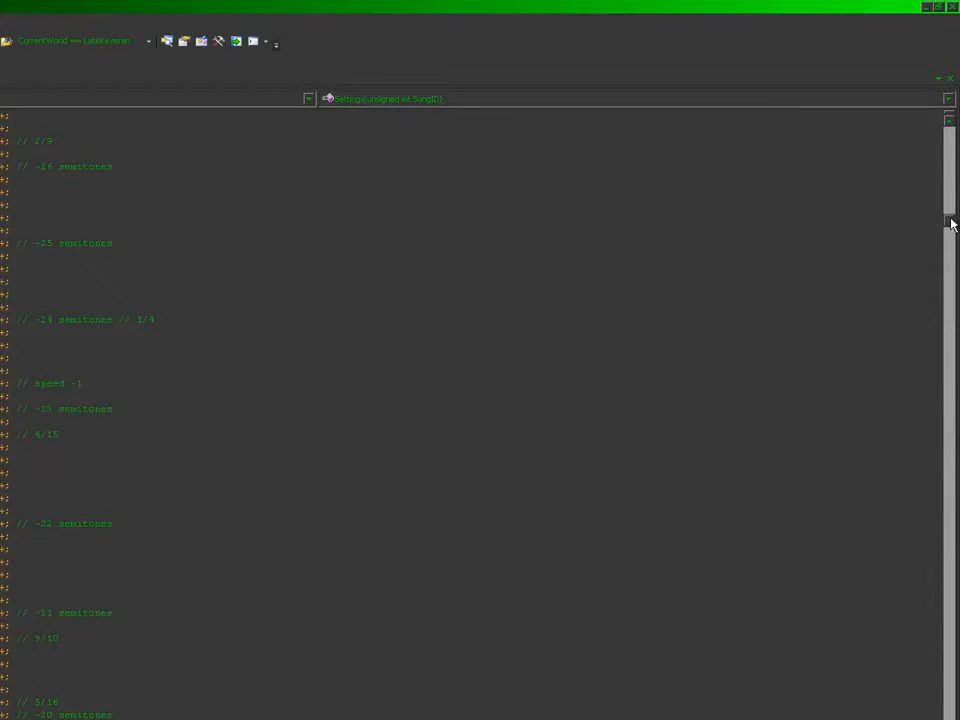
drag(951, 224, 949, 262)
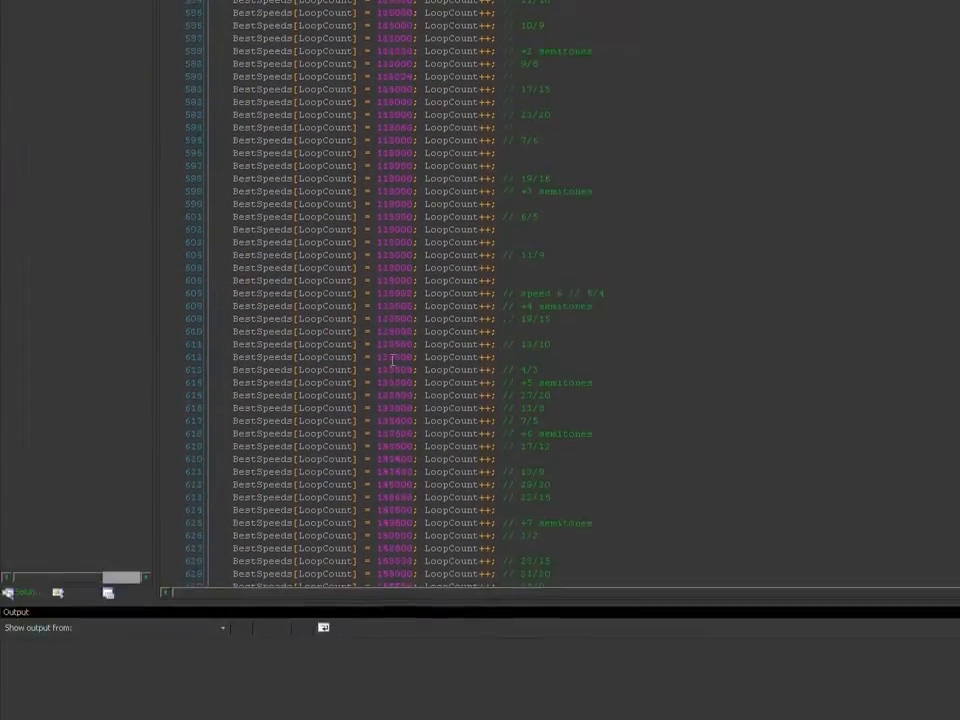
drag(949, 270, 949, 337)
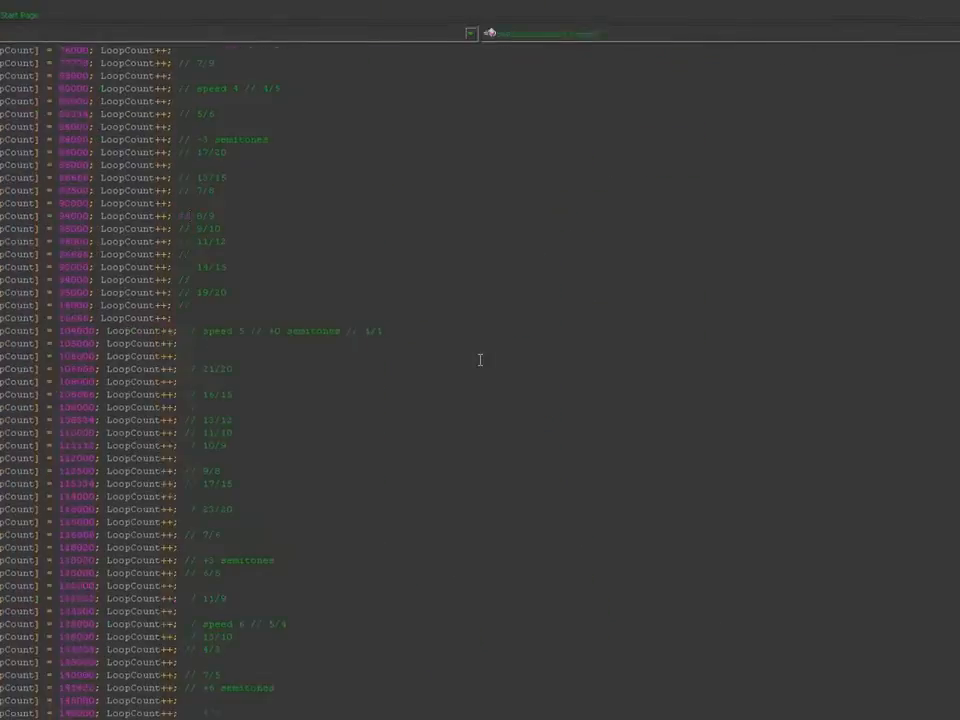
drag(953, 338, 954, 371)
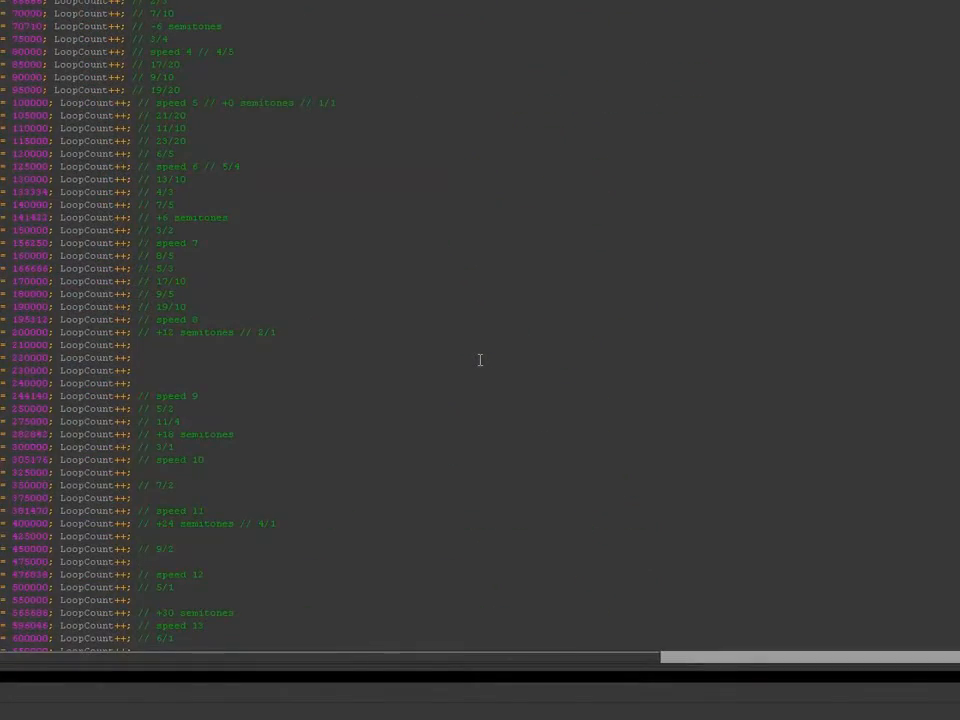
drag(950, 360, 957, 423)
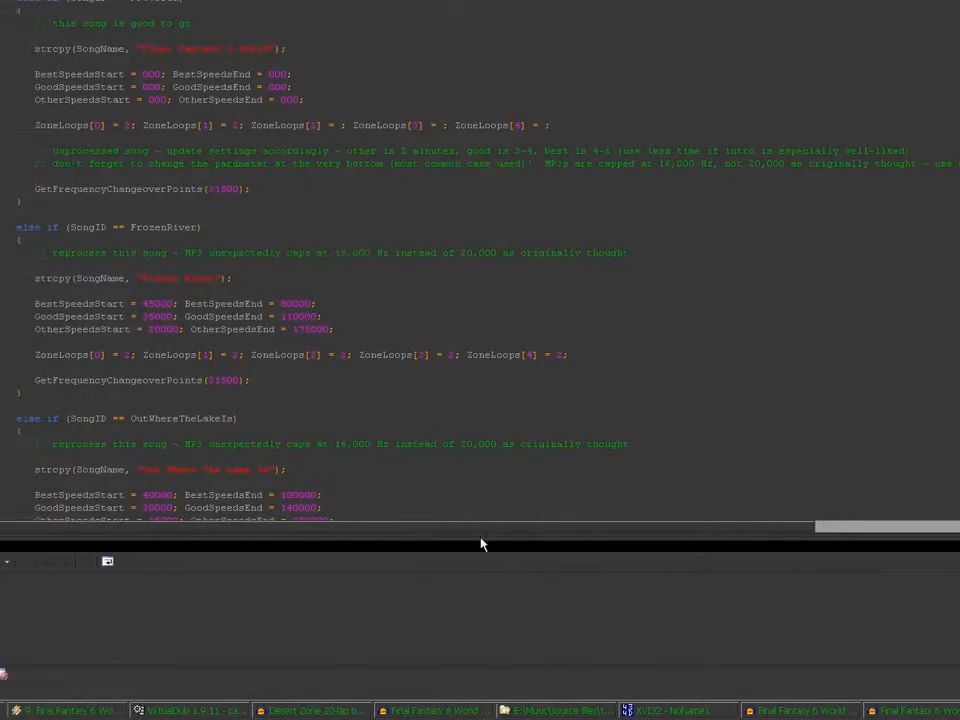
- Switch to the Final Fantasy 6 World sampler GB window in Audacity and listen to the start of its track at 40000 Hz
click(440, 710)
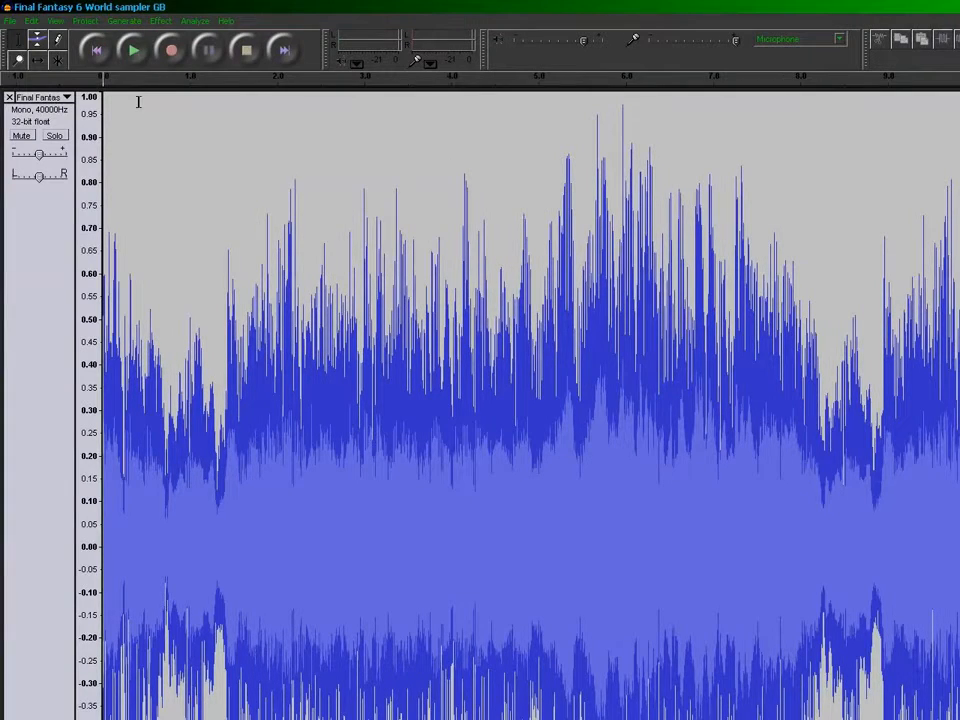
click(135, 58)
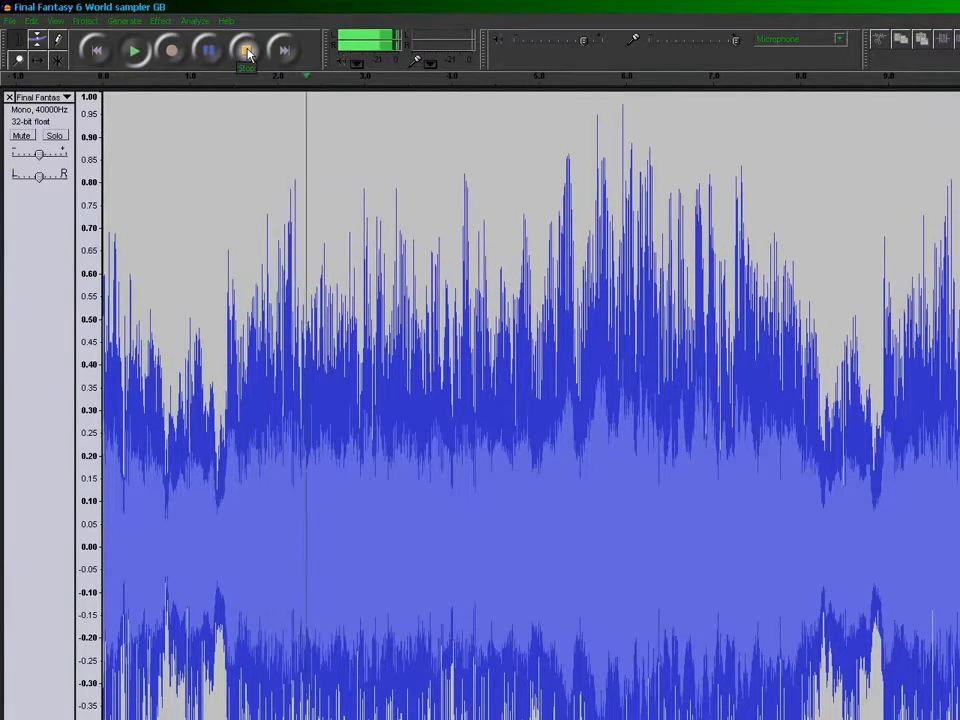
click(247, 50)
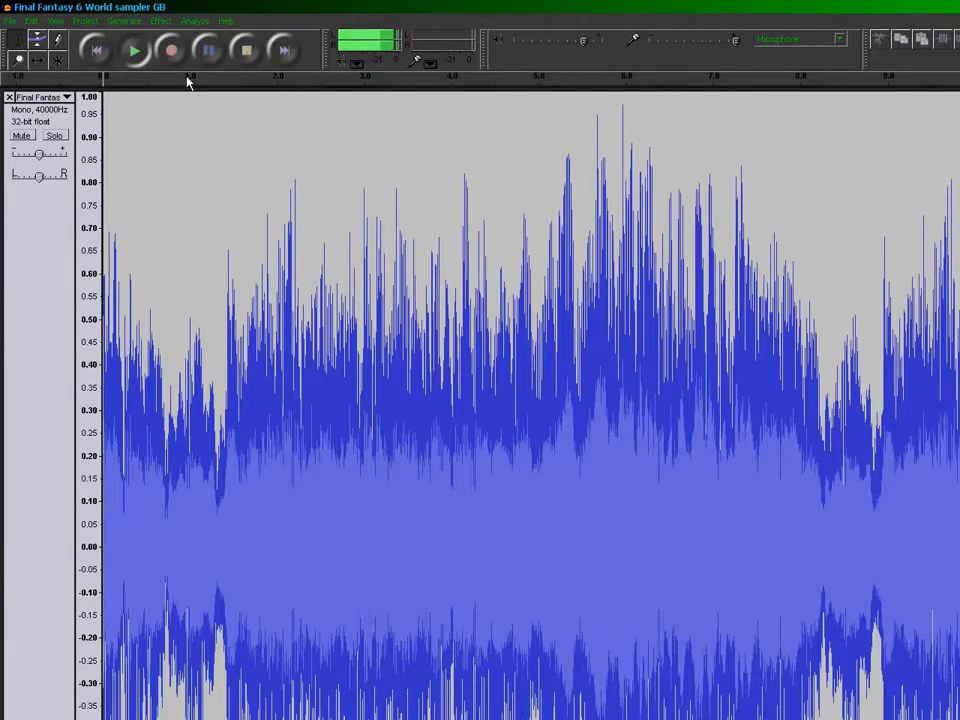
- Set the sampler track's sample rate to 37500 Hz, play it from the start and stop playback
click(43, 96)
mouse_move(100, 311)
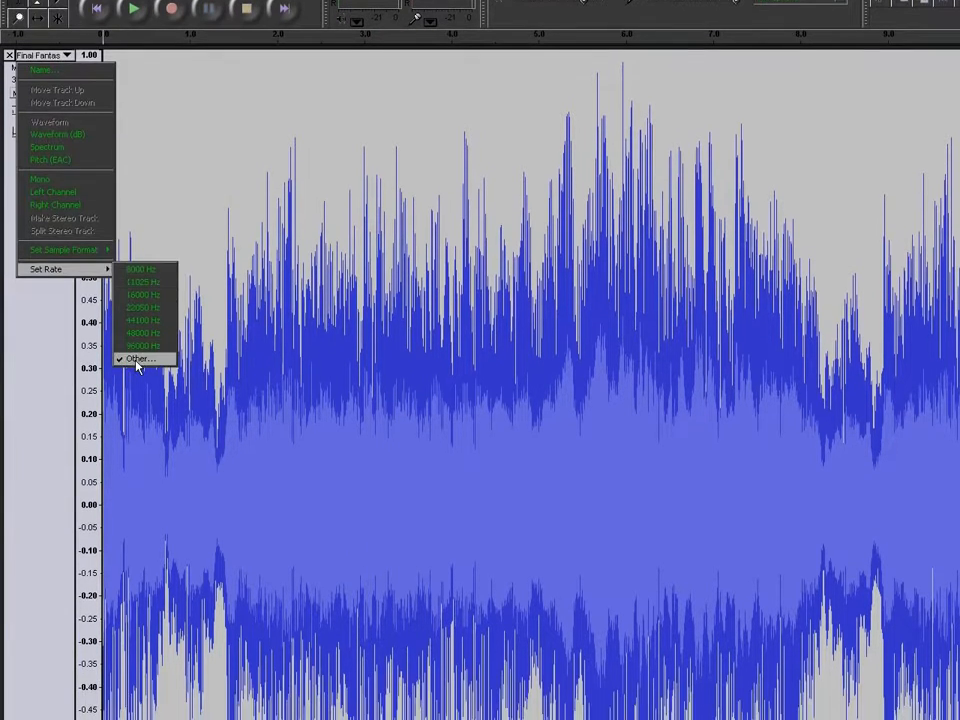
click(137, 358)
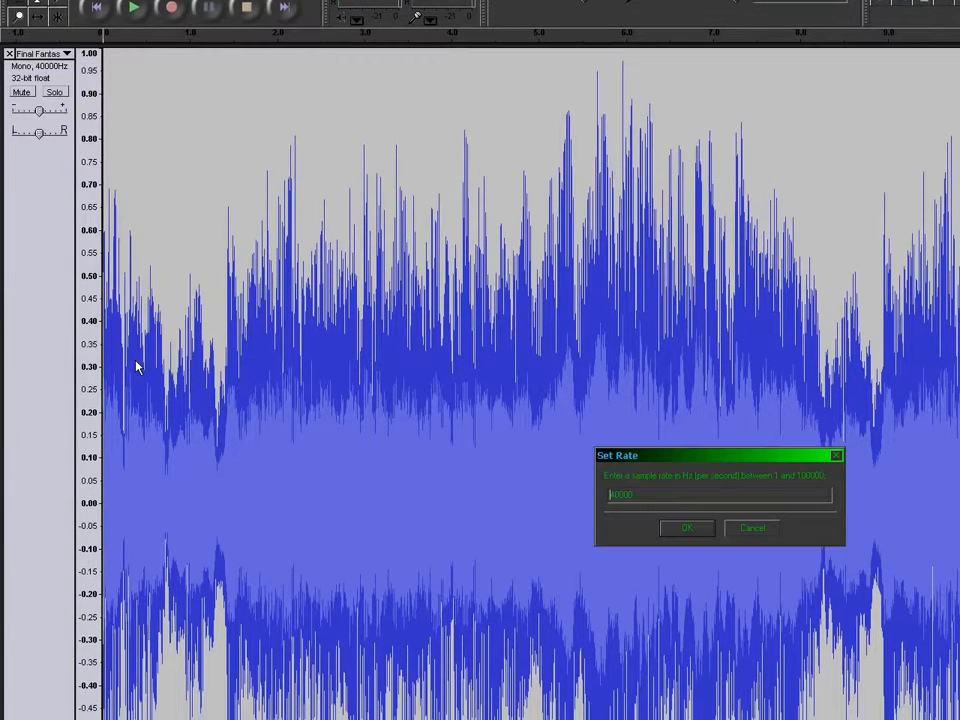
key(Return)
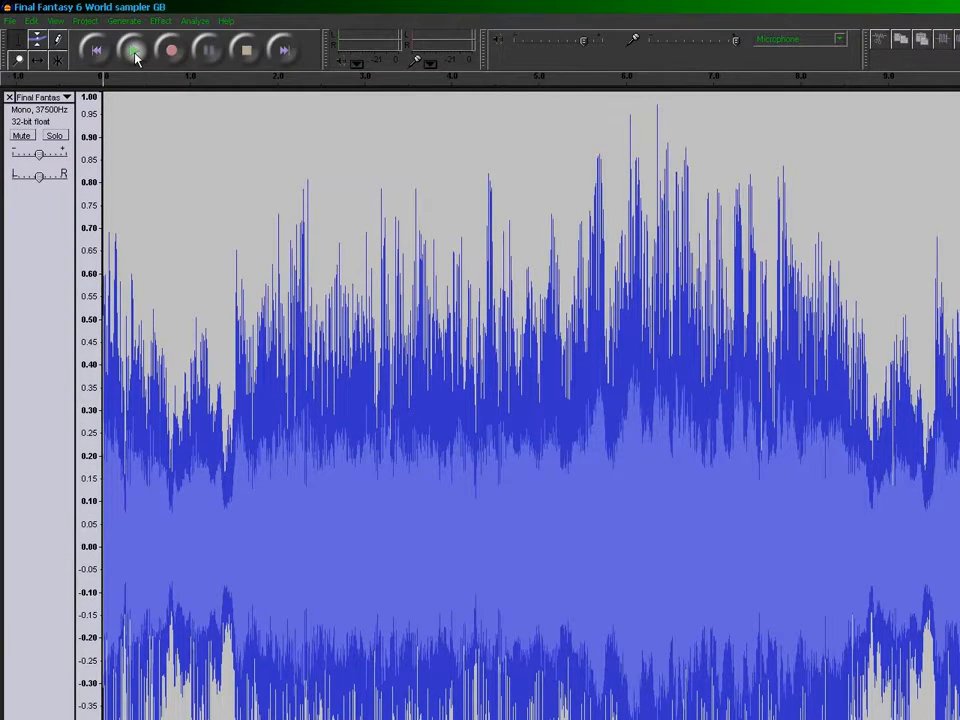
click(135, 54)
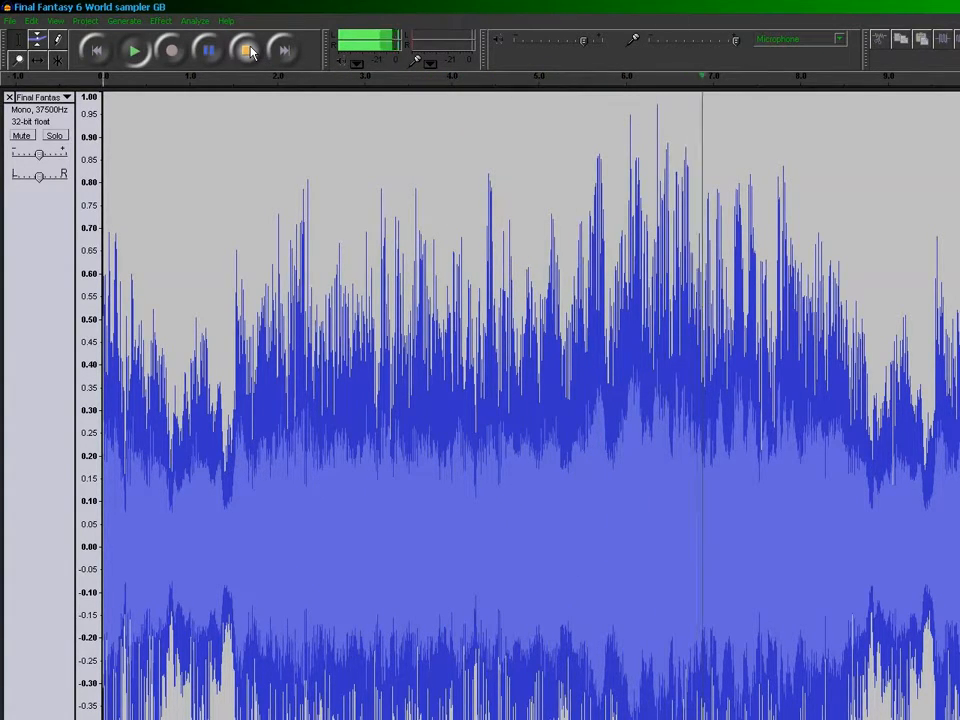
click(252, 52)
- Lower the sampler track's sample rate to 35000 Hz, listen to it from the start and stop playback
click(40, 96)
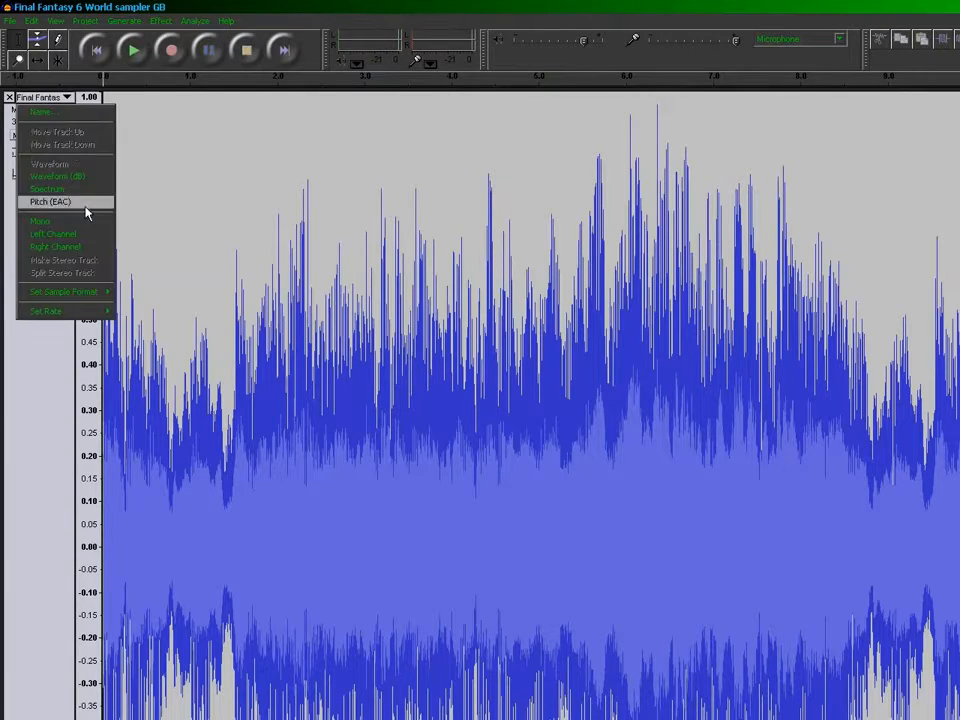
mouse_move(60, 311)
click(137, 369)
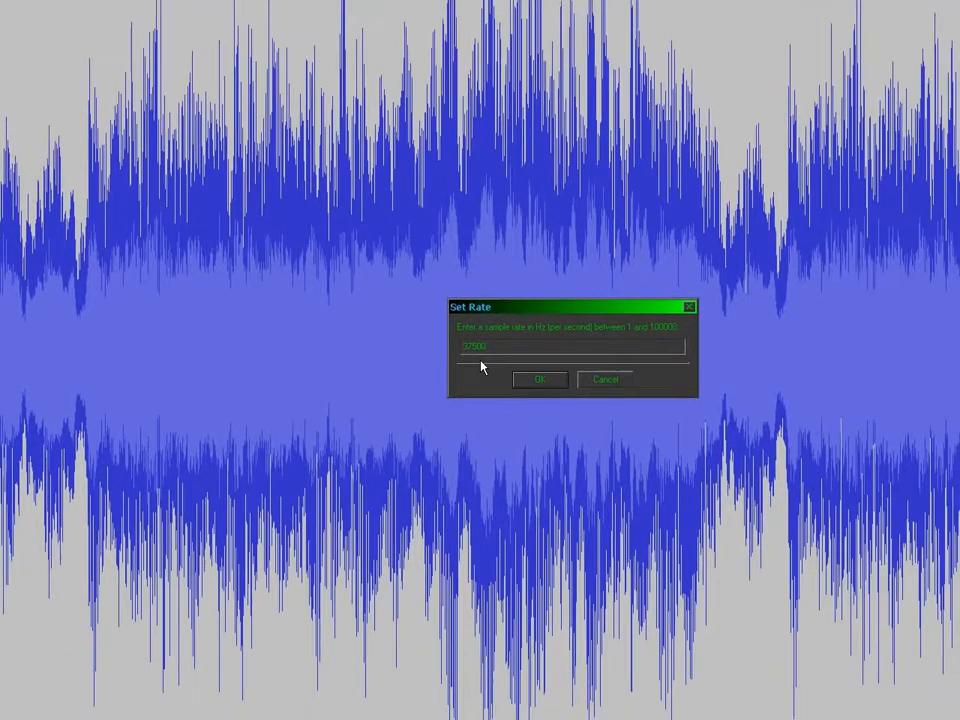
text(50)
key(Return)
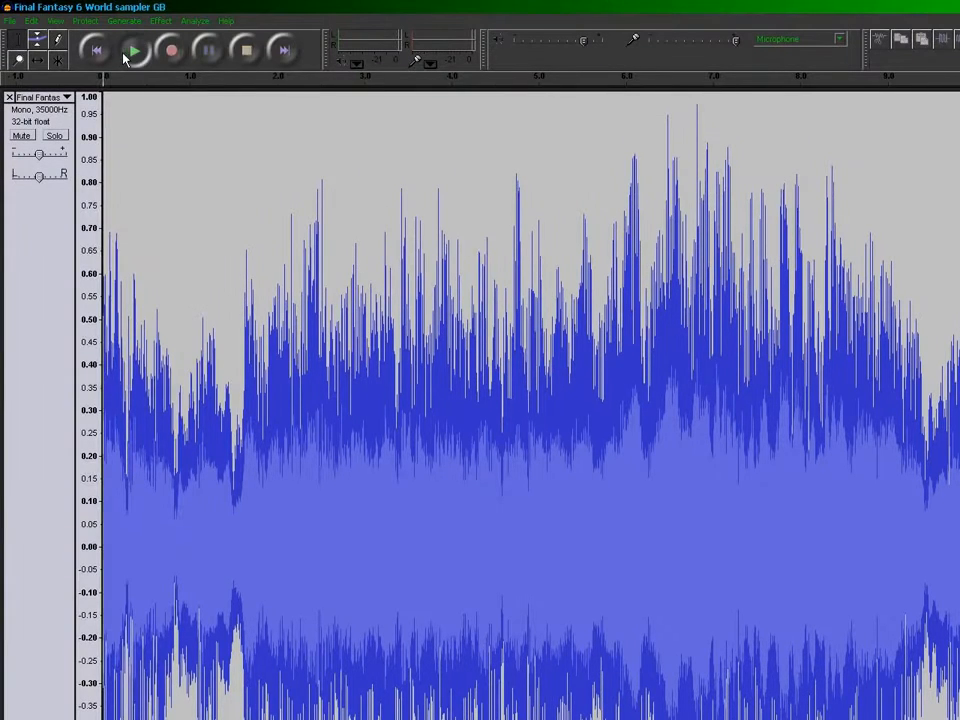
click(127, 56)
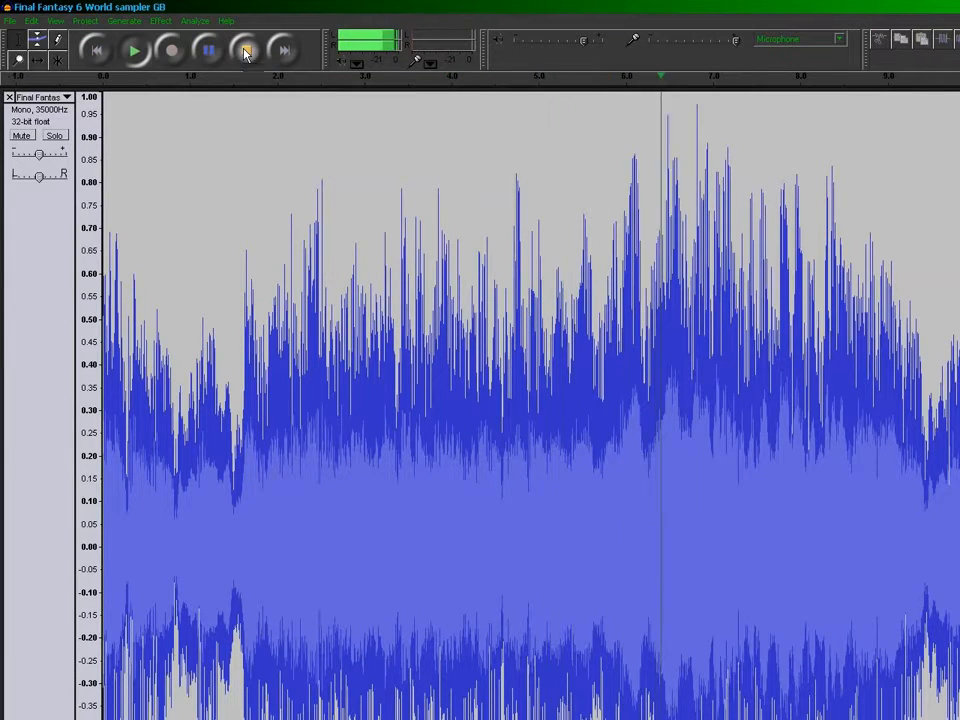
click(247, 52)
- Set the sampler track's sample rate to 32500 Hz and audition it from the start, stopping after a few seconds
click(42, 97)
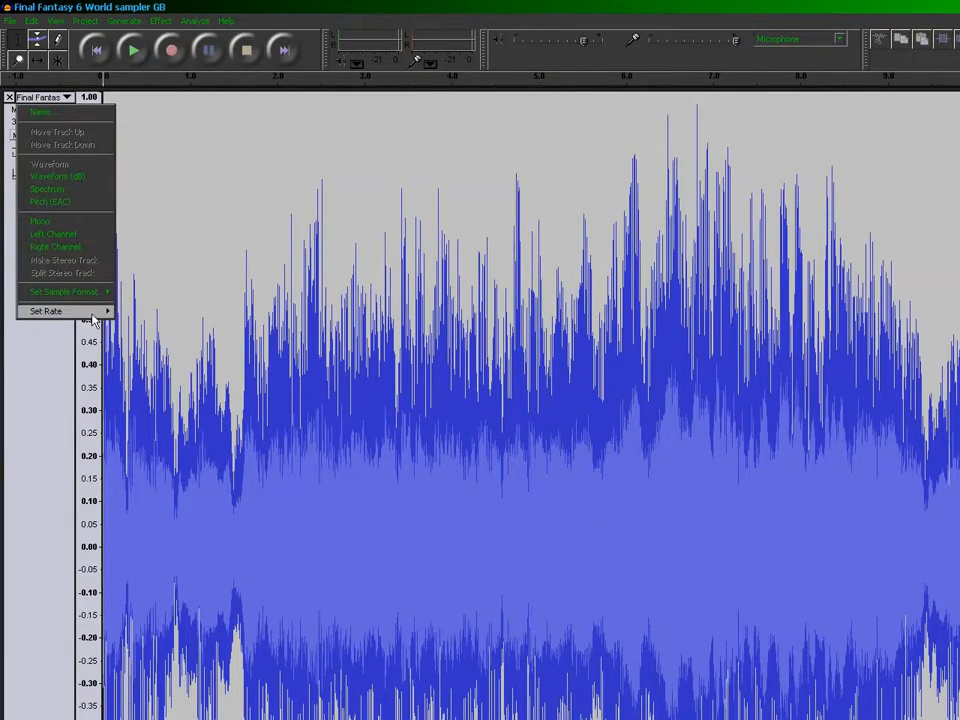
mouse_move(60, 311)
click(133, 371)
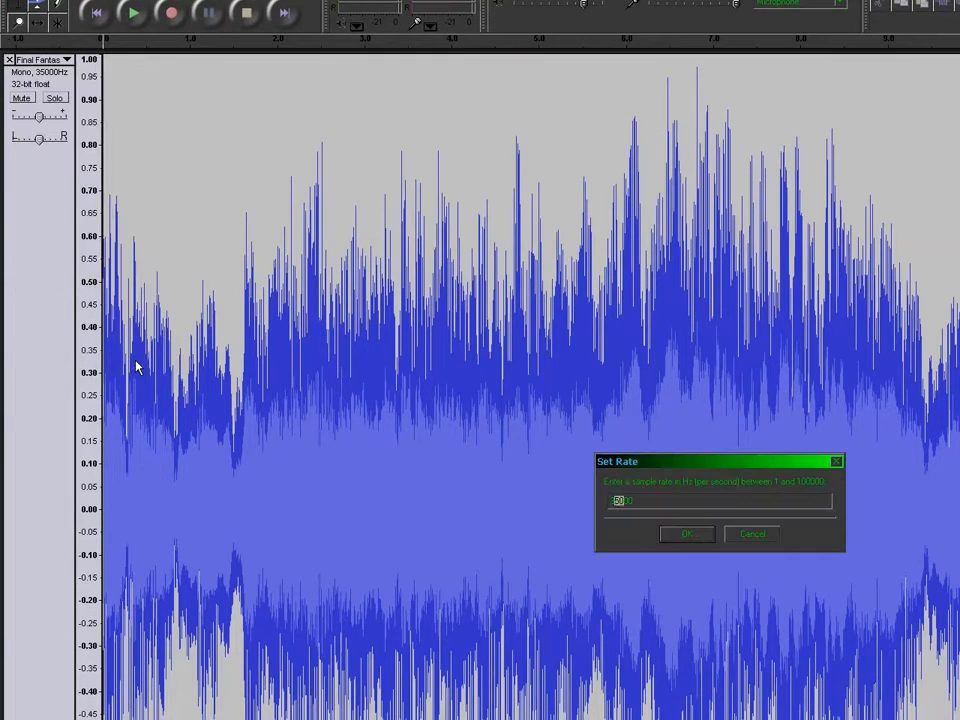
key(Return)
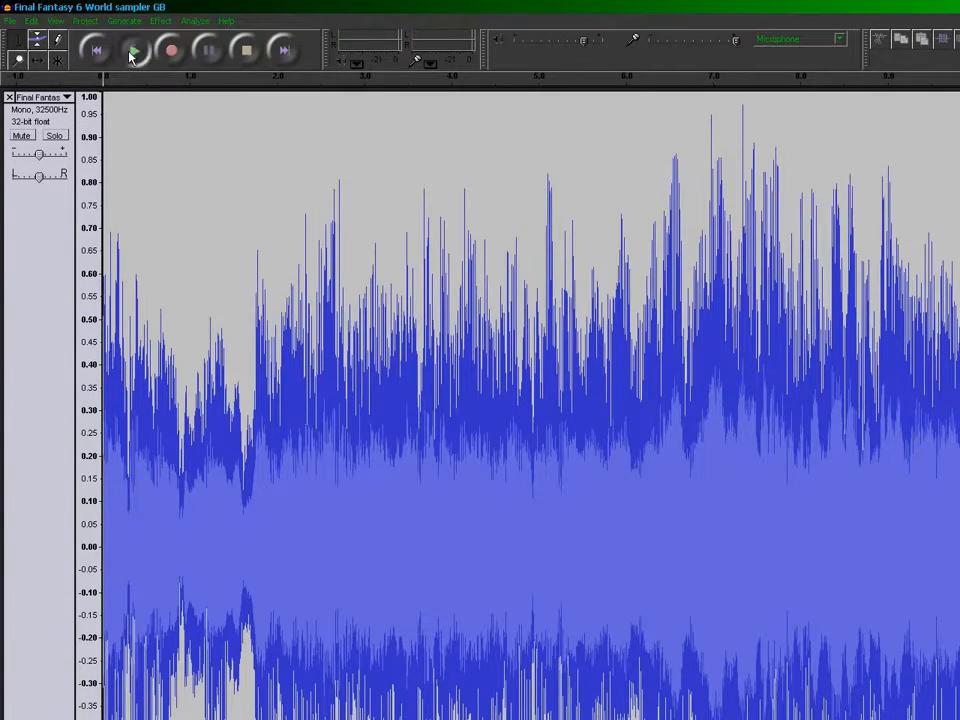
click(133, 52)
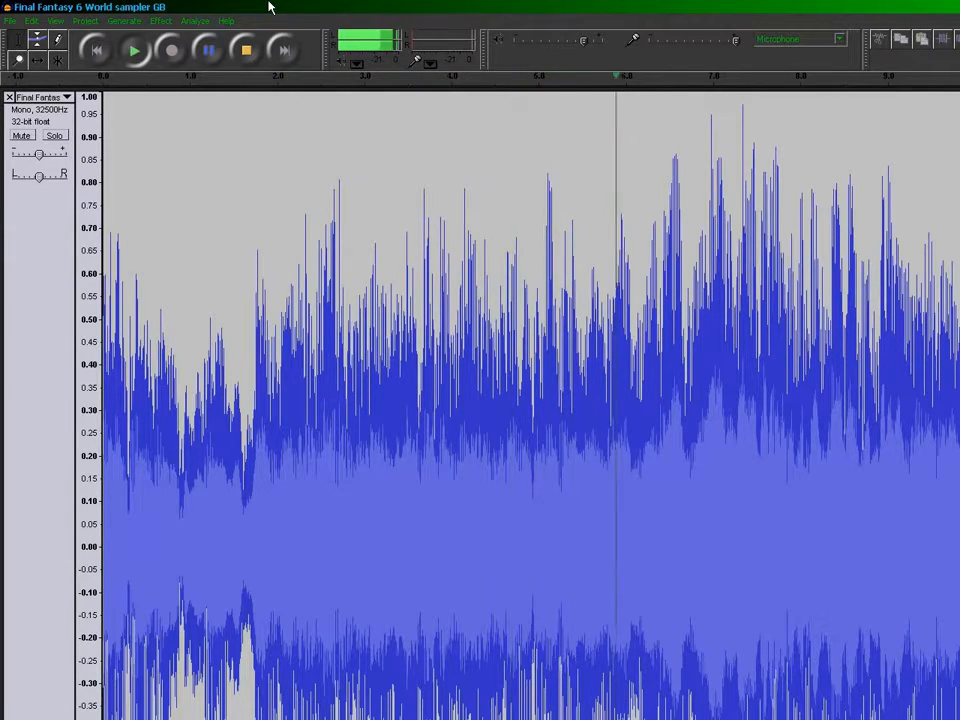
click(246, 49)
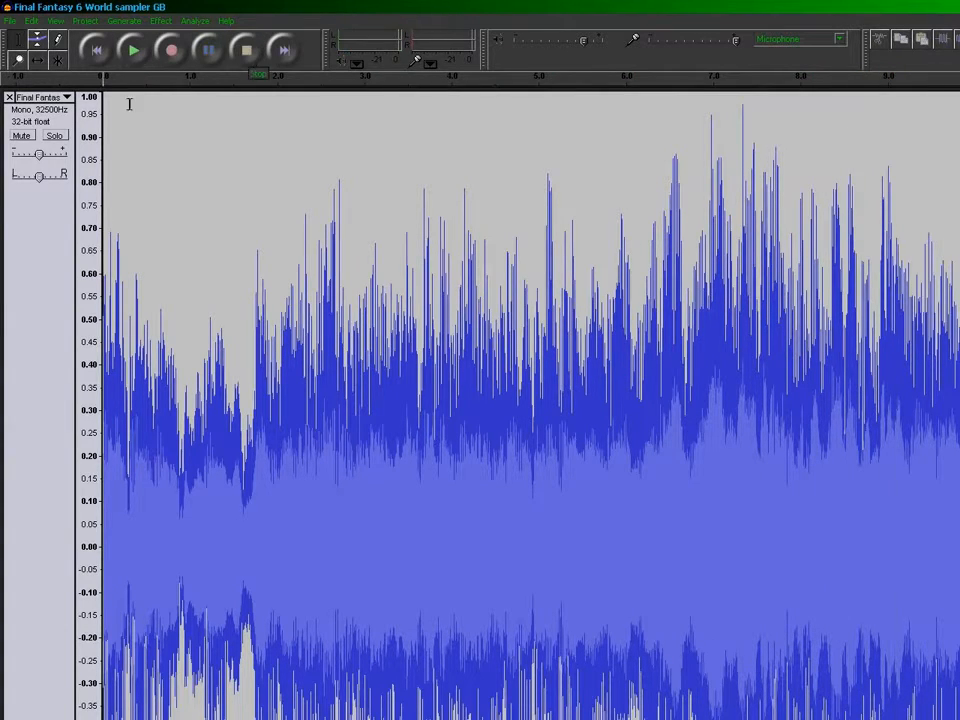
- Change the sampler track's sample rate to 30000 Hz, play it from the start and stop playback
click(65, 99)
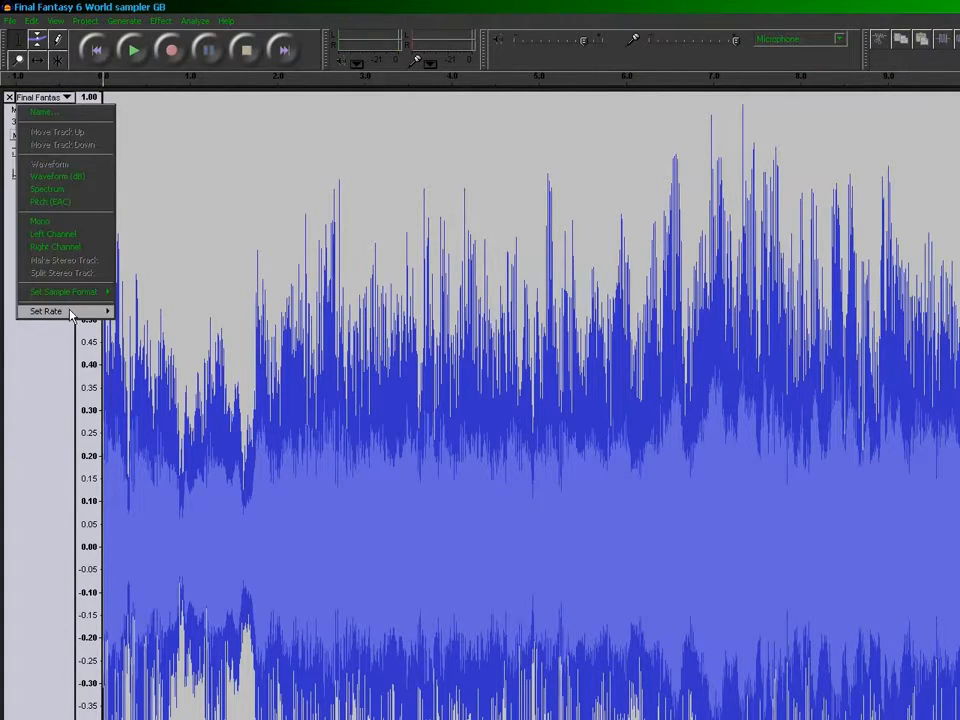
mouse_move(70, 311)
click(133, 403)
key(Right)
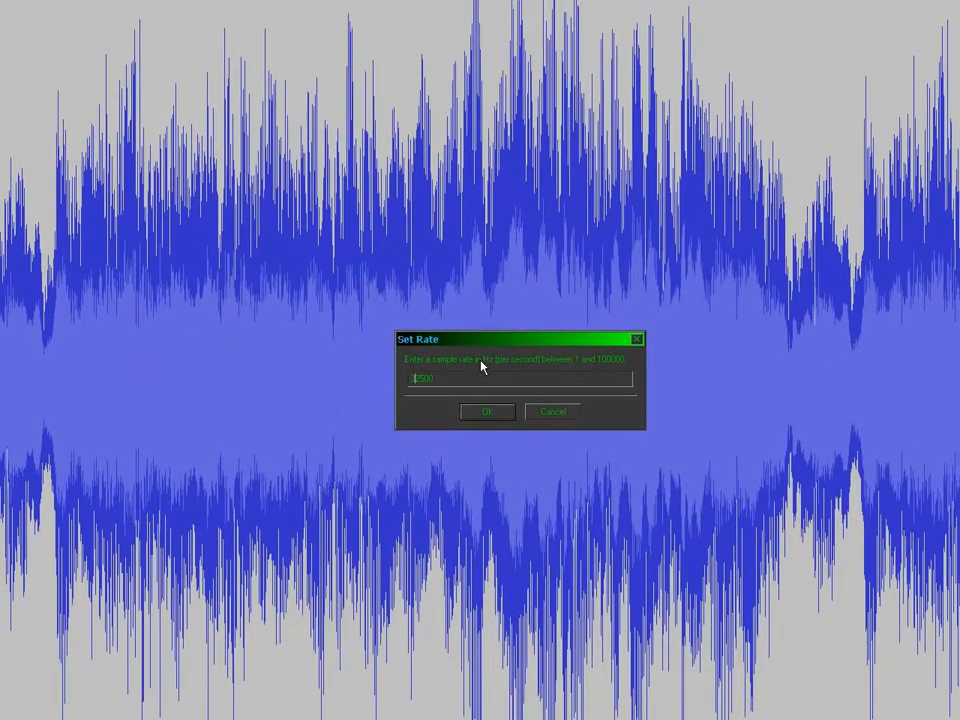
key(shift+Right)
key(shift+Right)
text(00)
key(Return)
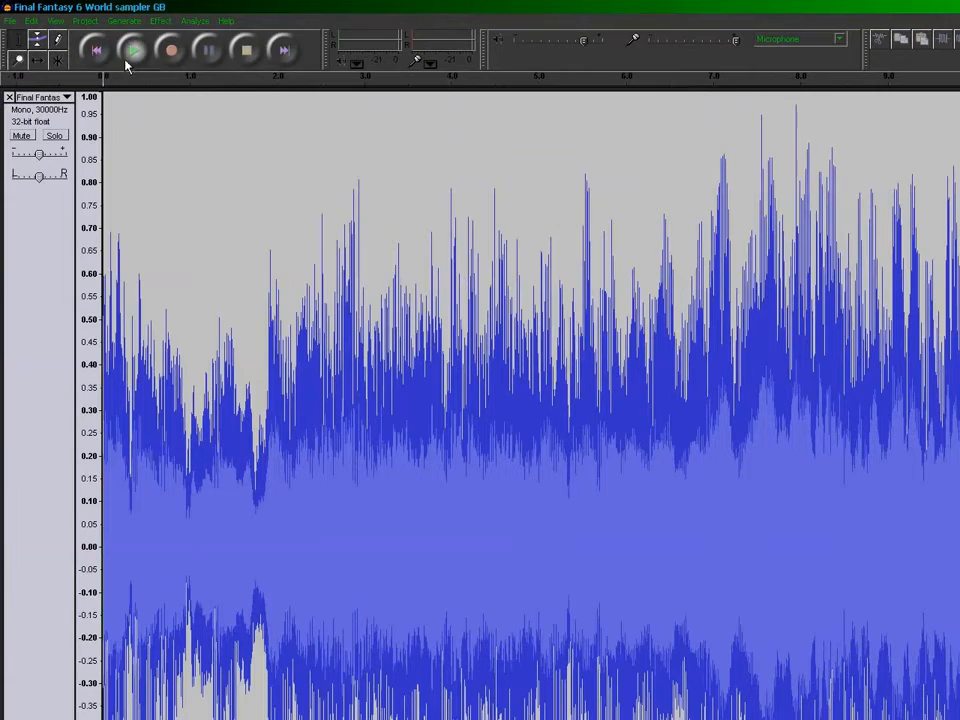
click(134, 50)
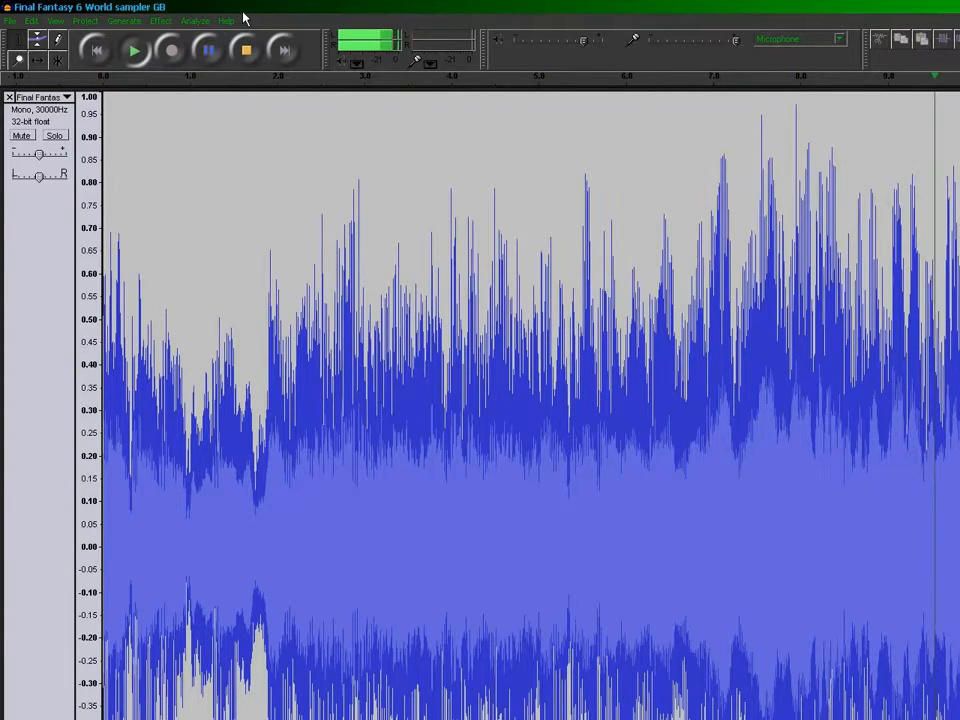
click(250, 50)
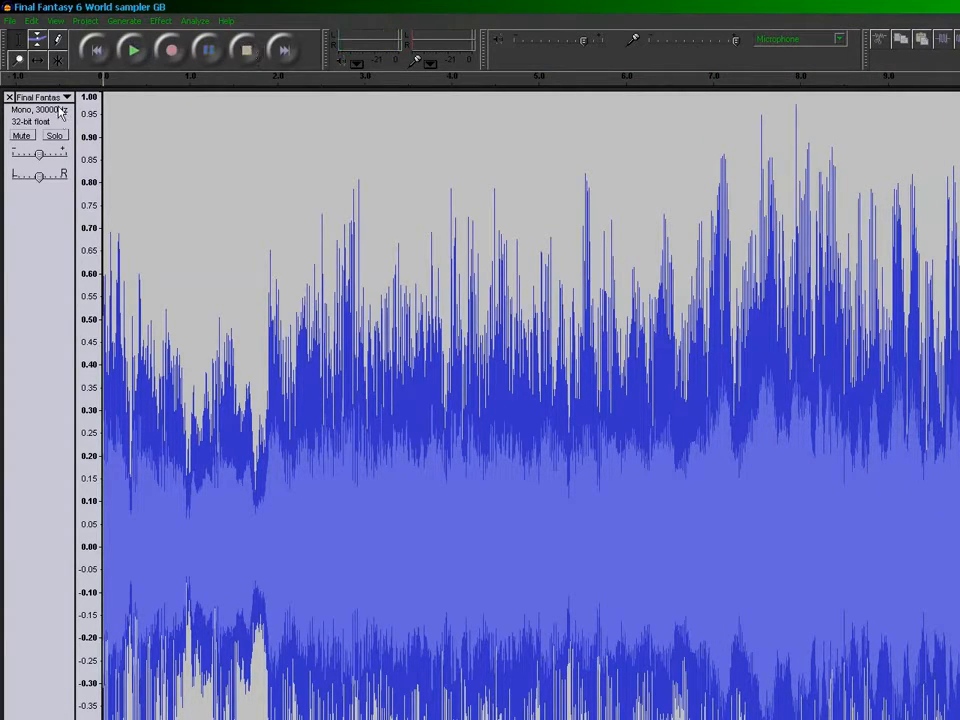
- Set the sampler track's sample rate to 27500 Hz and play it from the start
click(44, 96)
mouse_move(92, 316)
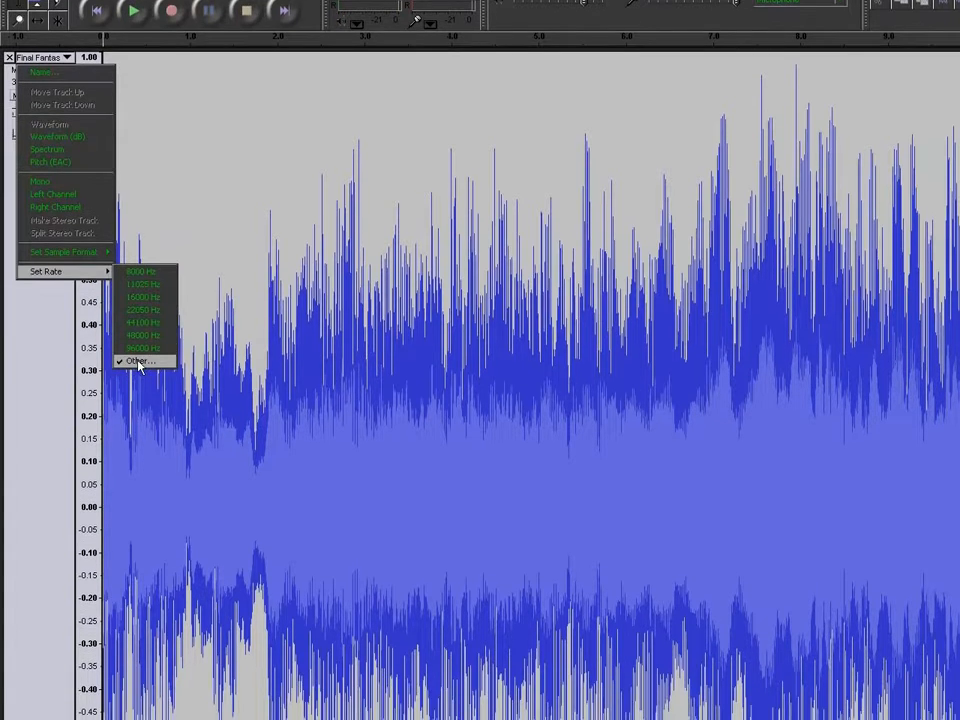
click(135, 400)
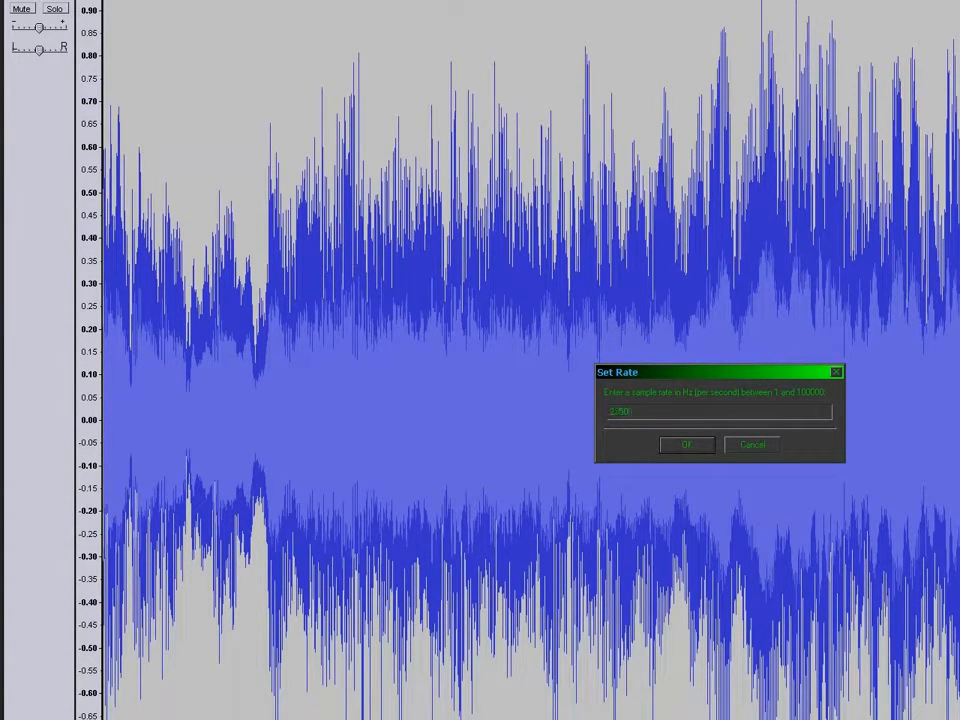
key(Return)
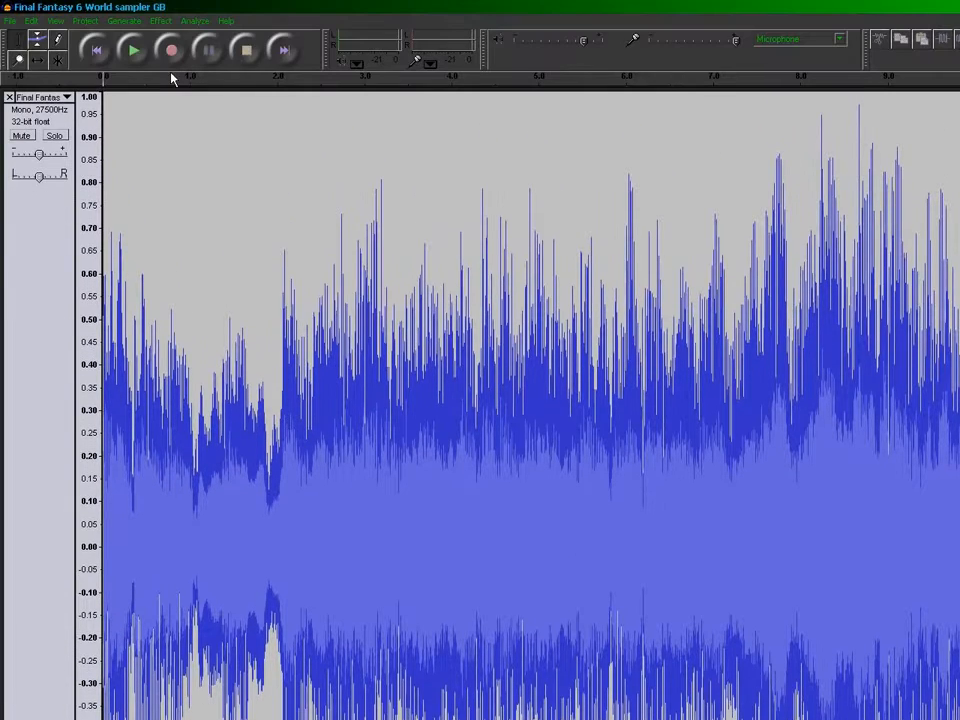
click(136, 51)
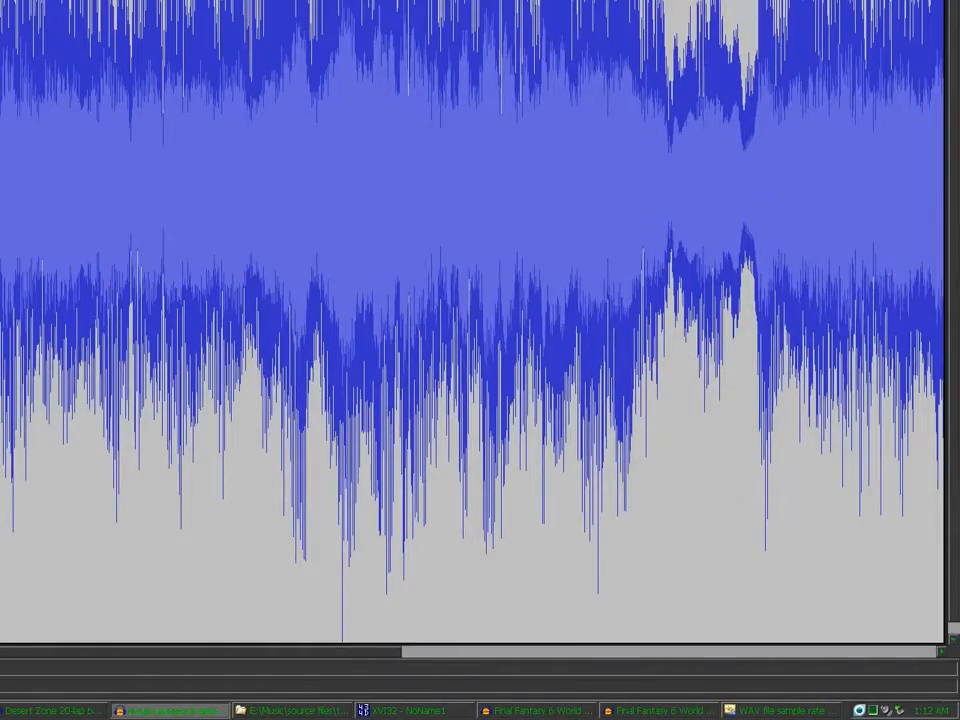
- Switch to the Final Fantasy 6 World GB (loopable) window, set its track's sample rate to 27500 Hz and play it
click(671, 714)
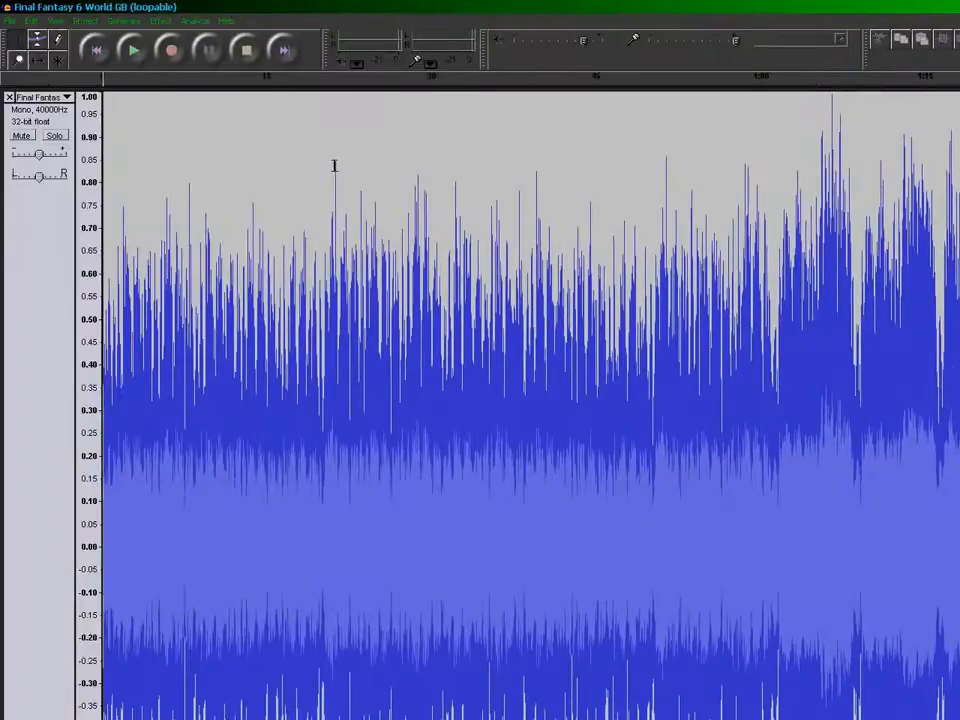
click(60, 98)
mouse_move(43, 311)
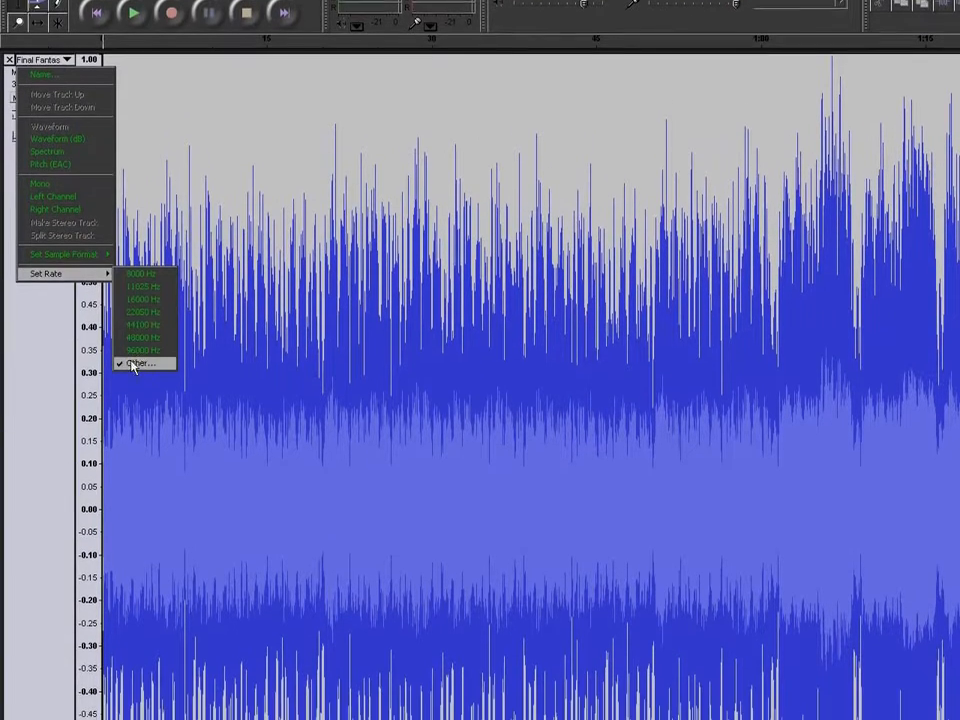
click(137, 400)
text(48000)
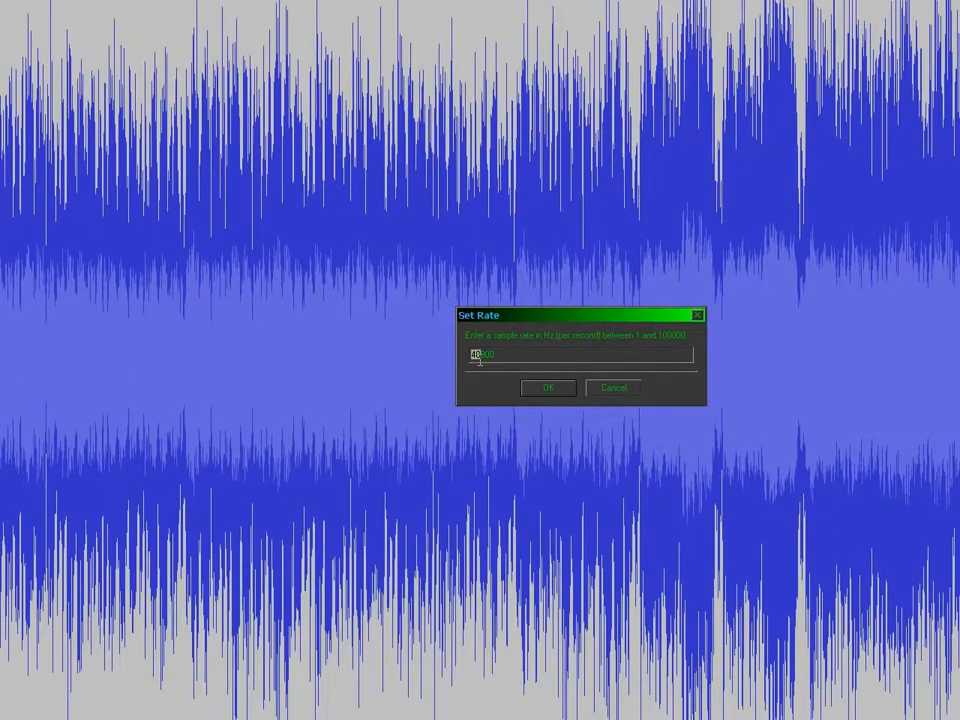
key(Return)
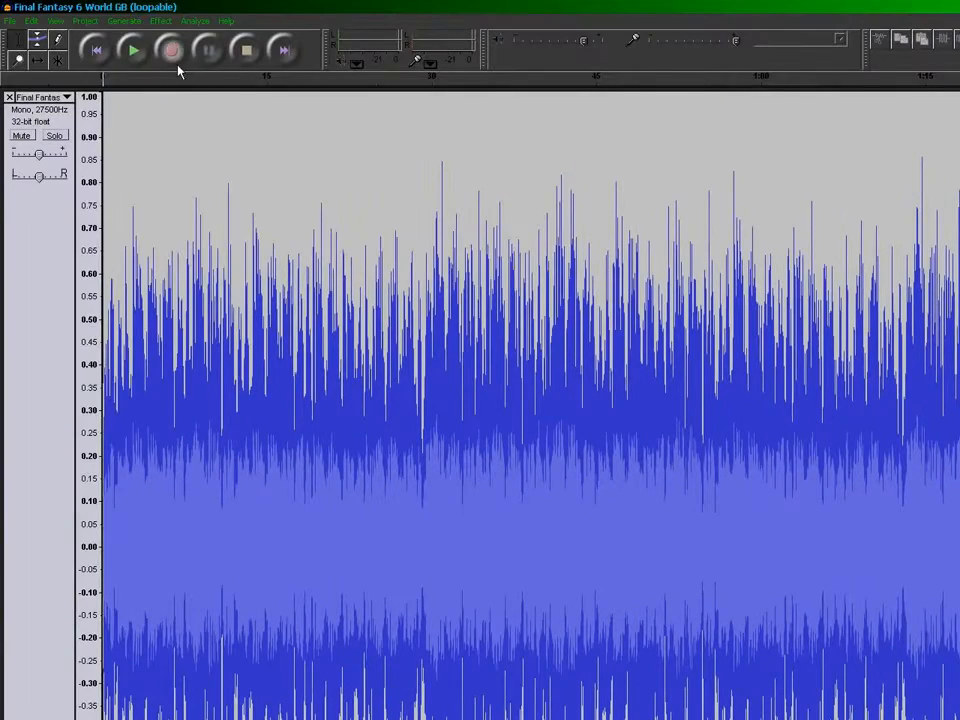
click(137, 55)
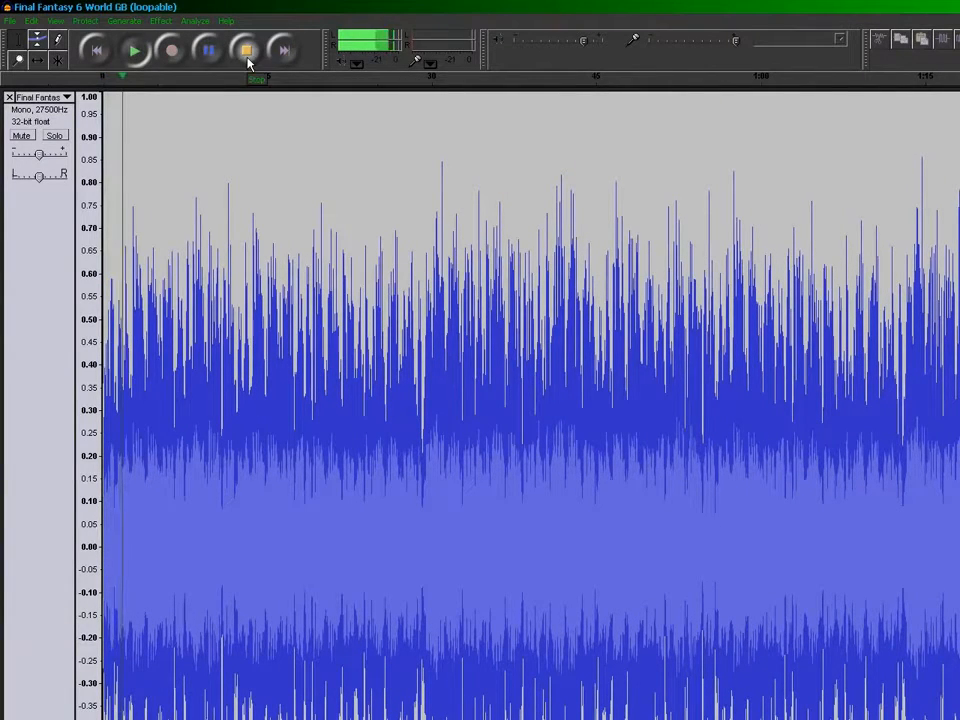
- Replay the loopable track from around the 1:00 mark and return to the Final Fantasy 6 World sampler GB window
click(247, 52)
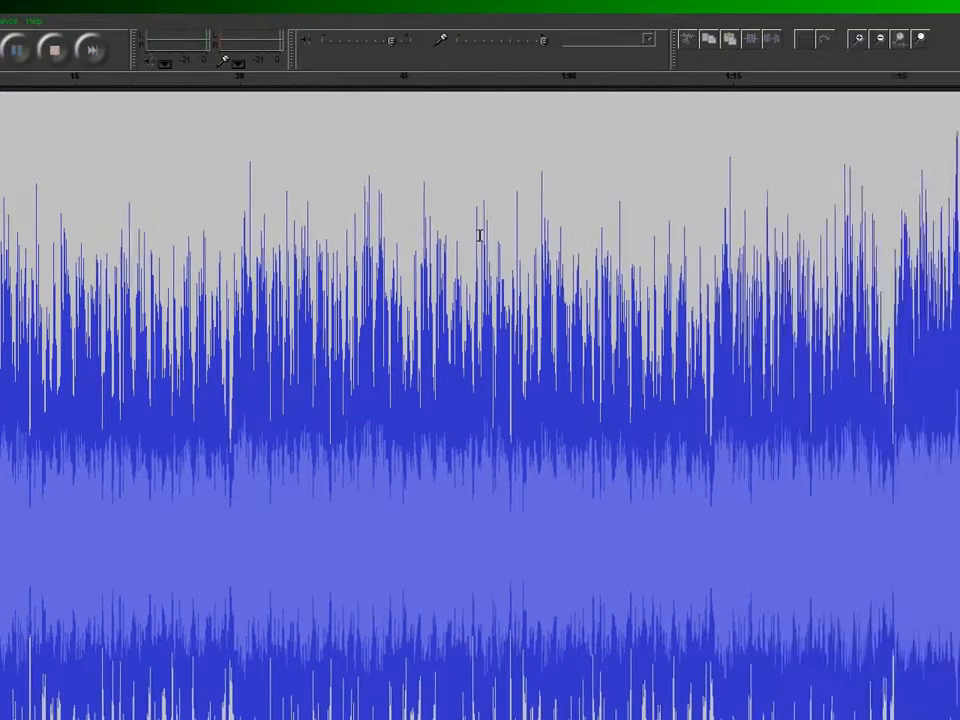
click(133, 54)
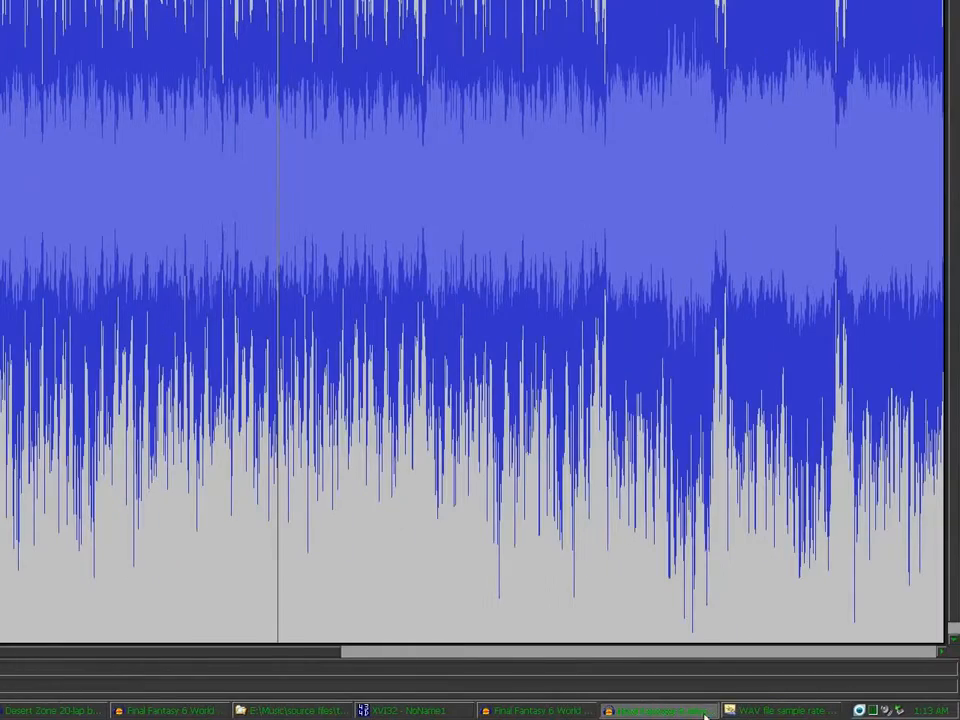
click(705, 714)
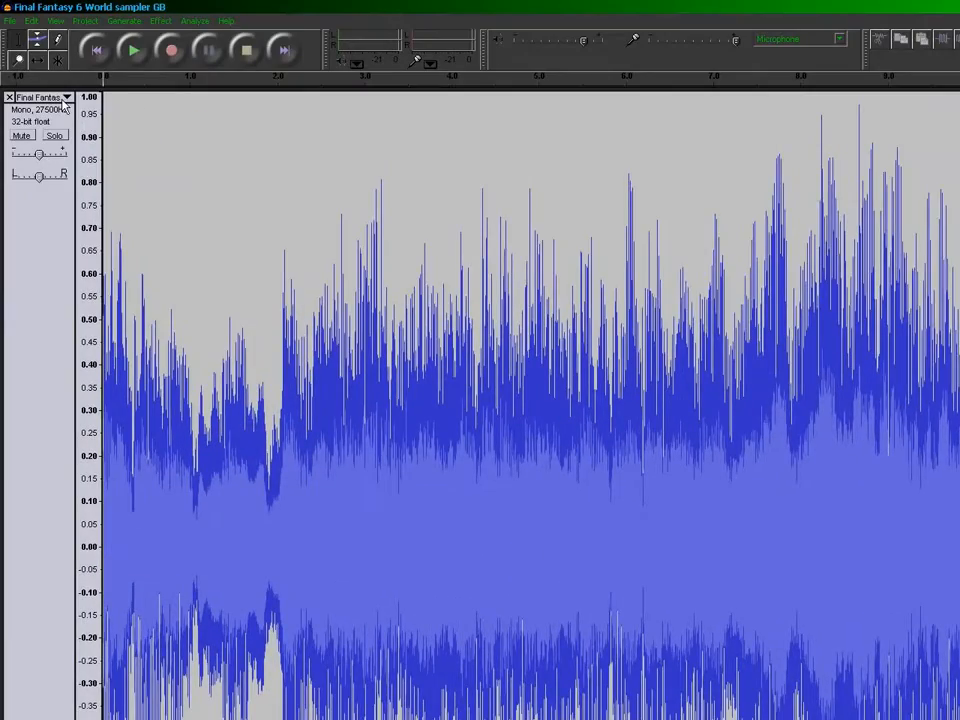
- Set the sampler track's sample rate to 25000 Hz, play it from the start and stop playback
click(64, 99)
mouse_move(100, 309)
click(128, 401)
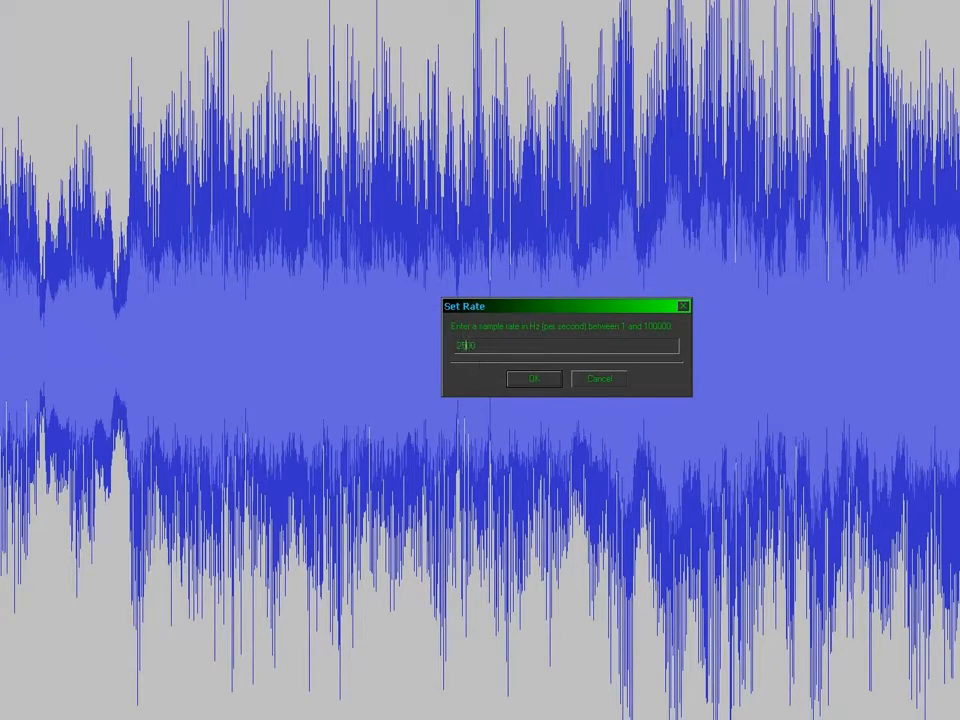
key(Return)
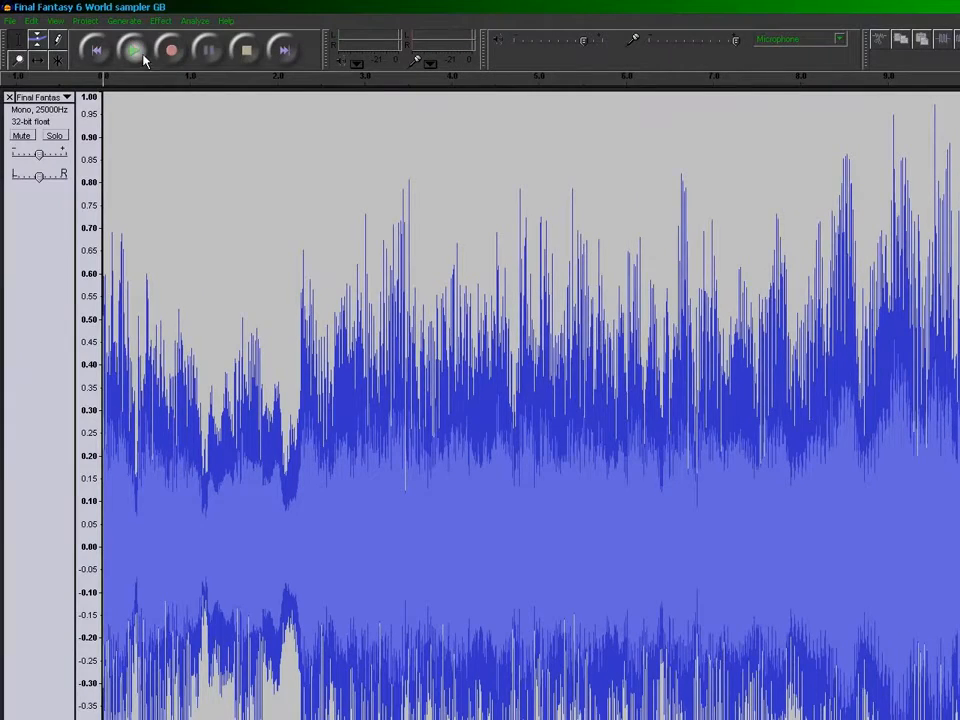
click(139, 57)
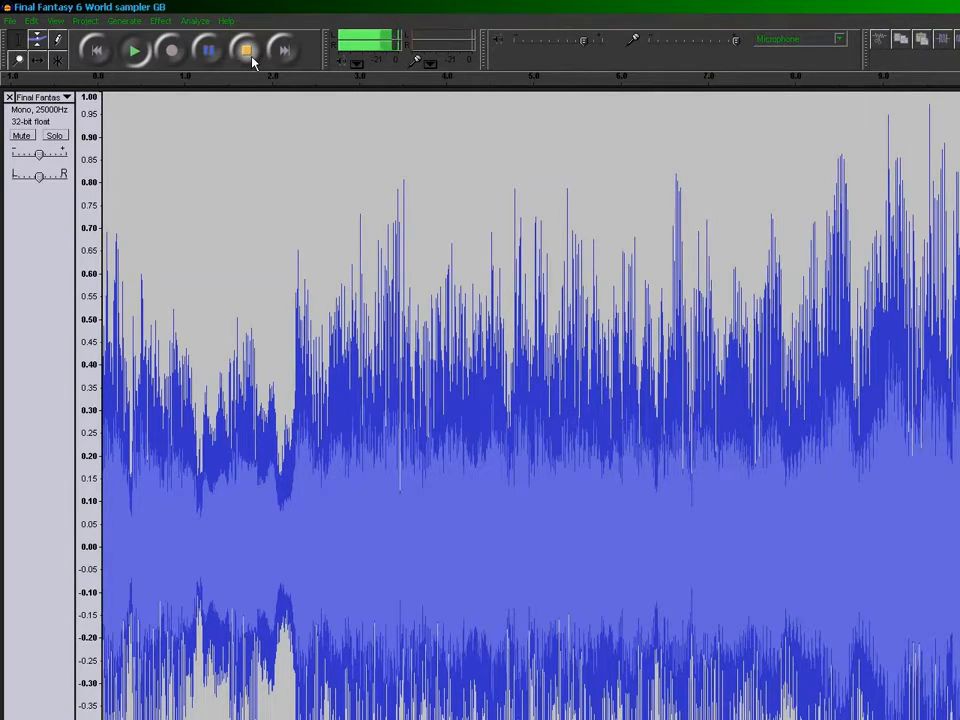
click(254, 62)
- Lower the sampler track's sample rate to 22500 Hz and audition it from the start, stopping after several seconds
click(60, 98)
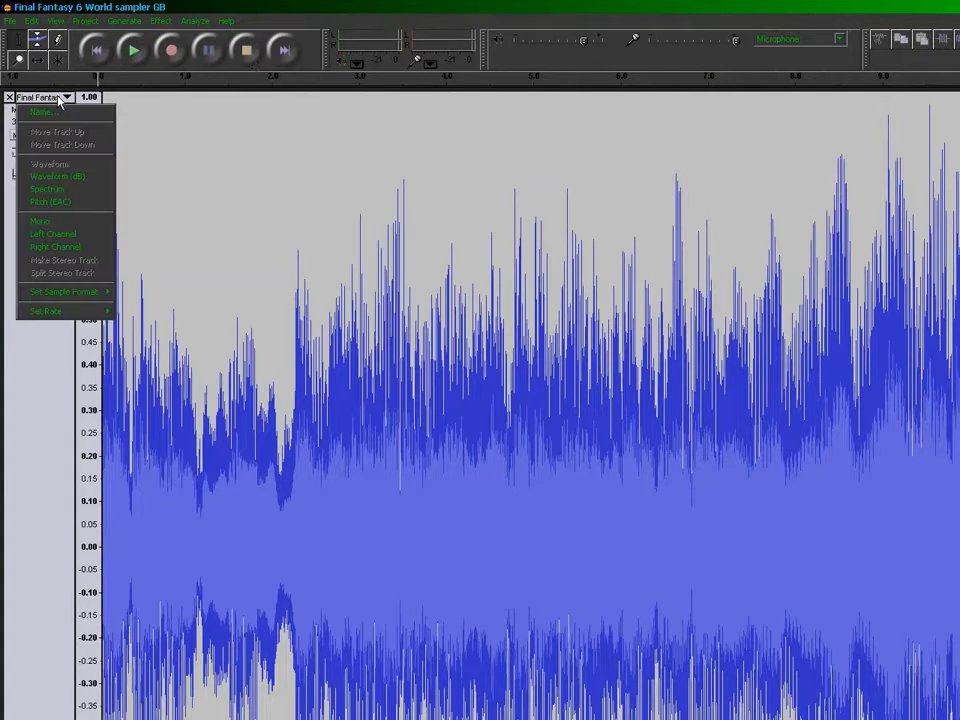
mouse_move(91, 319)
click(145, 402)
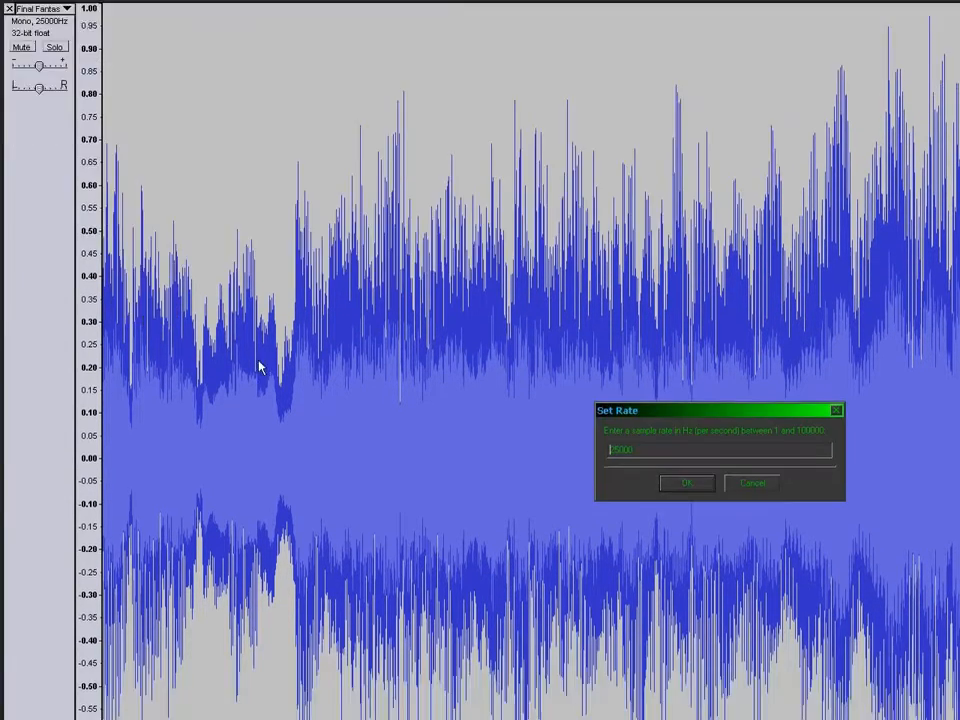
text(22500)
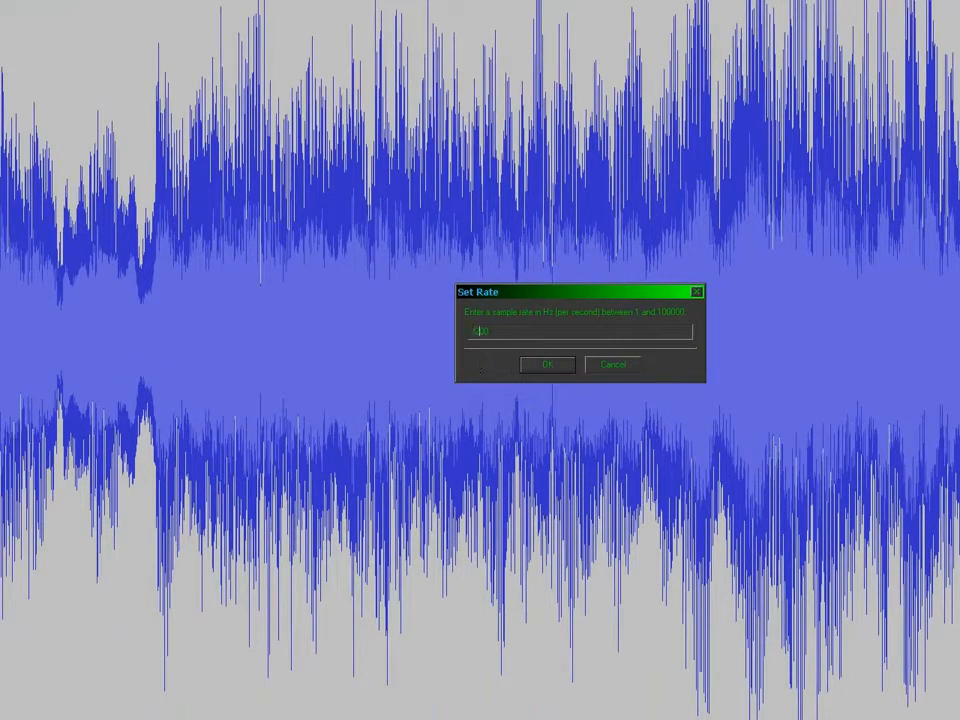
key(Return)
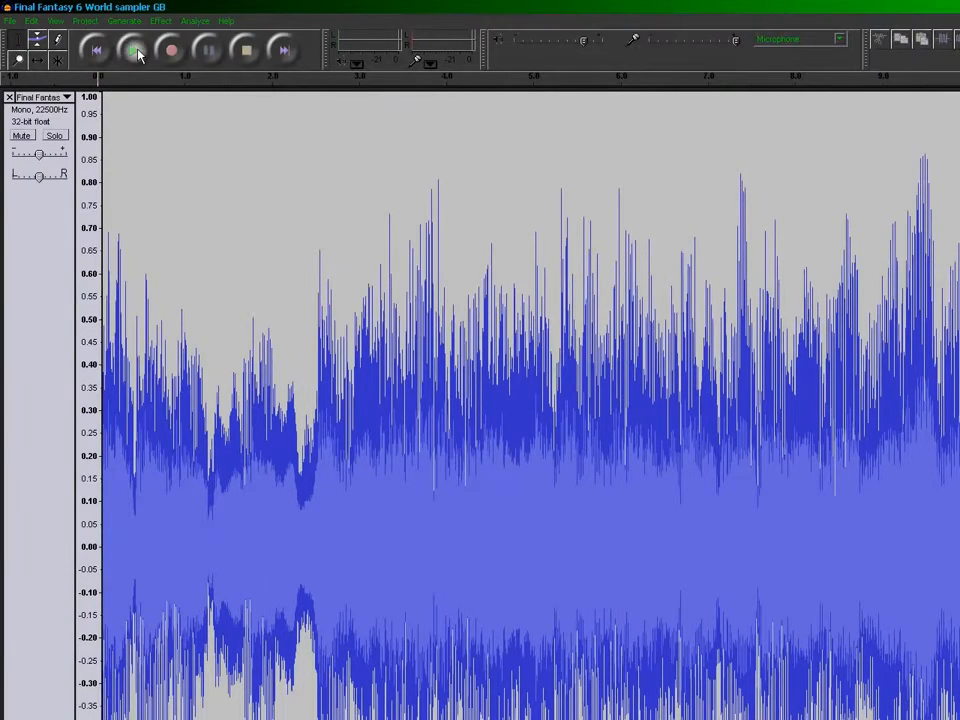
click(136, 51)
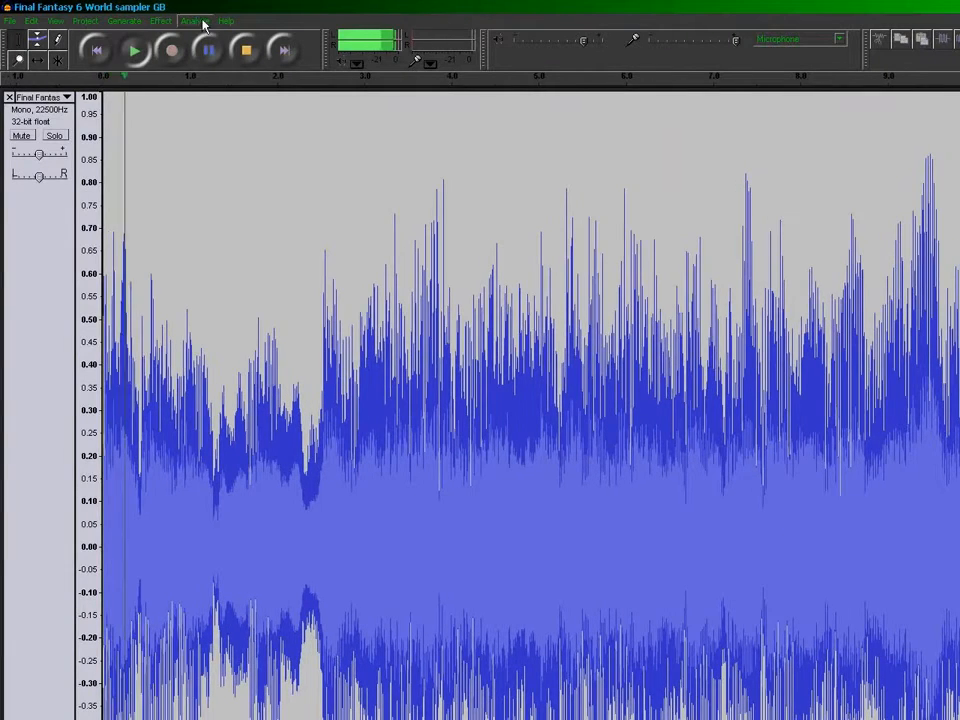
click(248, 51)
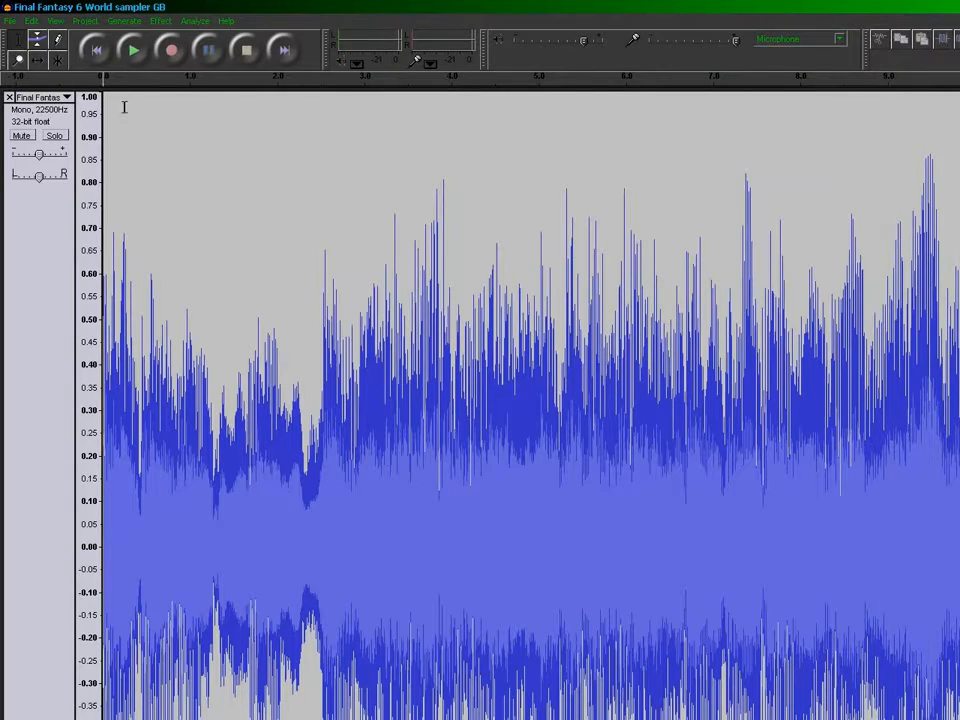
- Change the sampler track's sample rate to 20000 Hz, play it and stop playback
click(64, 98)
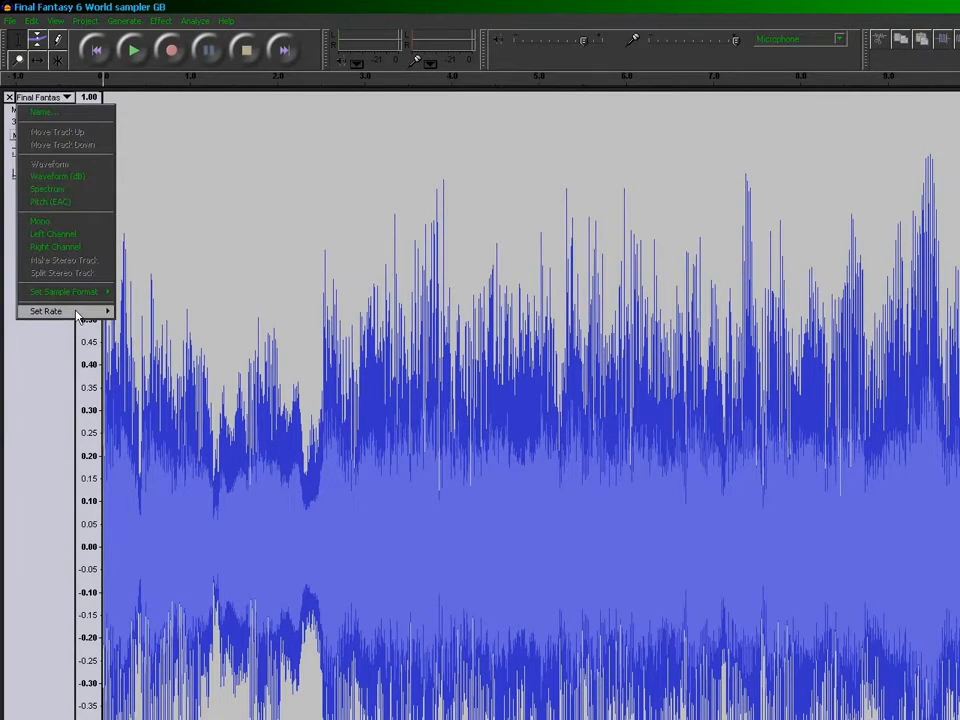
mouse_move(90, 311)
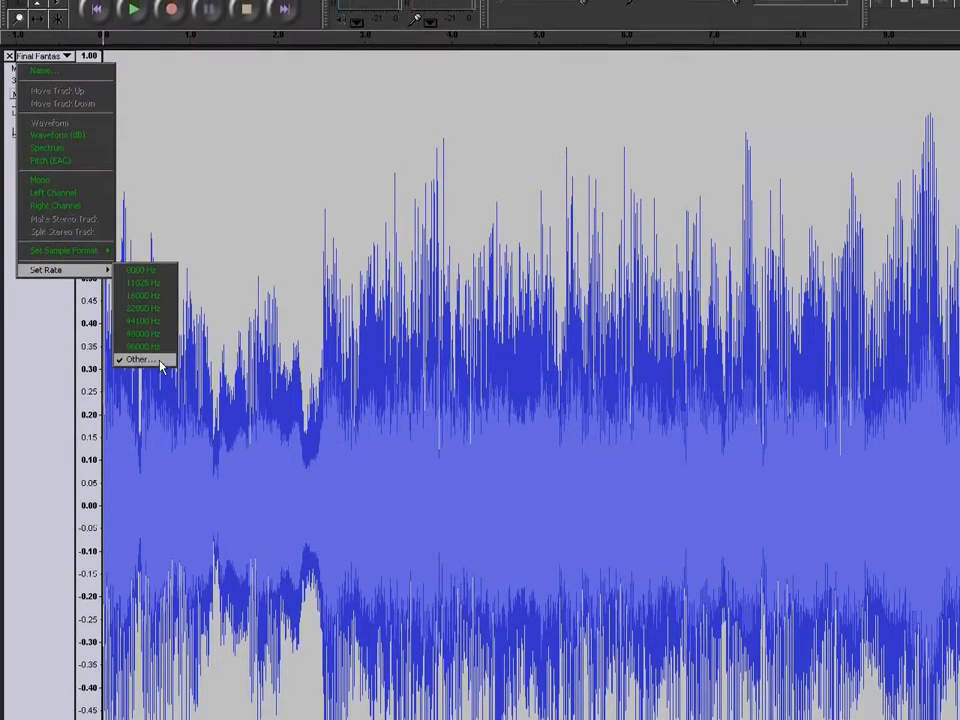
click(158, 360)
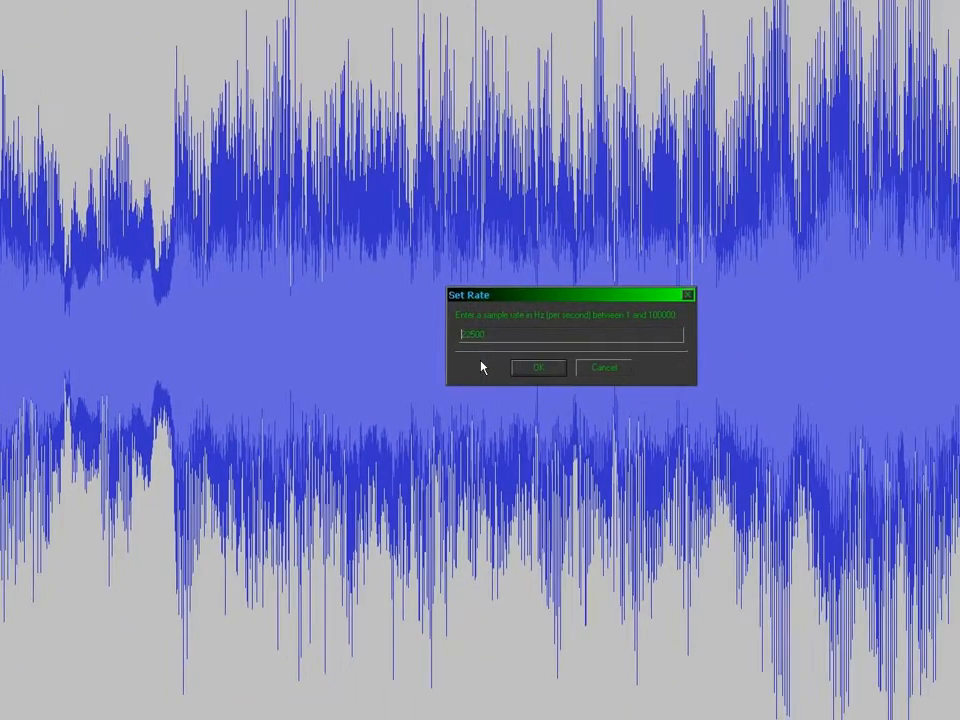
text(20000)
key(Return)
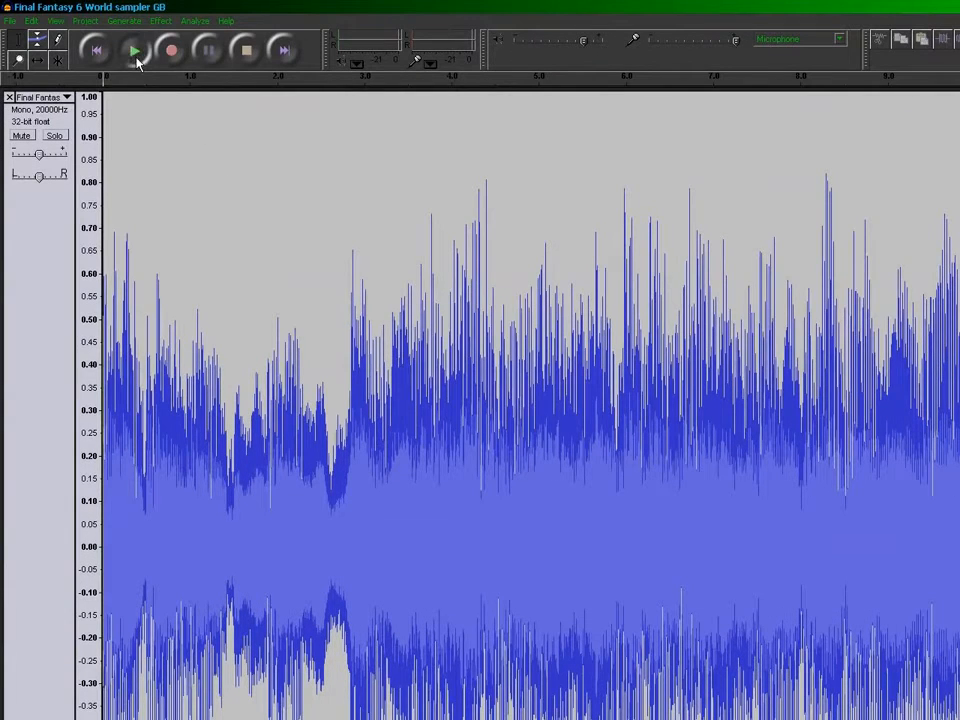
click(135, 52)
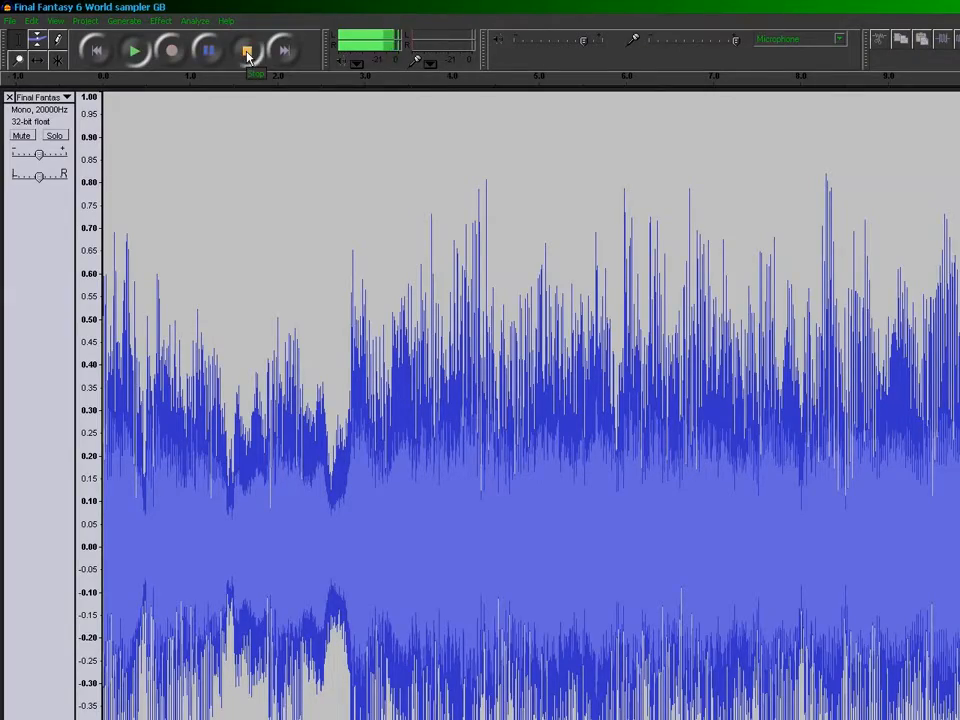
click(247, 53)
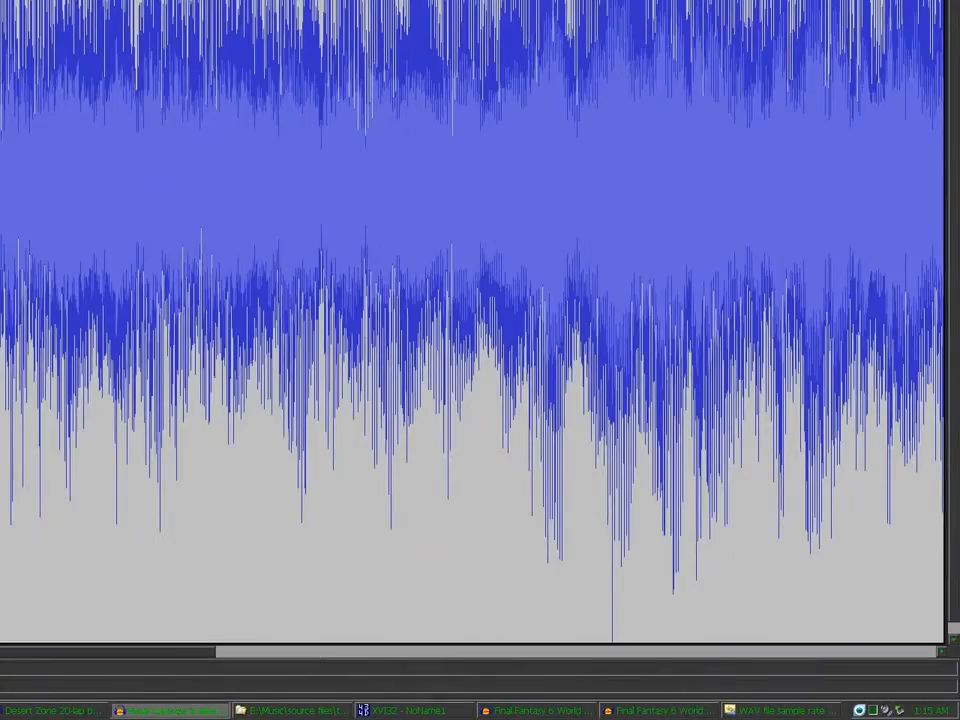
- Switch to the Final Fantasy 6 World GB (loopable) window, set its track's sample rate to 20000 Hz and fit the whole track in view
click(670, 709)
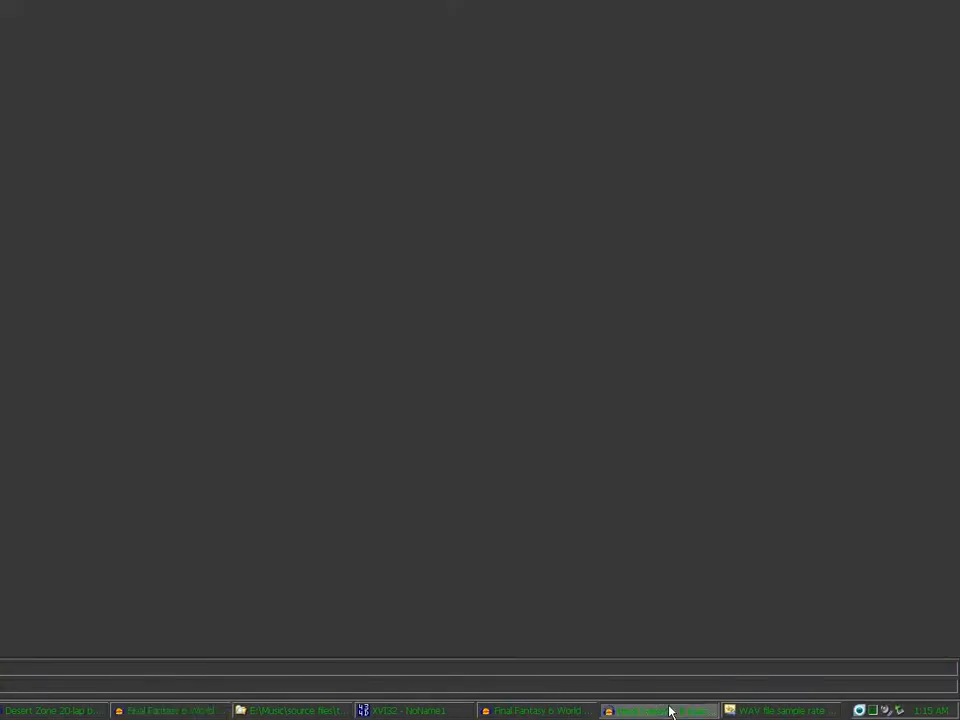
click(62, 98)
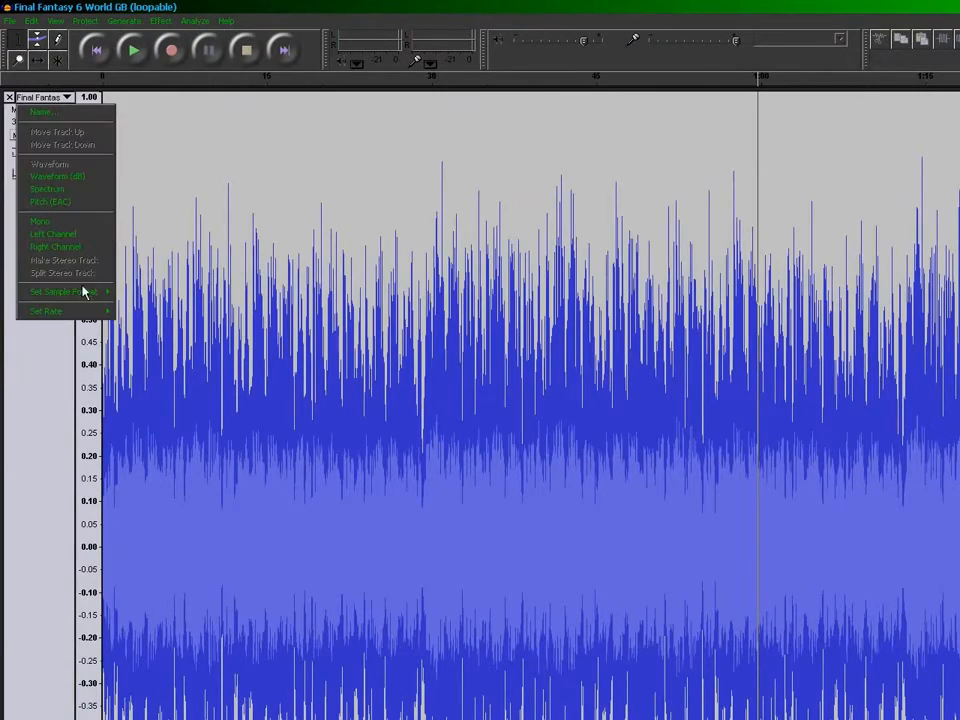
mouse_move(98, 312)
click(150, 405)
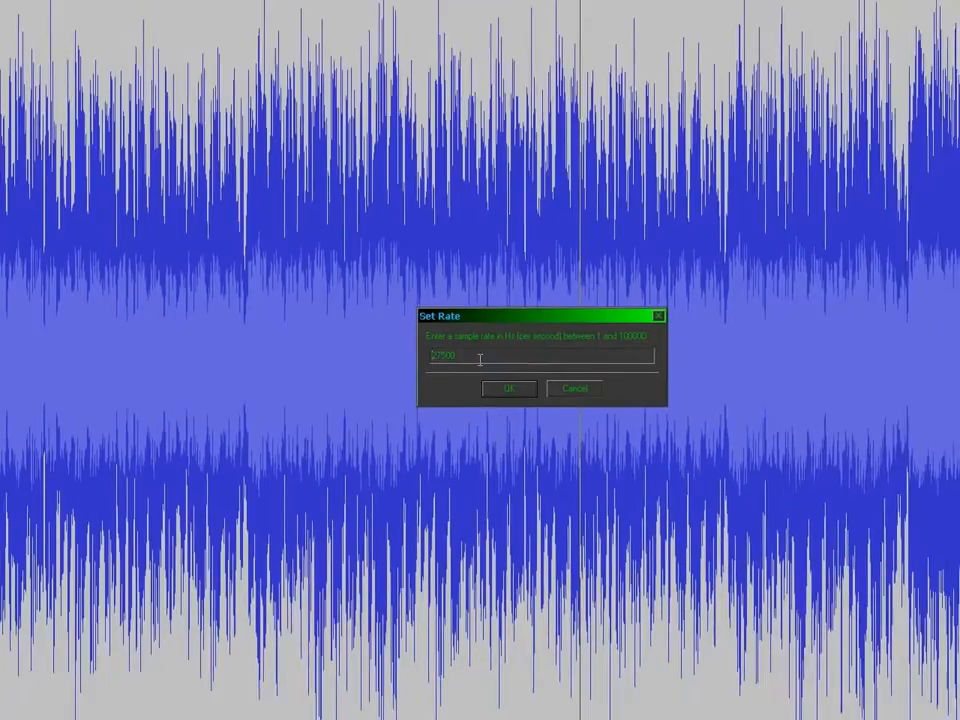
text(20000)
key(Return)
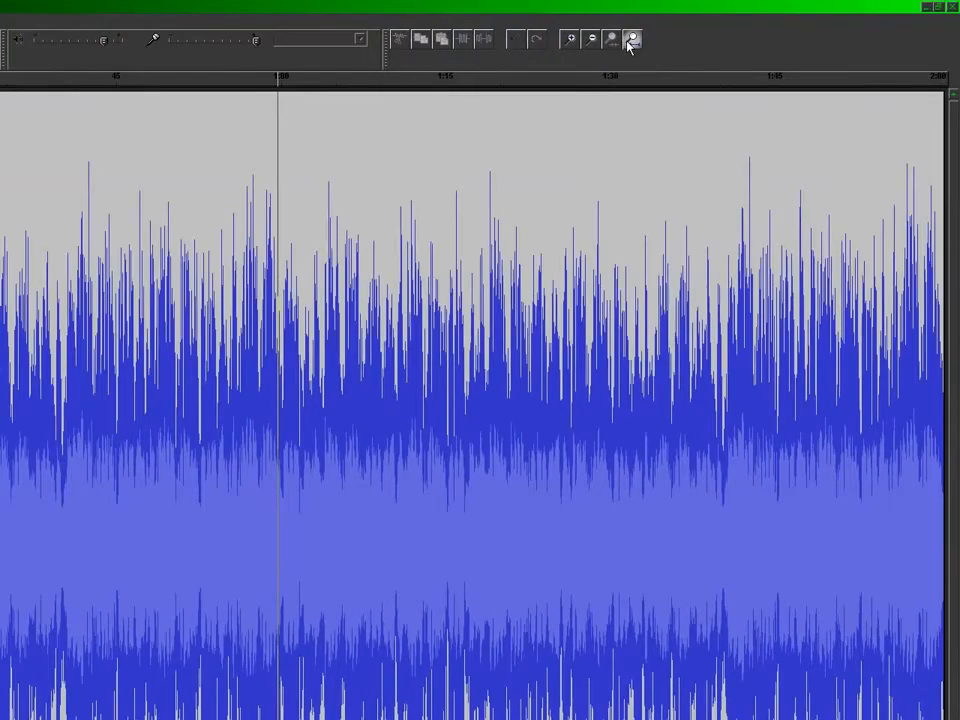
click(631, 42)
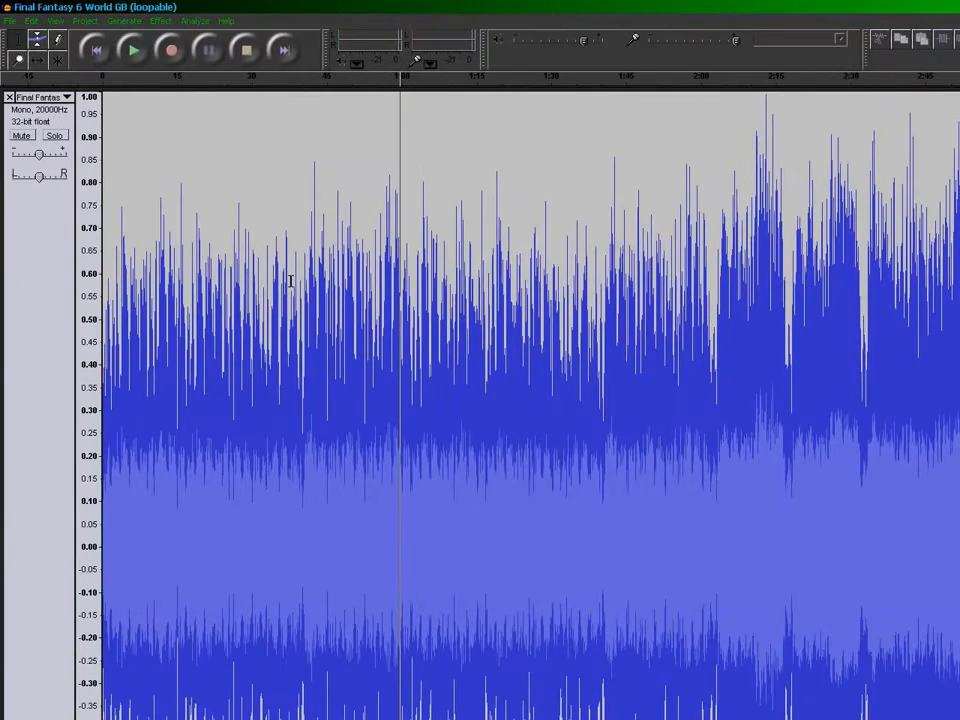
- Audition the loopable track from the start and again from just past the 1:00 mark, stopping playback each time
click(133, 50)
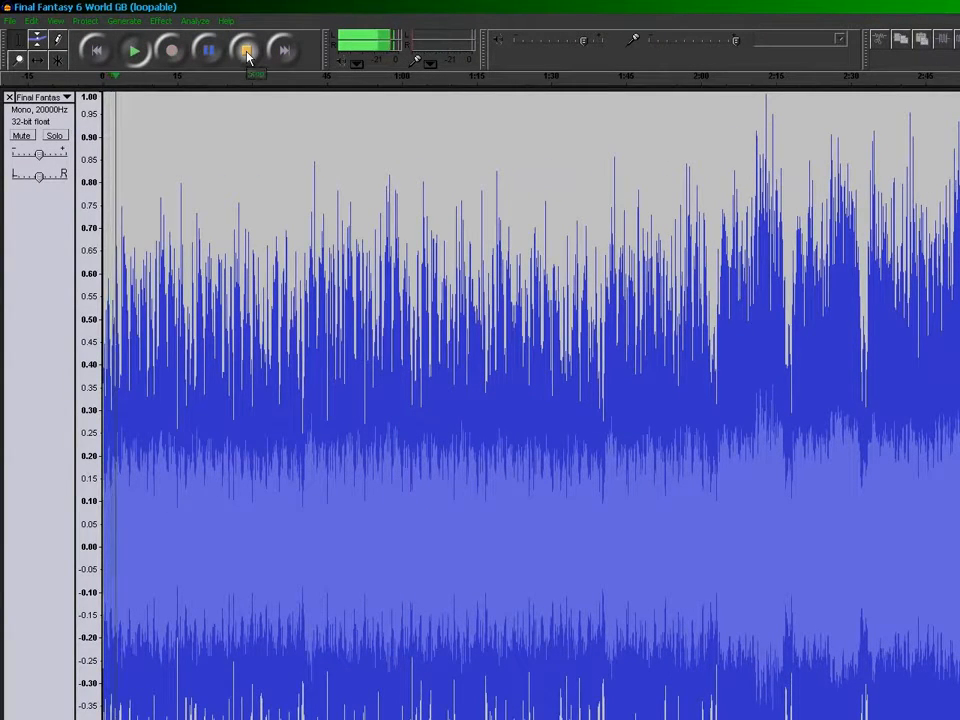
click(248, 52)
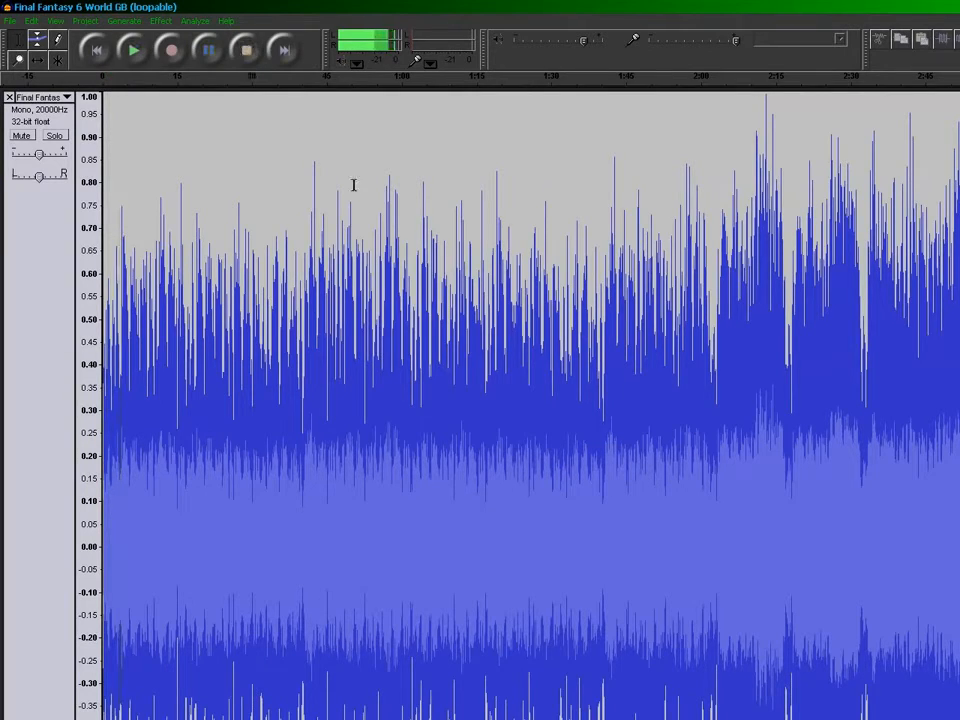
click(140, 56)
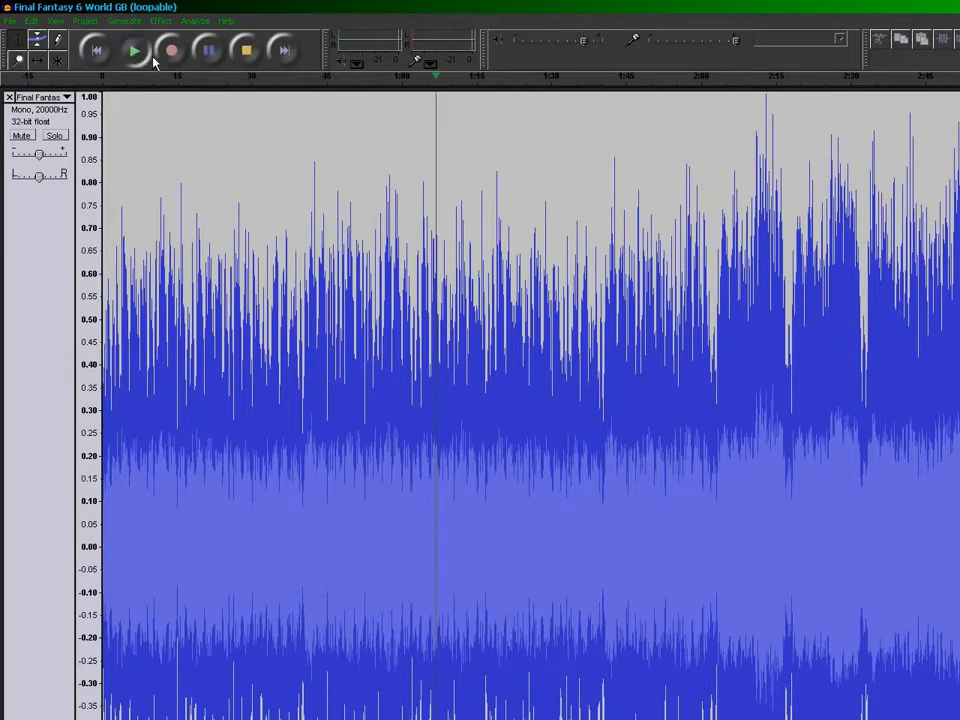
click(248, 52)
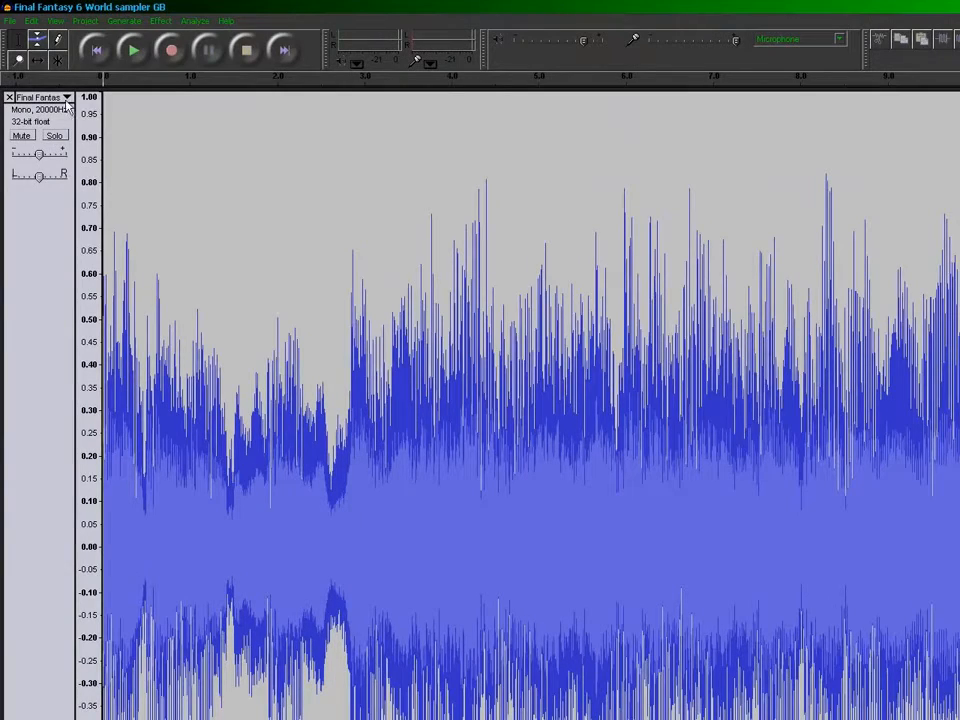
- Back in the sampler window, set the track's sample rate to 17500 Hz and play it from the start
click(66, 97)
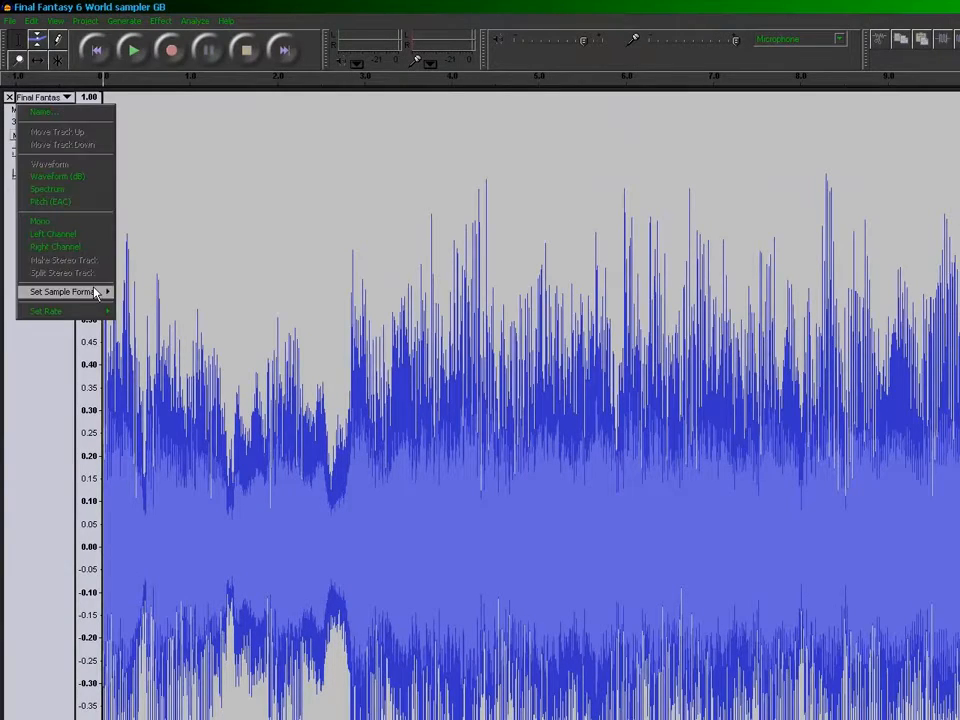
mouse_move(95, 310)
click(137, 400)
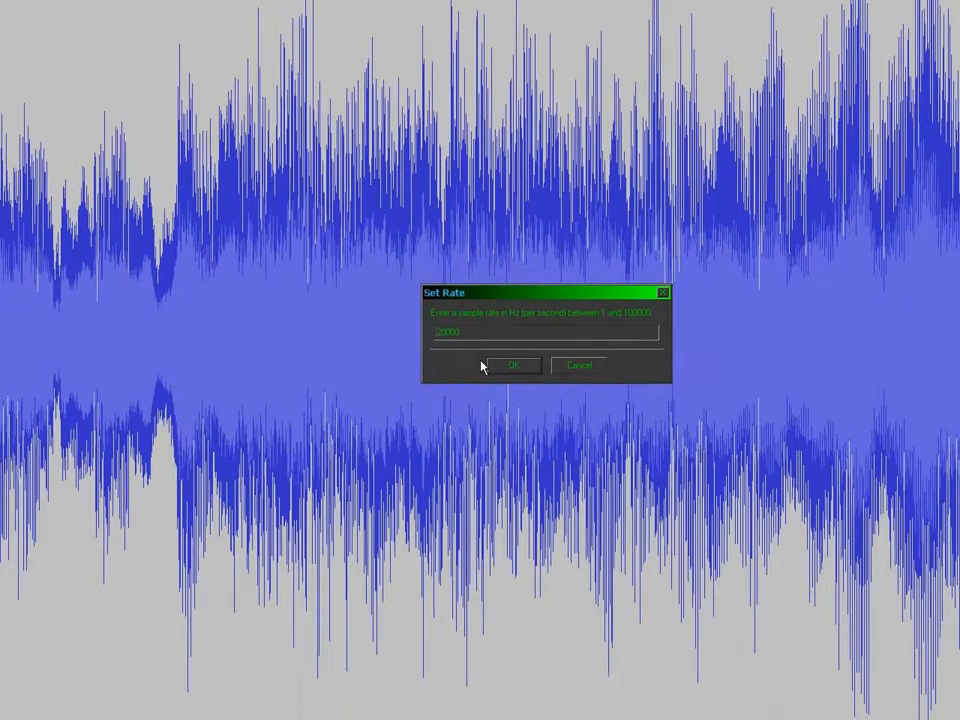
key(Return)
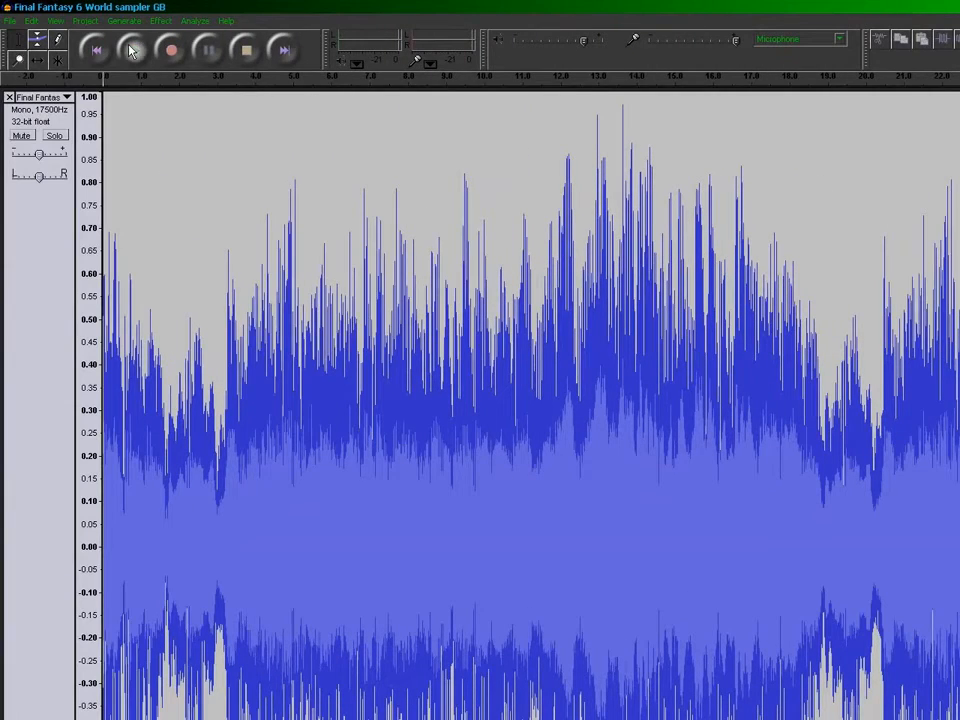
key(space)
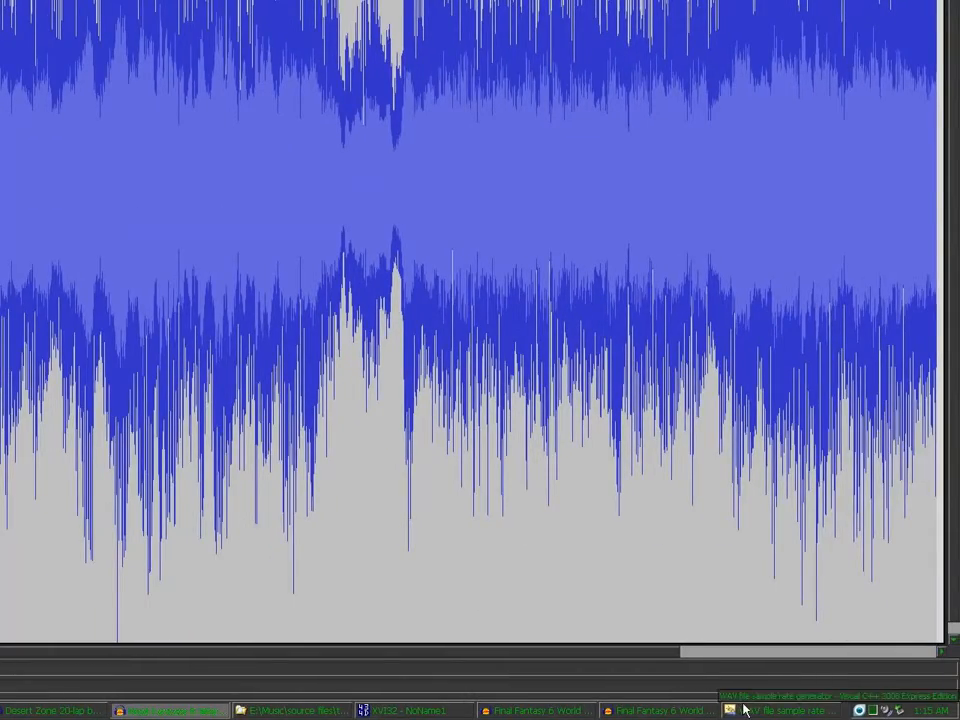
- In Visual C++, set FF6World's BestSpeedsStart to 60000, GoodSpeedsStart to 35000 and OtherSpeedsStart to 17500, and save all files
click(744, 708)
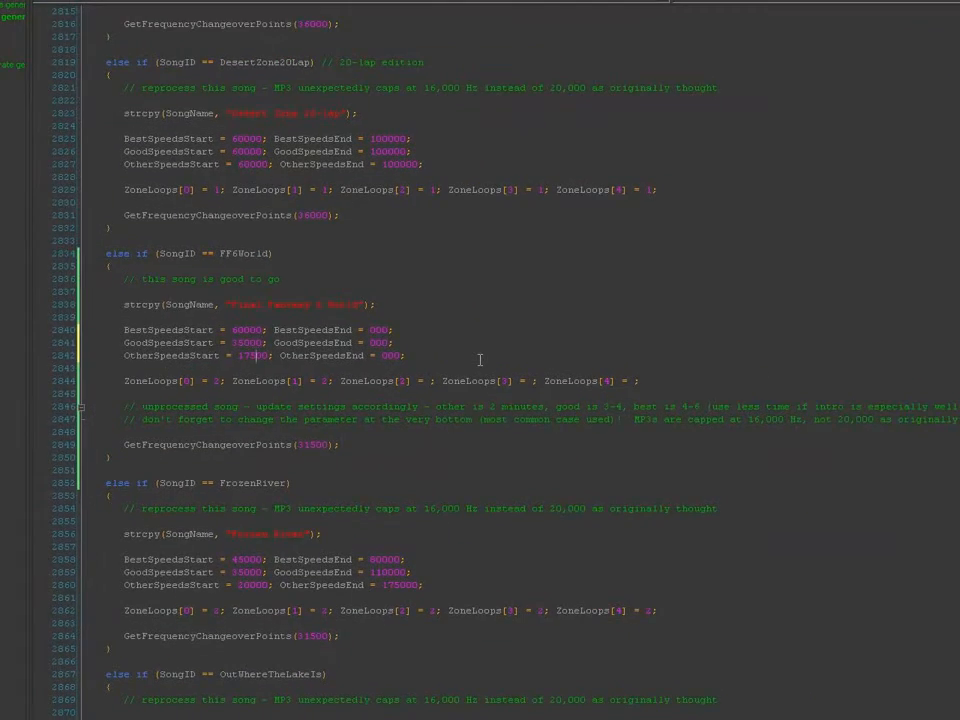
click(13, 23)
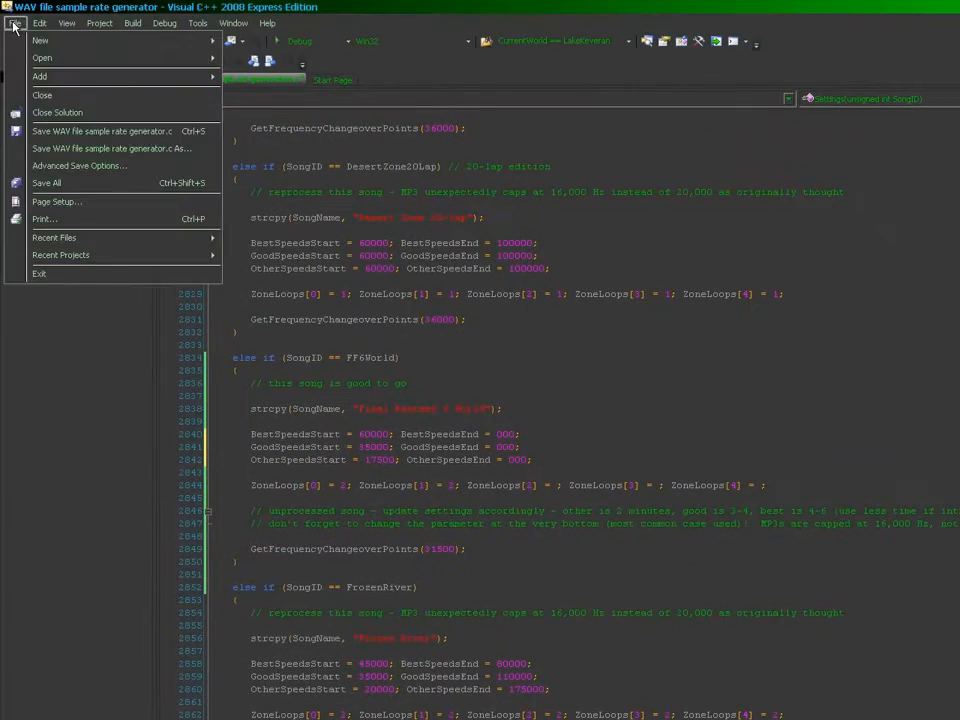
click(58, 183)
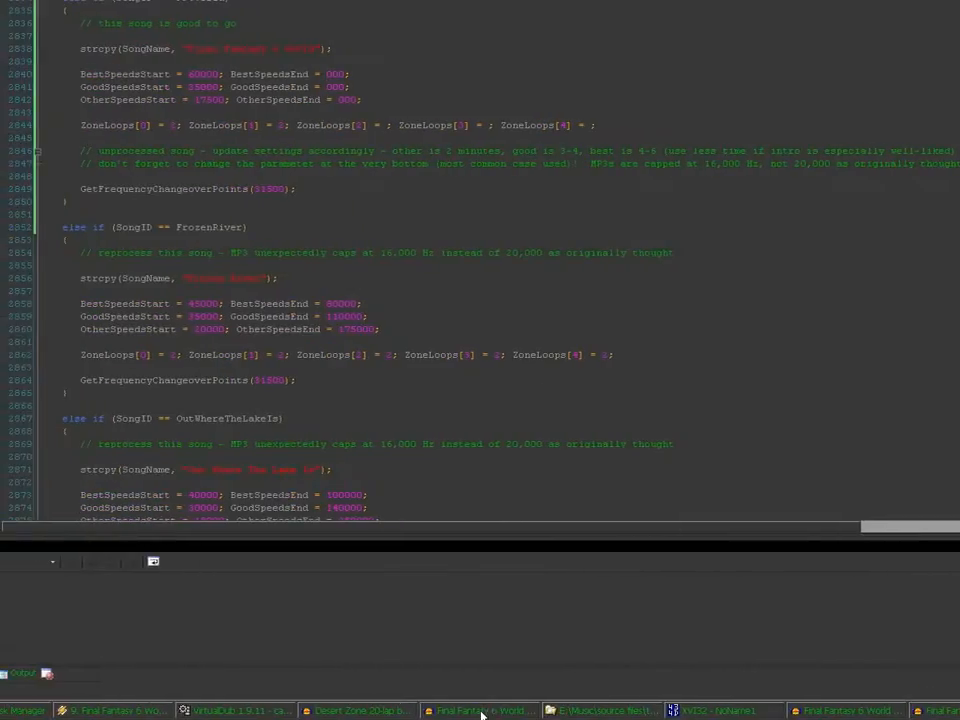
- Switch to the Final Fantasy 6 World sampler window in Audacity, set the track's sample rate to 40000 Hz and audition it from the start
click(595, 711)
click(65, 98)
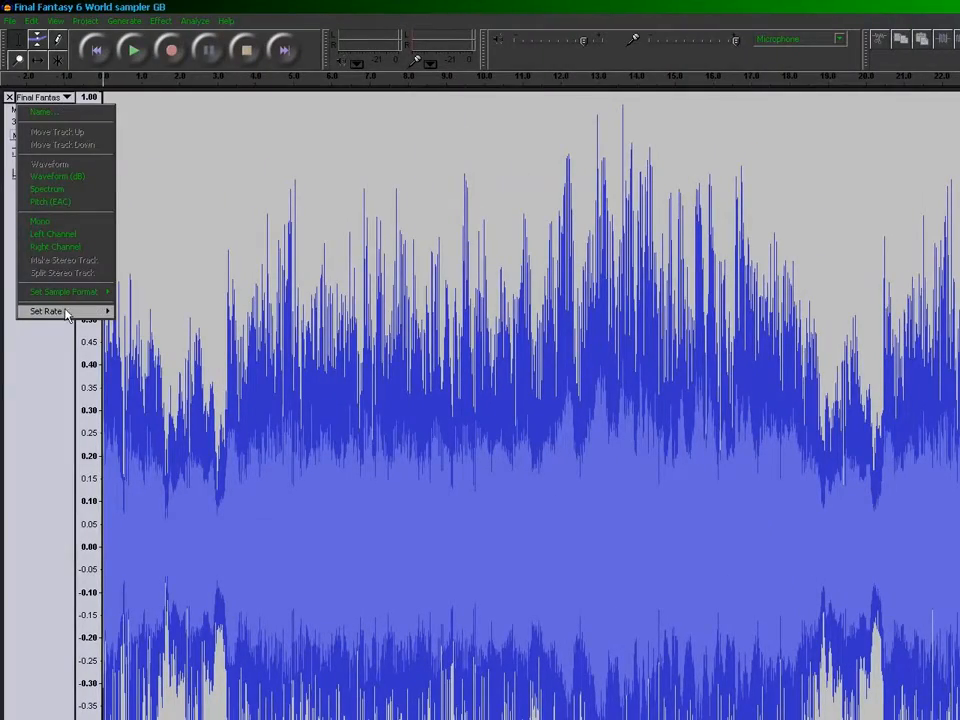
mouse_move(50, 311)
click(140, 403)
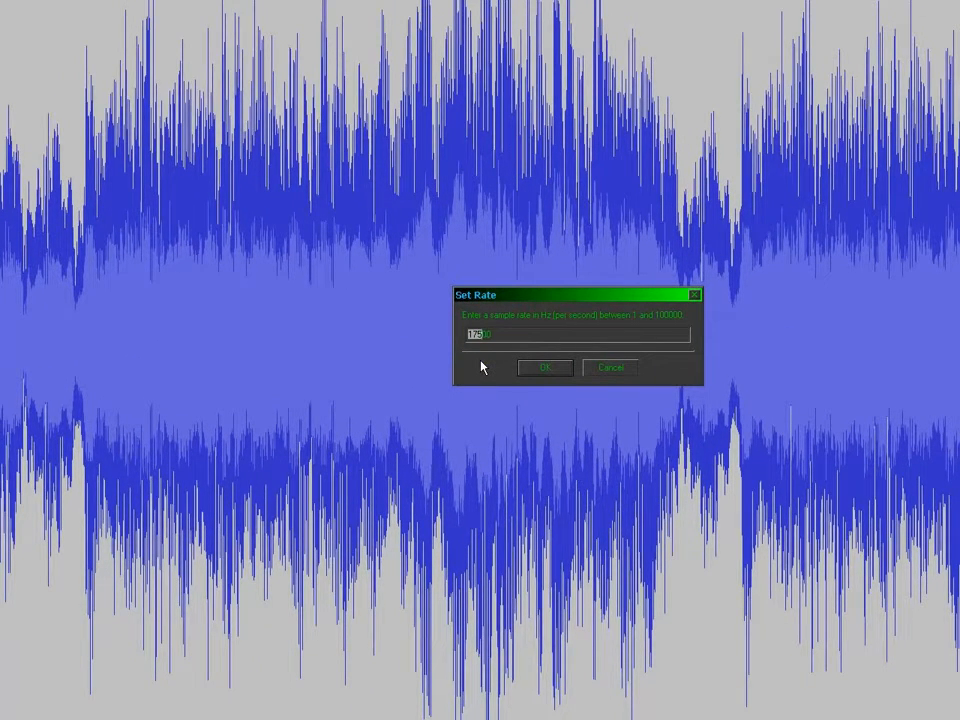
text(4000)
key(Return)
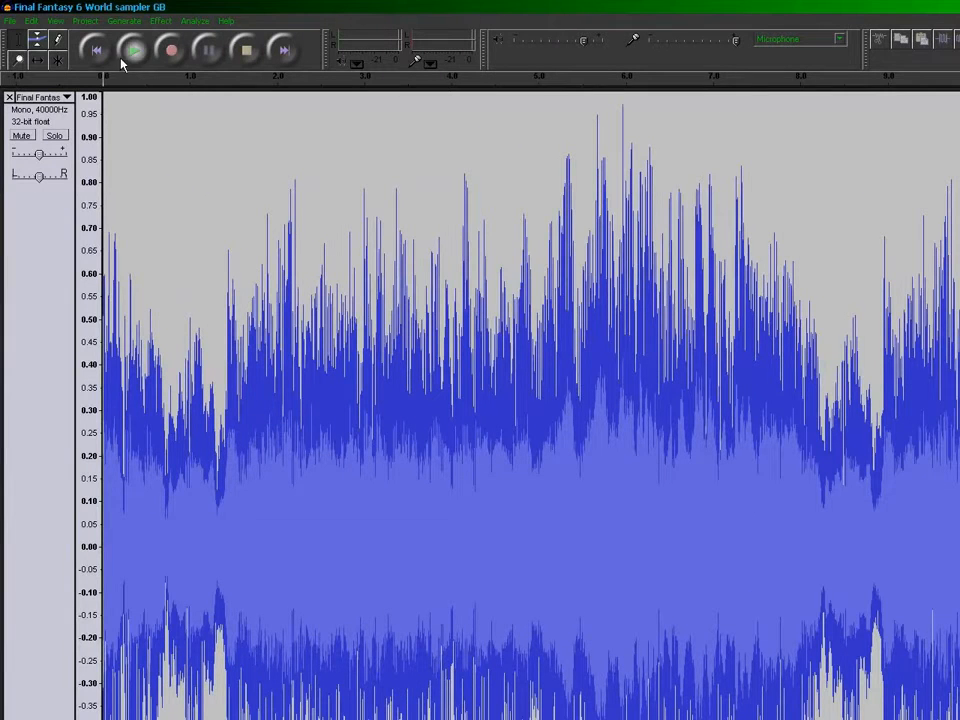
click(134, 50)
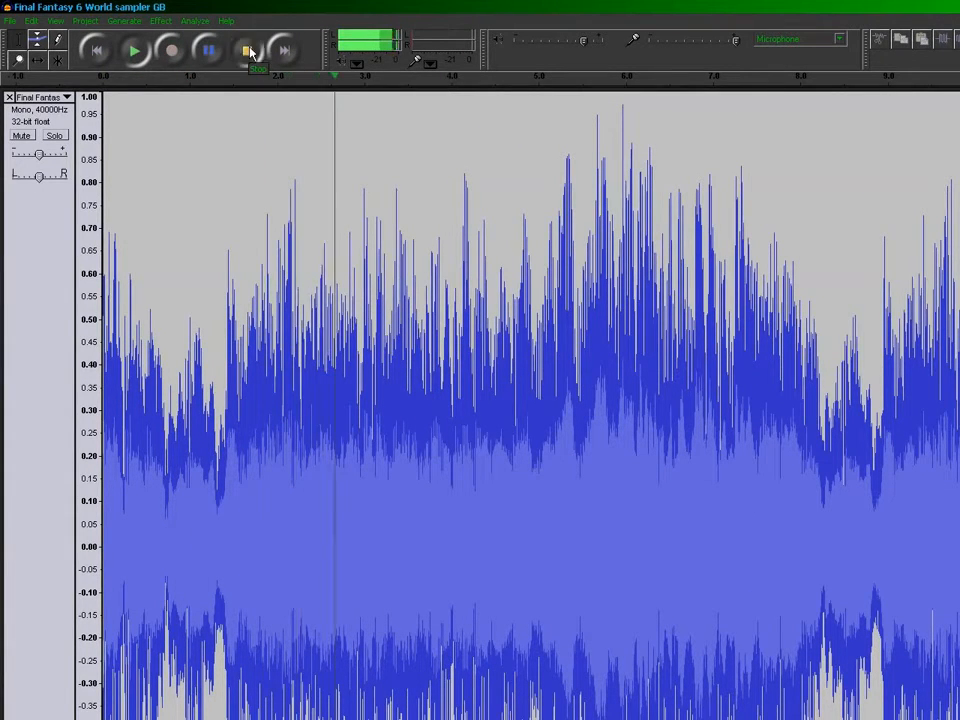
click(248, 50)
- Set the sampler track's sample rate to 42500 Hz and audition it from the start, stopping after a few seconds
click(68, 99)
mouse_move(91, 313)
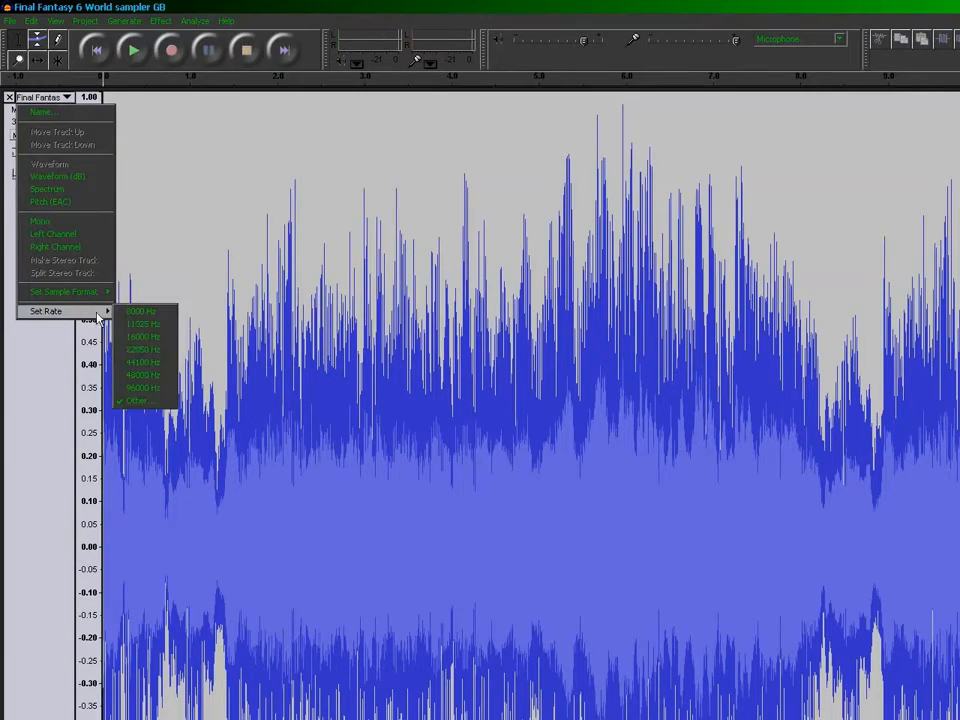
click(140, 399)
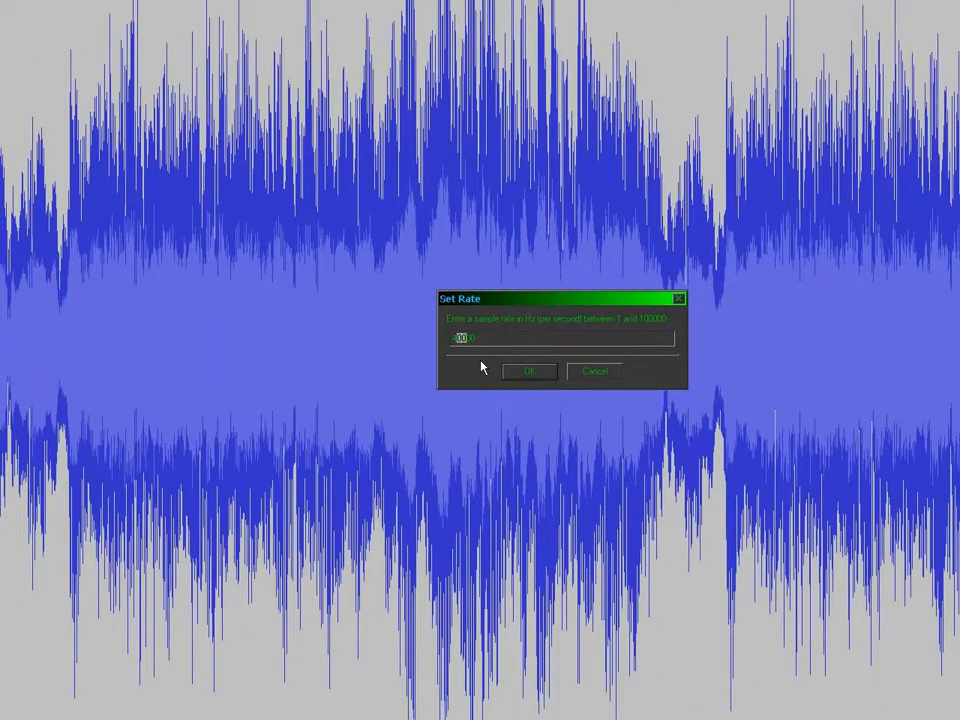
text(25)
key(Return)
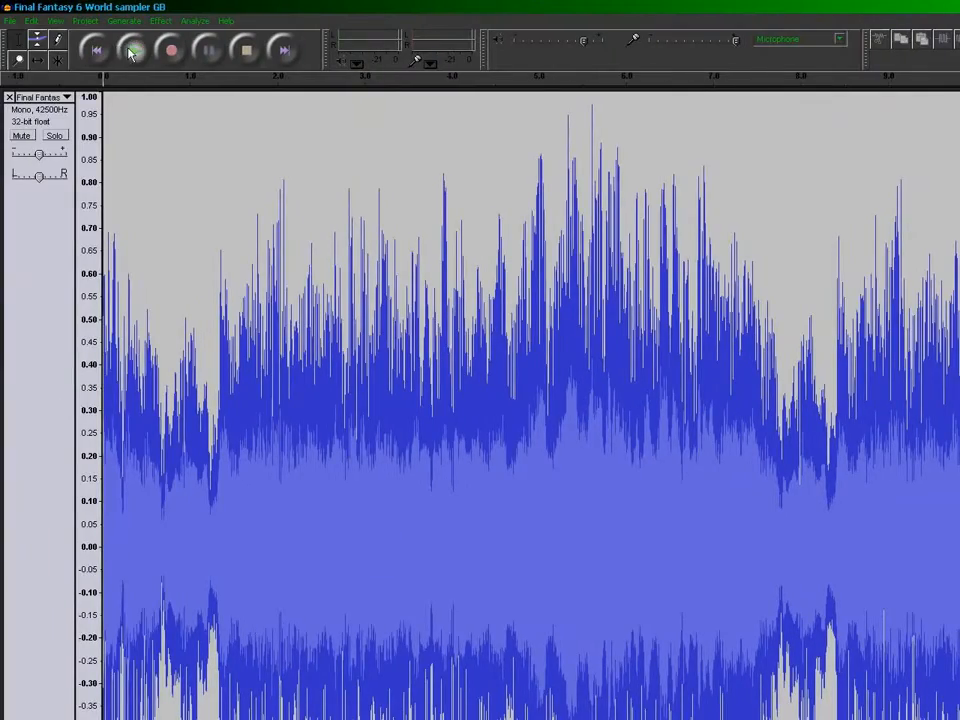
click(130, 52)
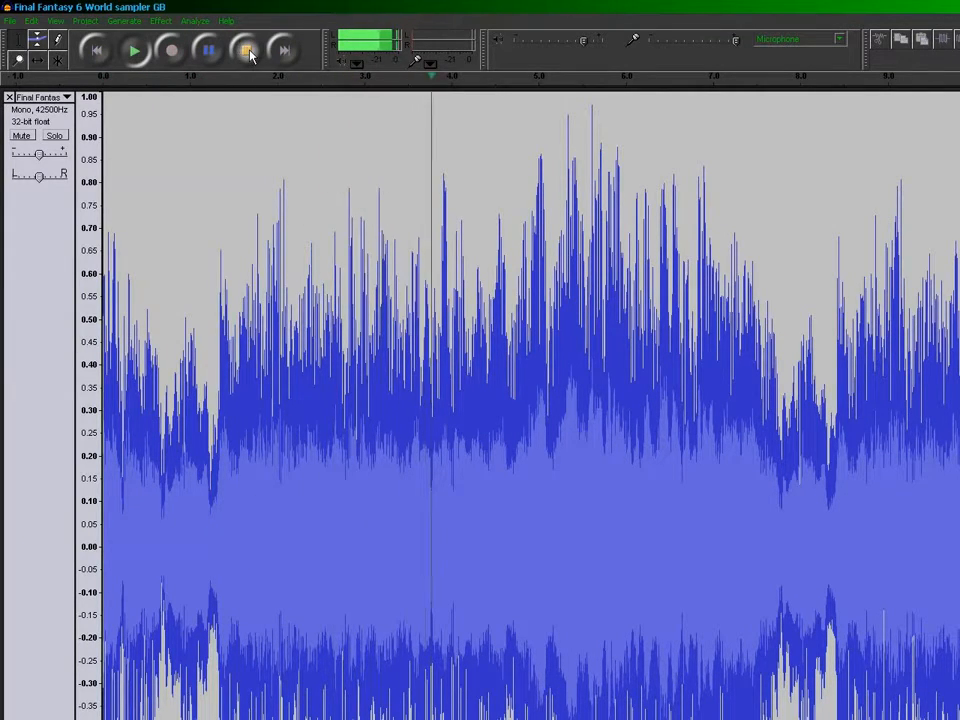
click(249, 53)
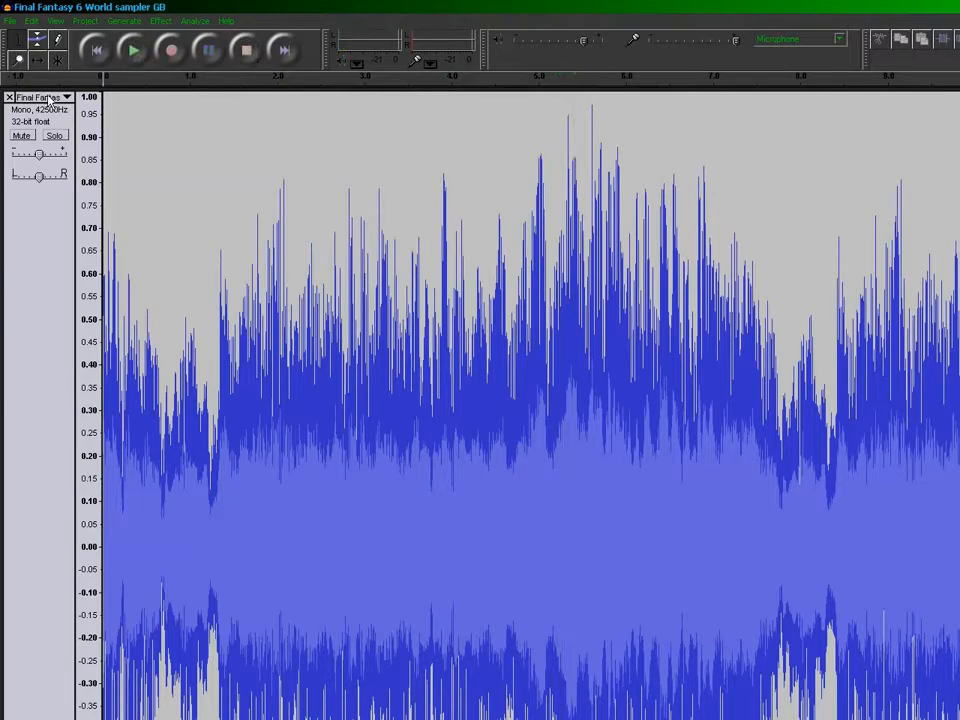
- Set the sampler track's sample rate to 45000 Hz, play it from the start and stop playback
click(48, 101)
mouse_move(85, 311)
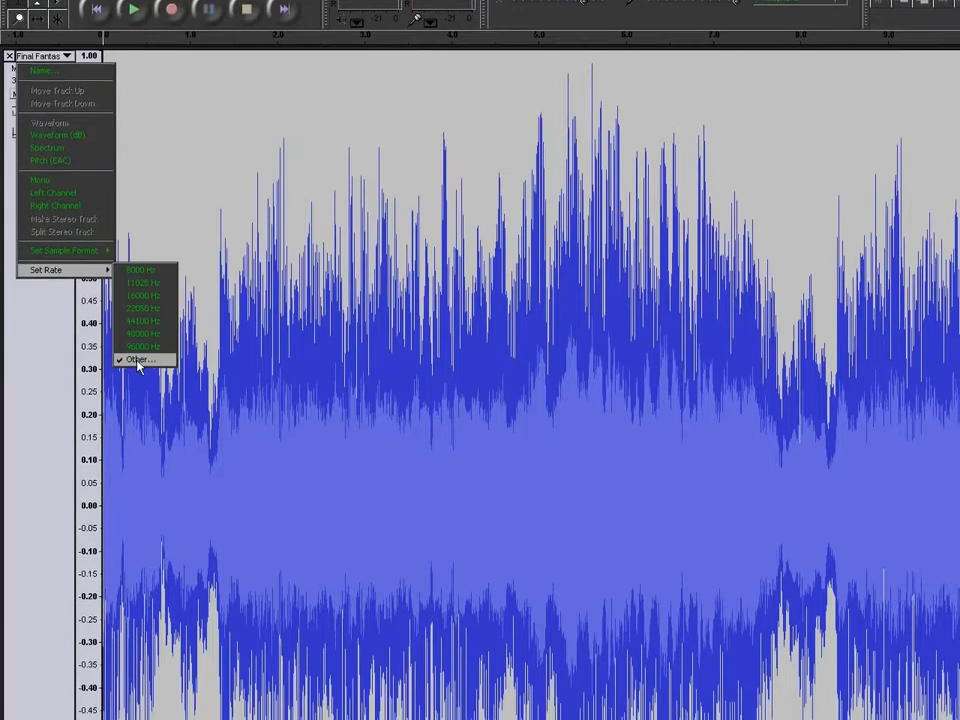
click(135, 399)
text(5000)
key(Return)
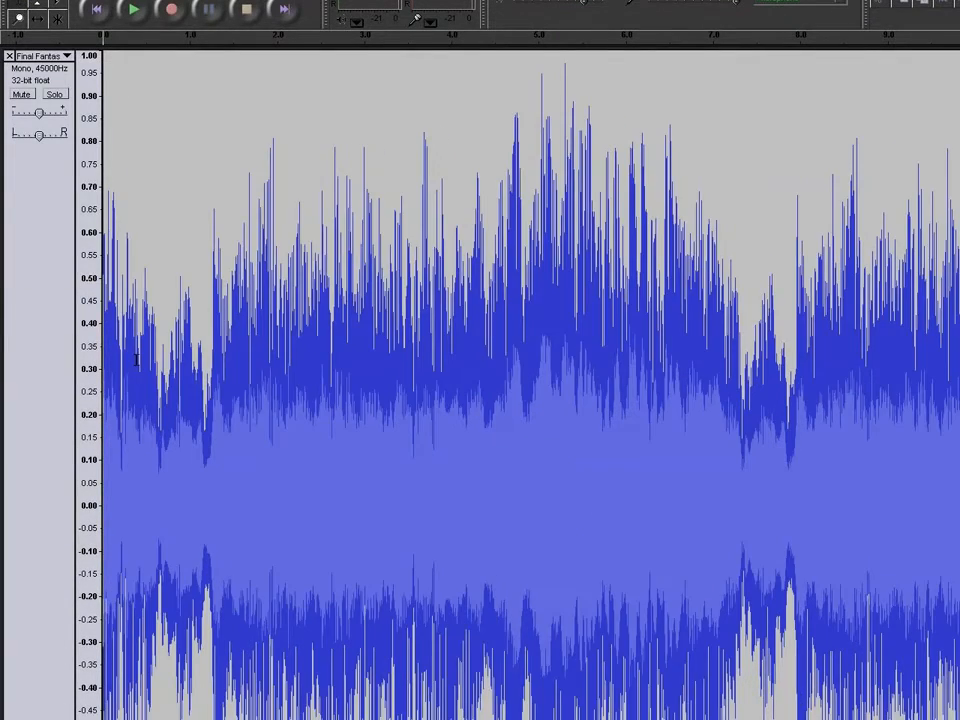
click(134, 52)
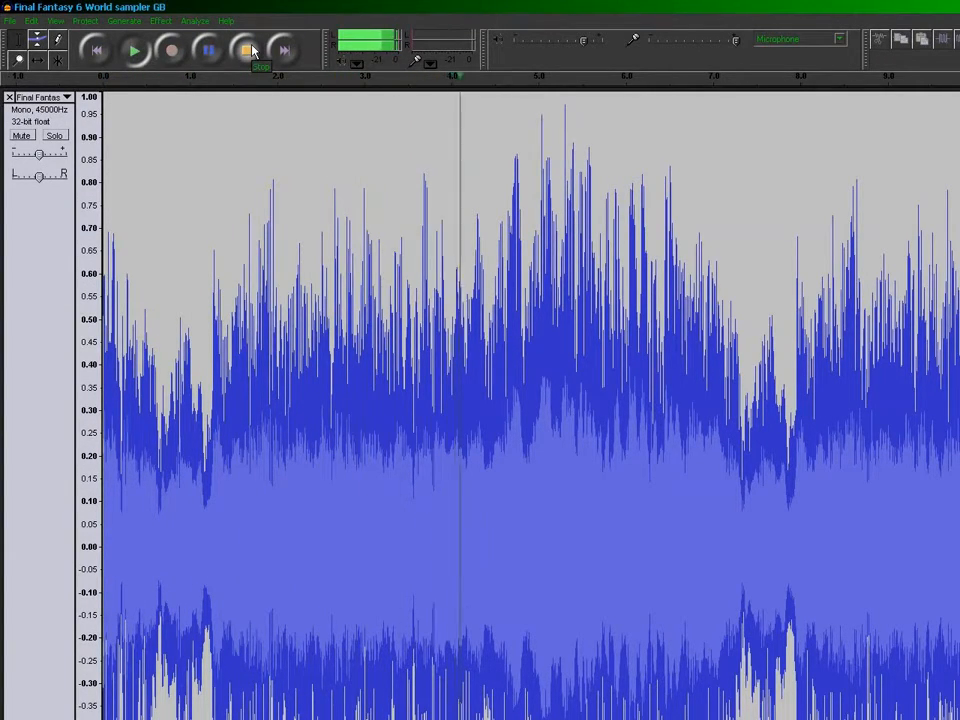
key(space)
- Change the sampler track's sample rate to 47500 Hz and listen to its opening seconds before stopping
click(67, 98)
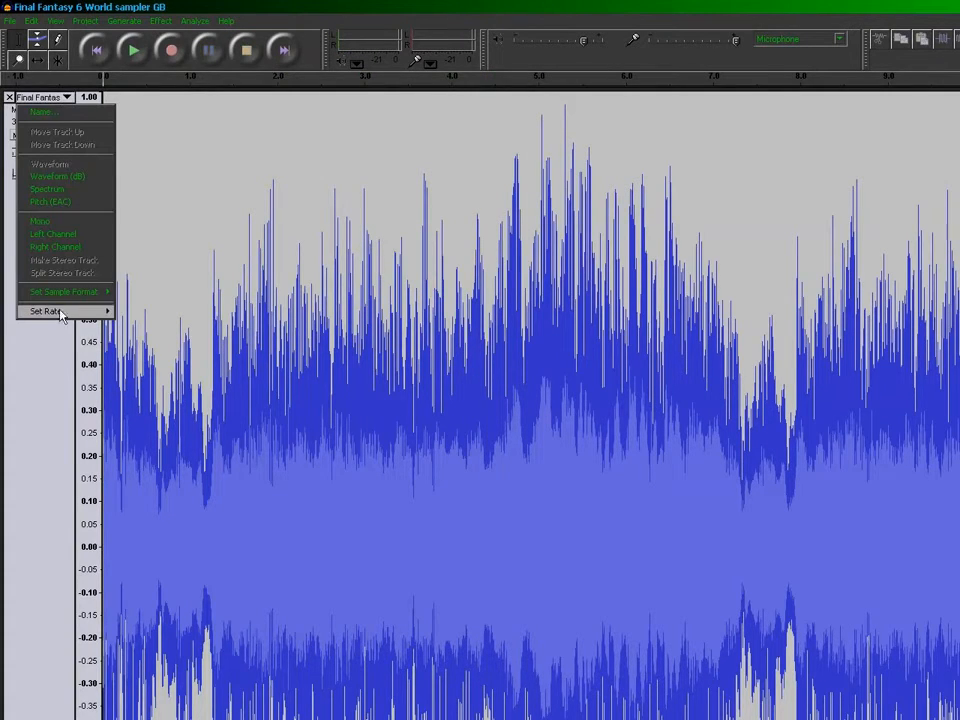
mouse_move(79, 315)
click(132, 399)
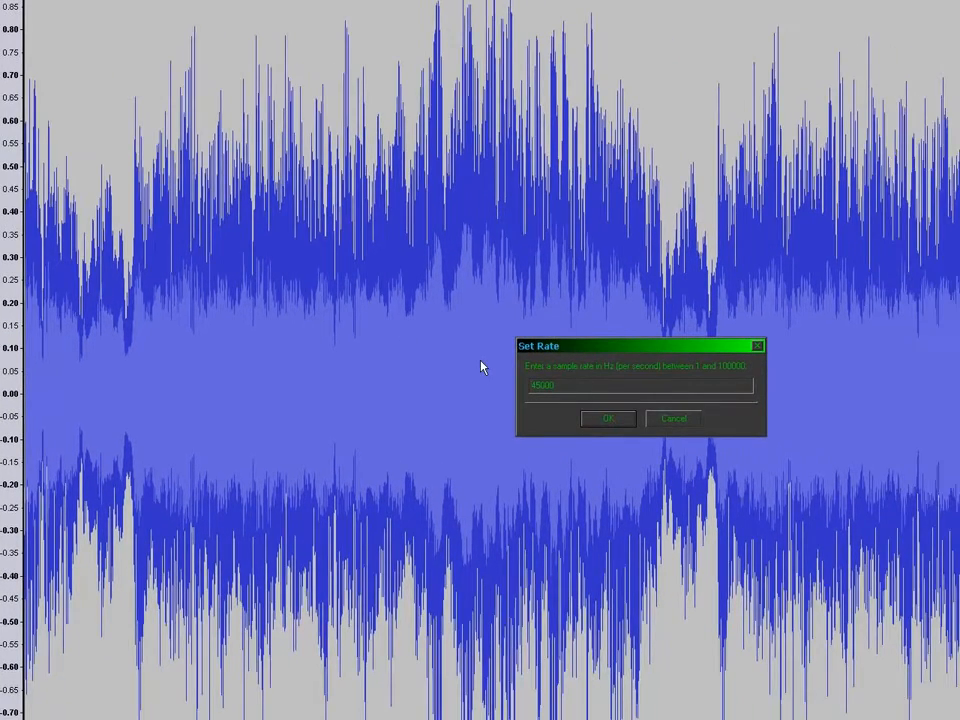
key(shift+Right)
key(shift+Right)
key(shift+Right)
text(475)
key(Return)
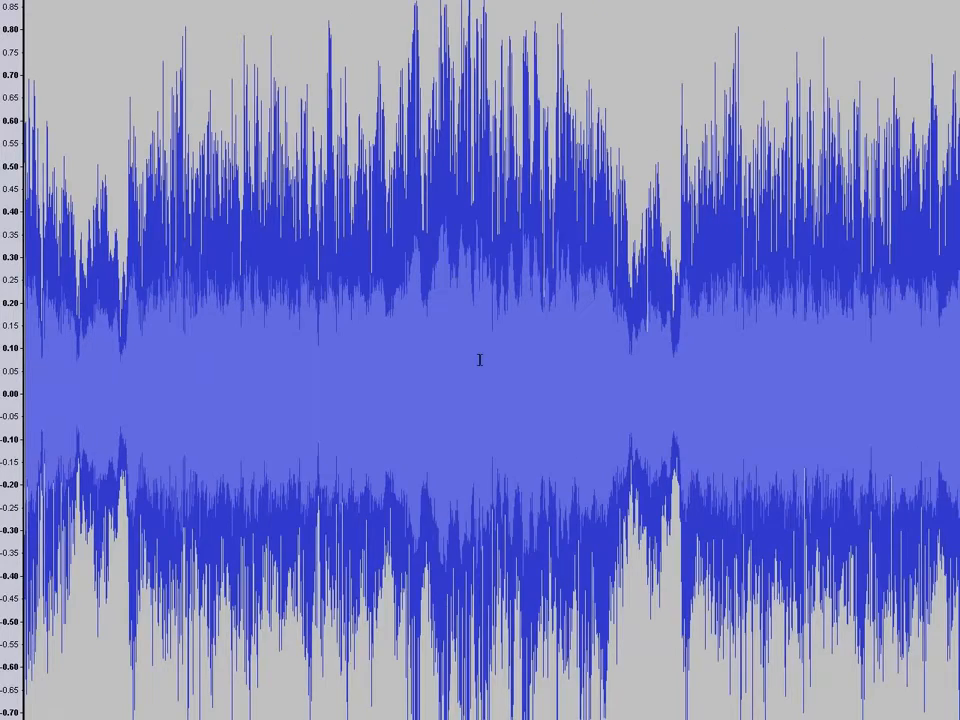
click(138, 52)
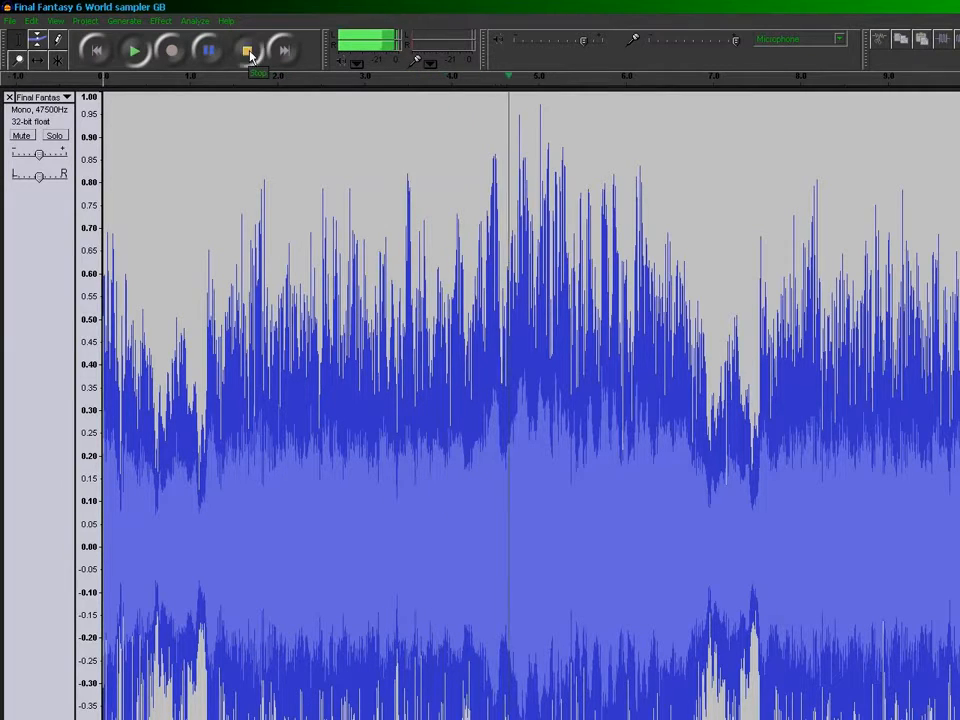
click(249, 52)
- Set the sampler track's sample rate to 50000 Hz and audition it twice from the start, stopping playback each time
click(66, 97)
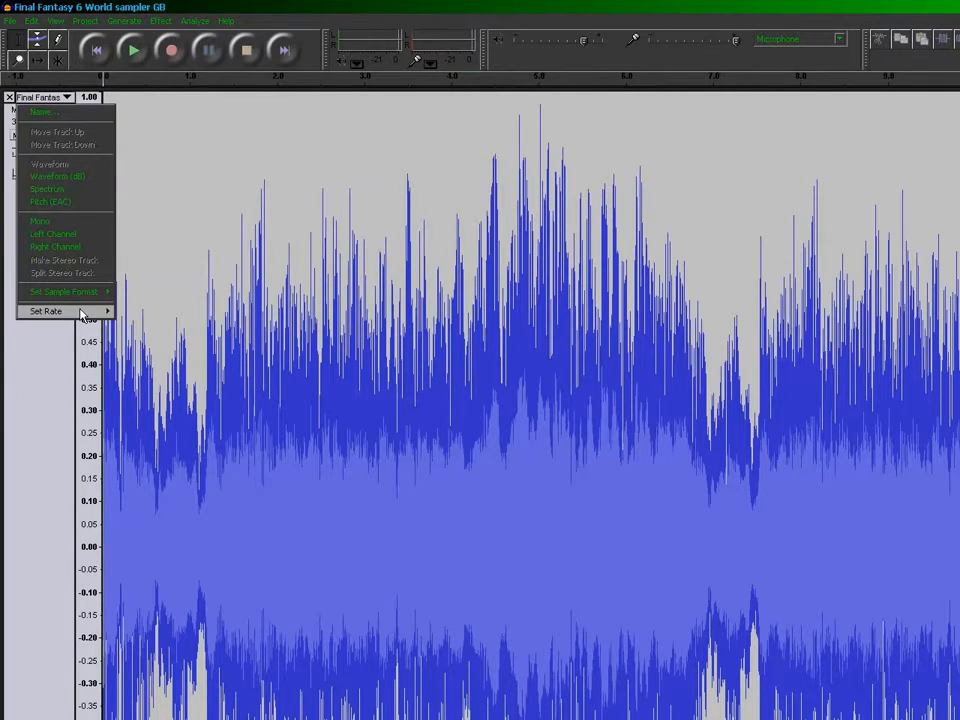
mouse_move(72, 311)
click(135, 401)
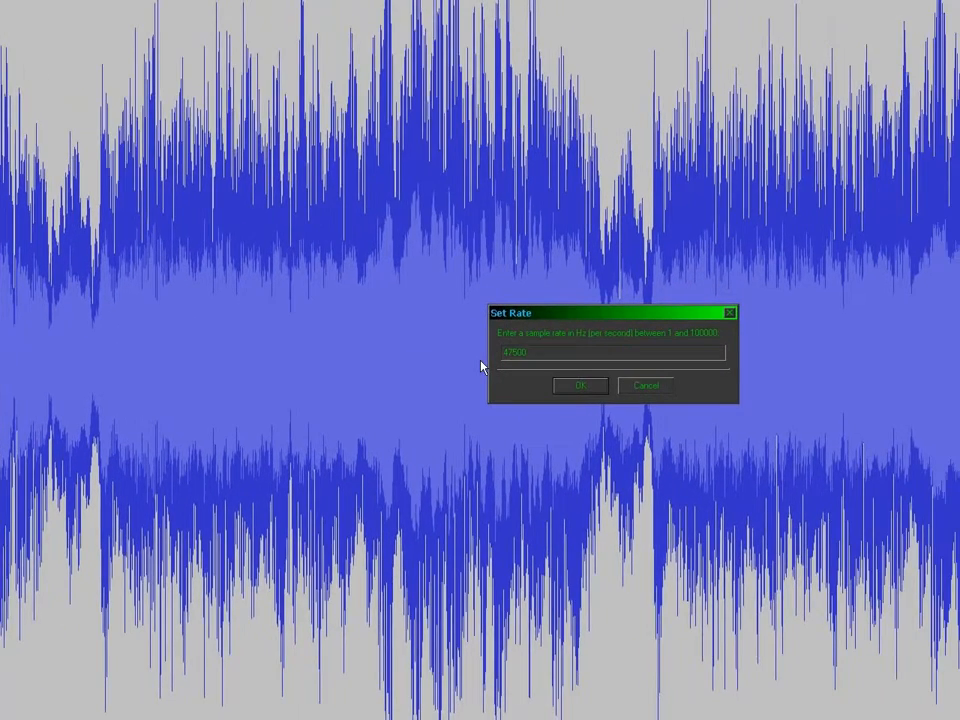
key(shift+Right)
key(shift+Right)
key(shift+Right)
text(500)
key(Return)
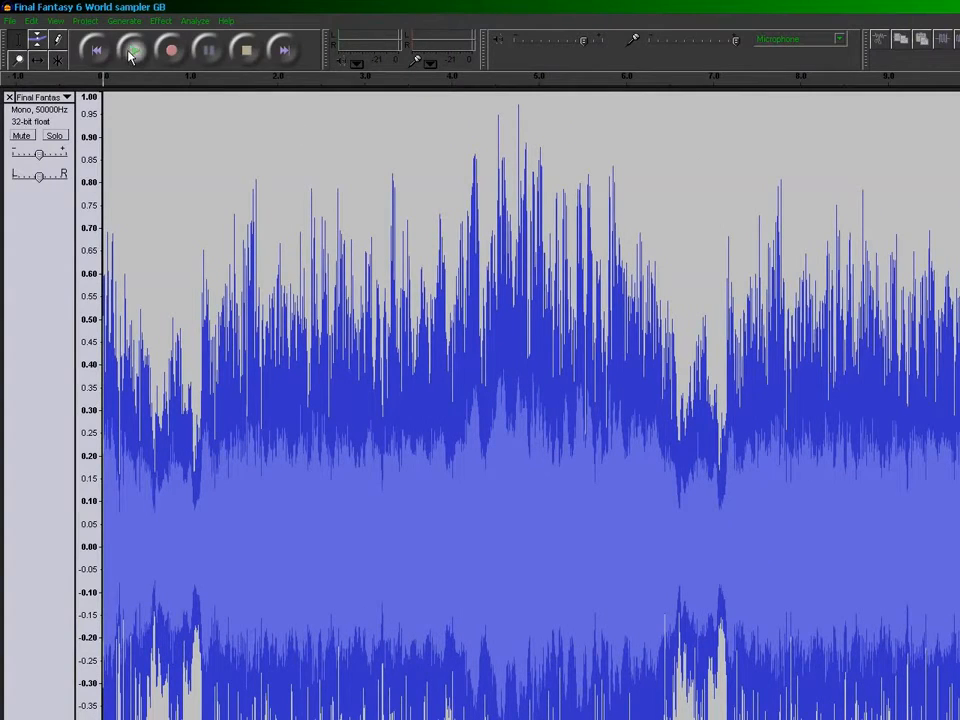
click(130, 55)
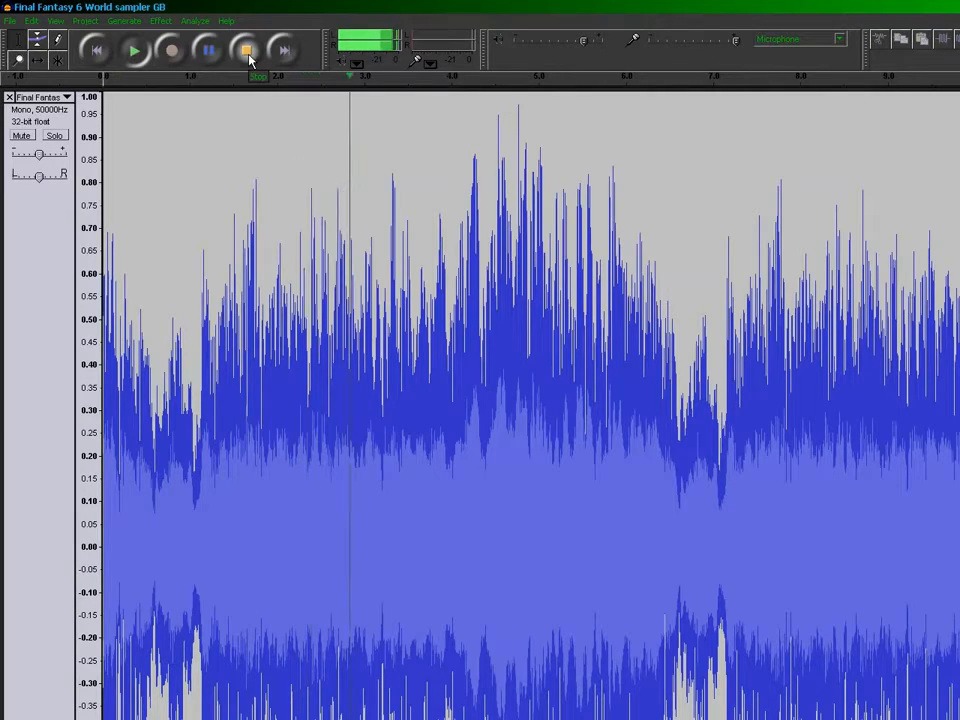
click(248, 55)
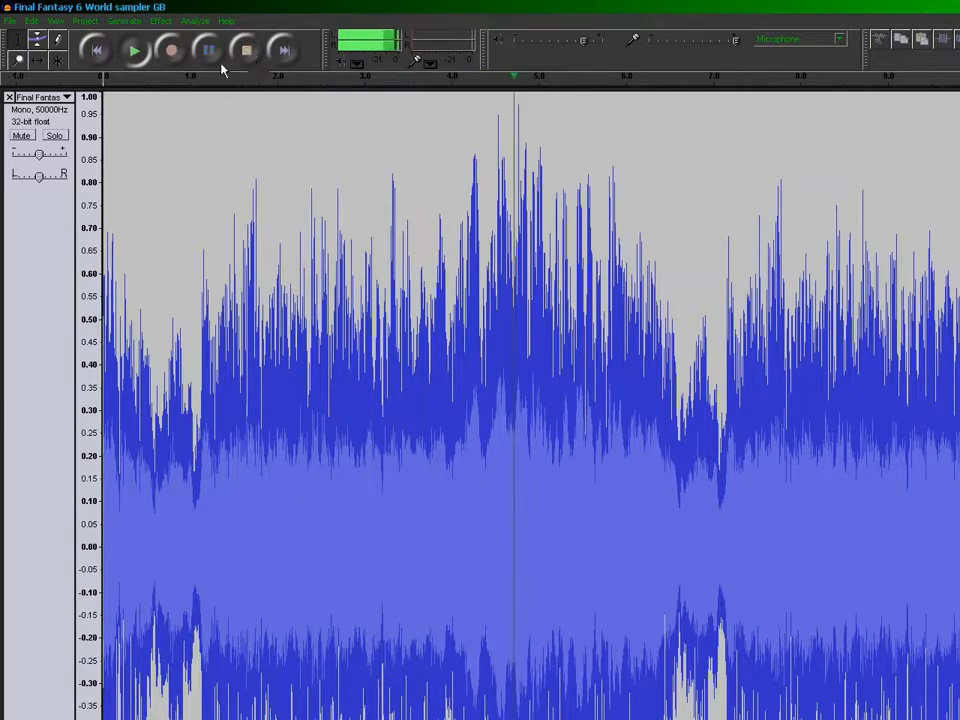
click(133, 55)
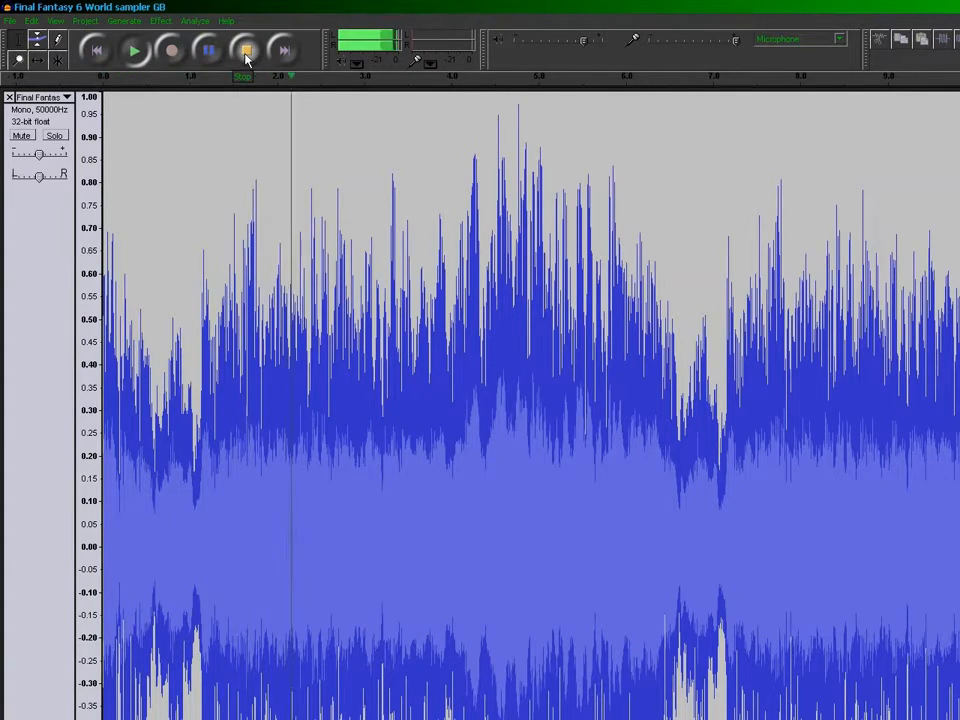
click(247, 52)
- Raise the sampler track's sample rate to 52500 Hz, audition it from the start and stop playback
click(40, 97)
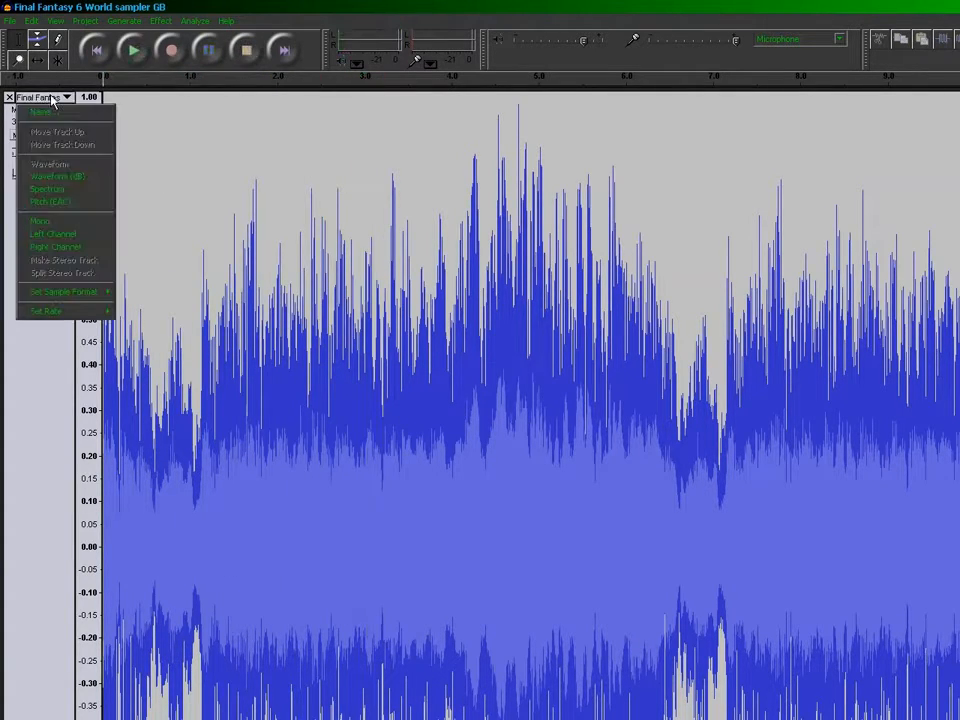
mouse_move(55, 311)
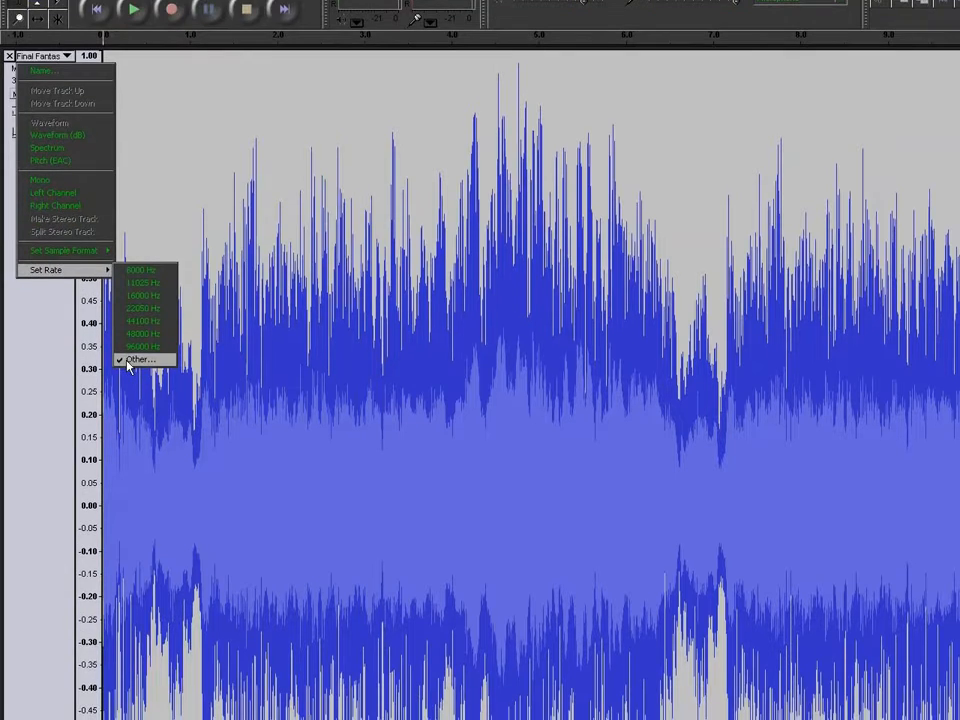
click(127, 361)
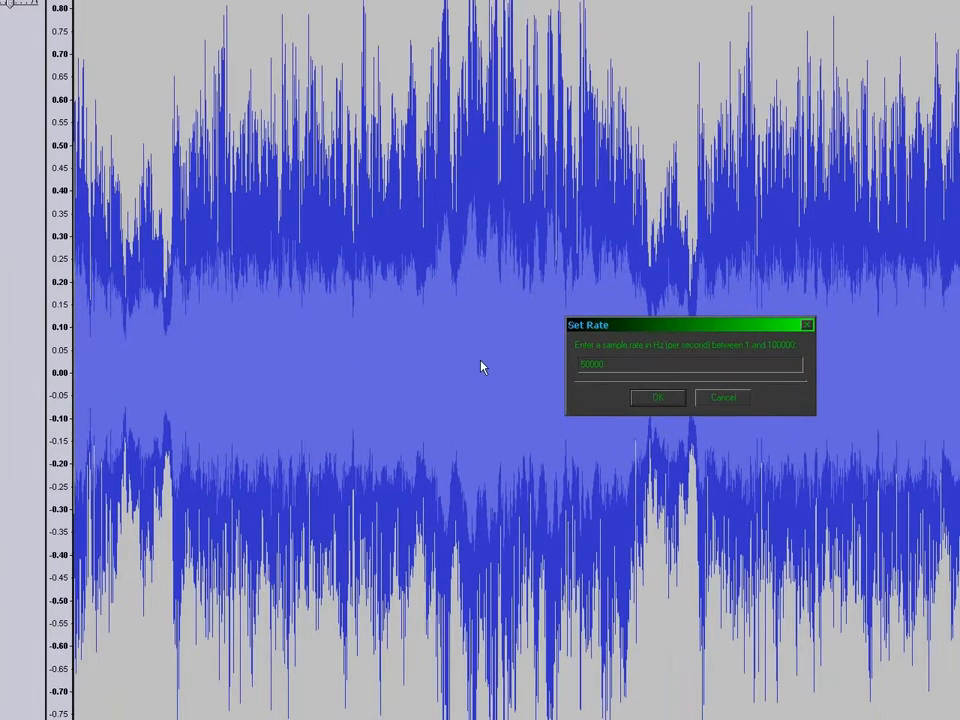
key(Right)
key(shift+Right)
key(shift+Right)
text(25)
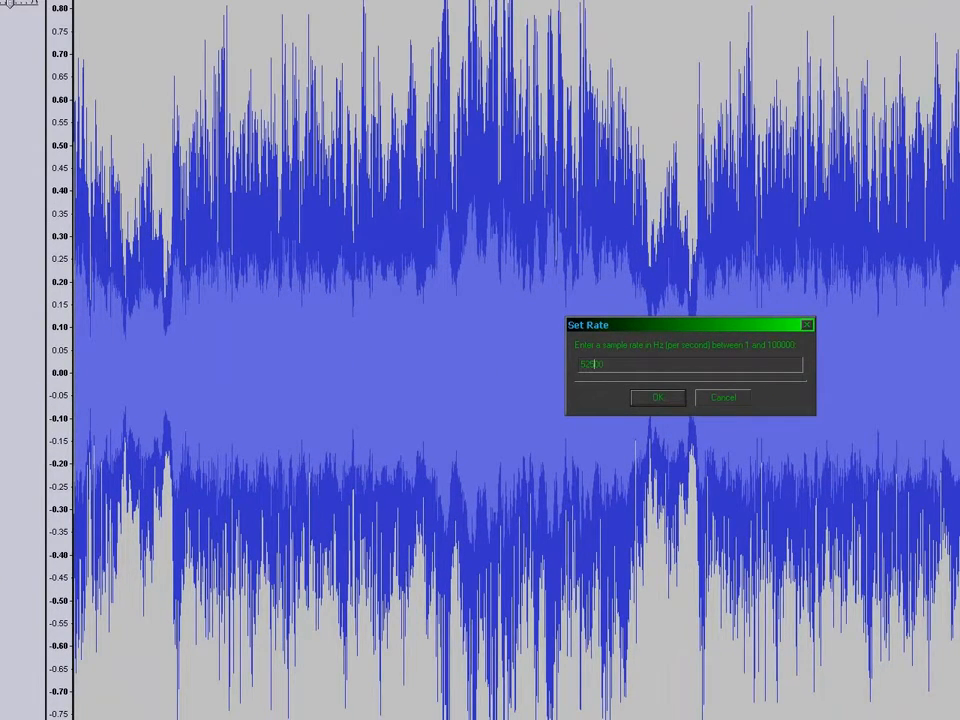
key(Return)
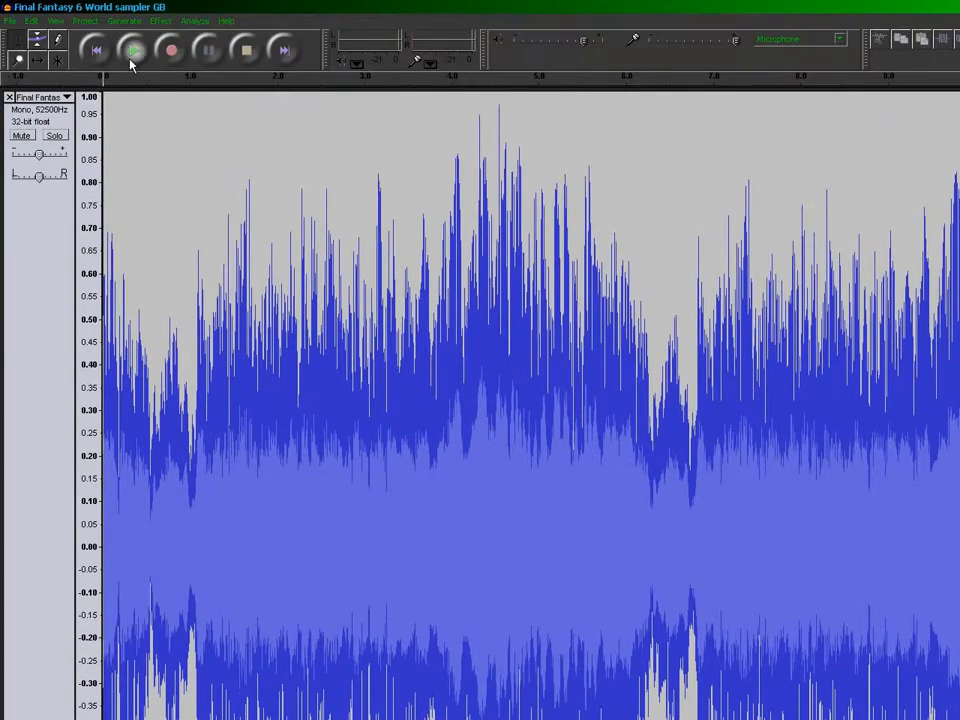
click(131, 60)
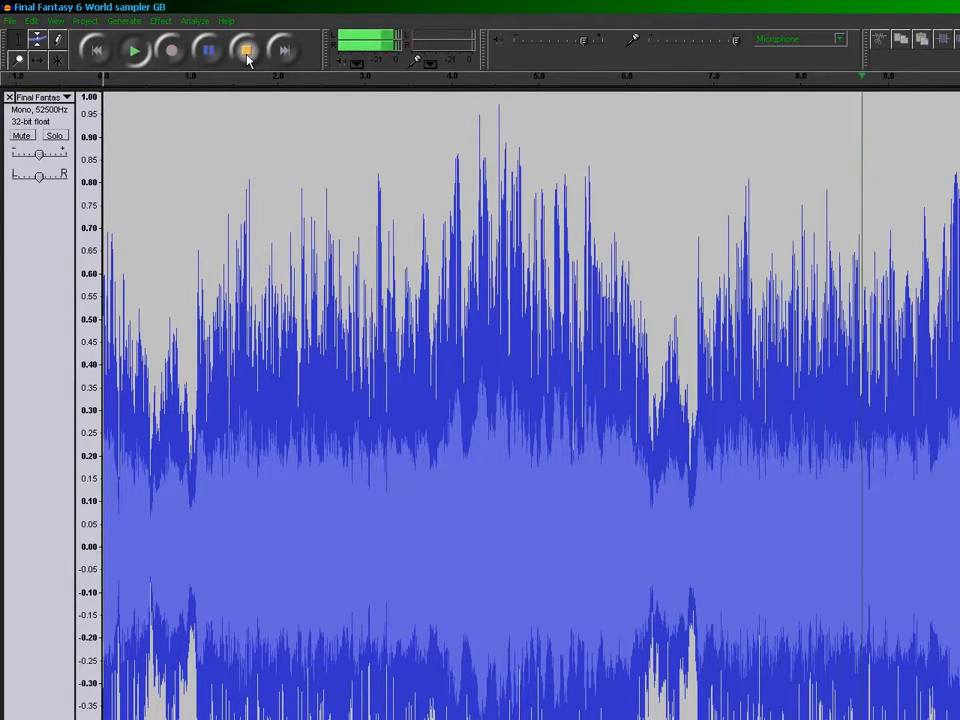
click(247, 57)
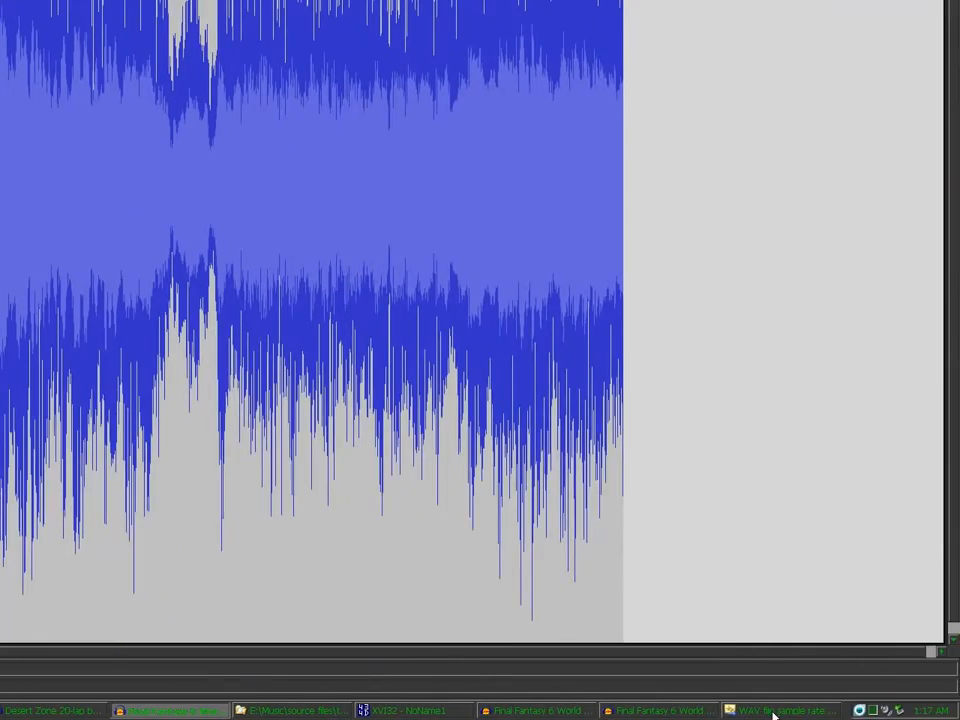
- In Visual C++, set FF6World's BestSpeedsEnd to 100000 and place the cursor at the GoodSpeedsEnd value
click(773, 714)
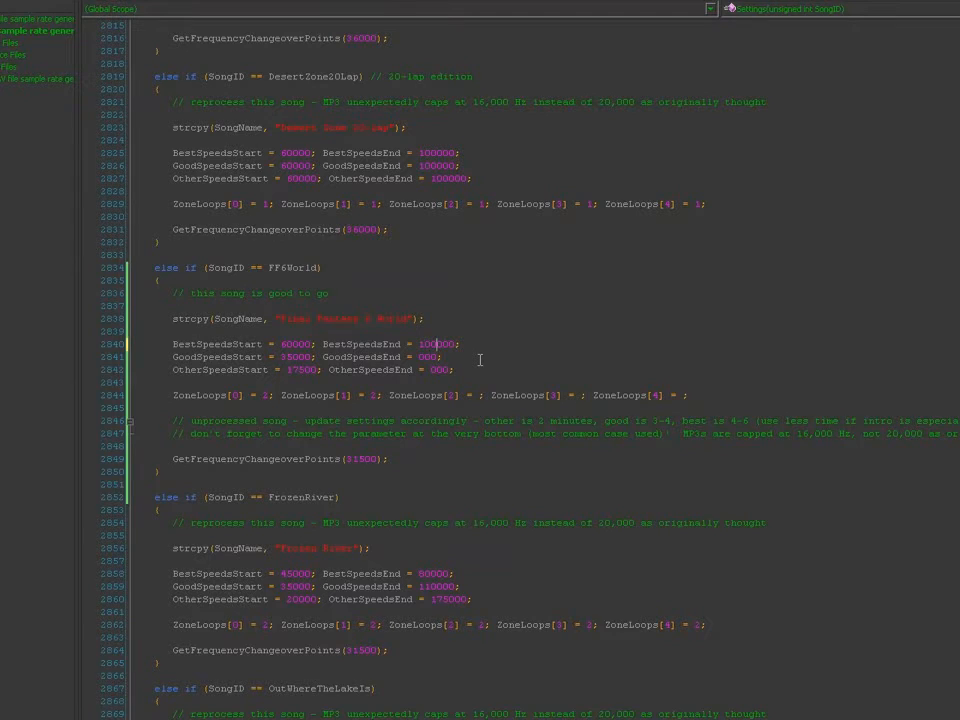
click(418, 357)
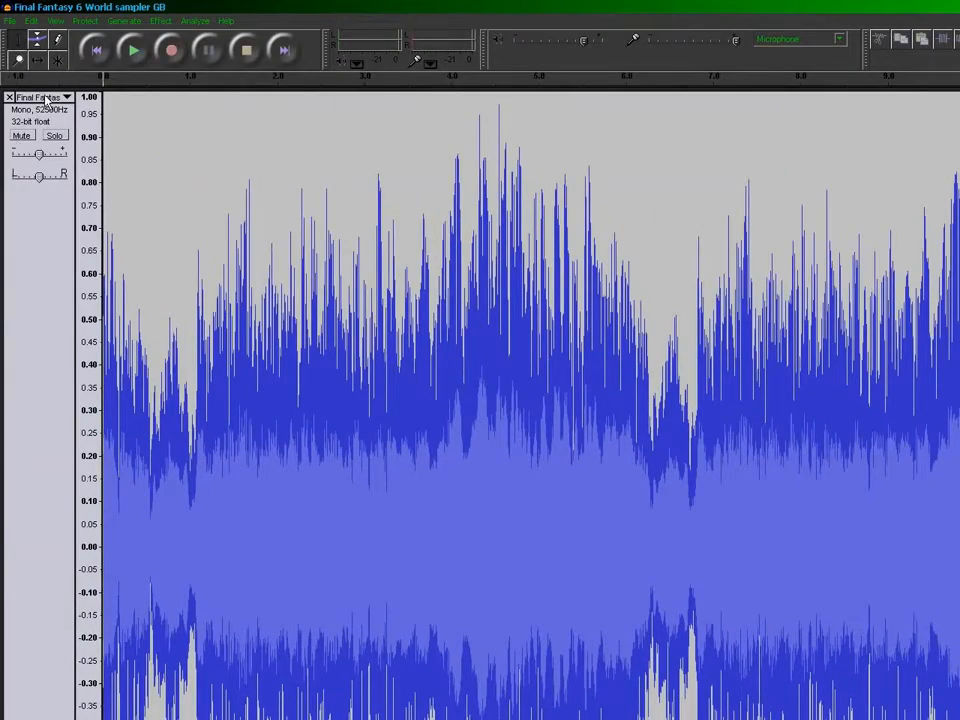
- Back in Audacity's sampler window, set the track's sample rate to 55000 Hz and play it from the start
click(45, 101)
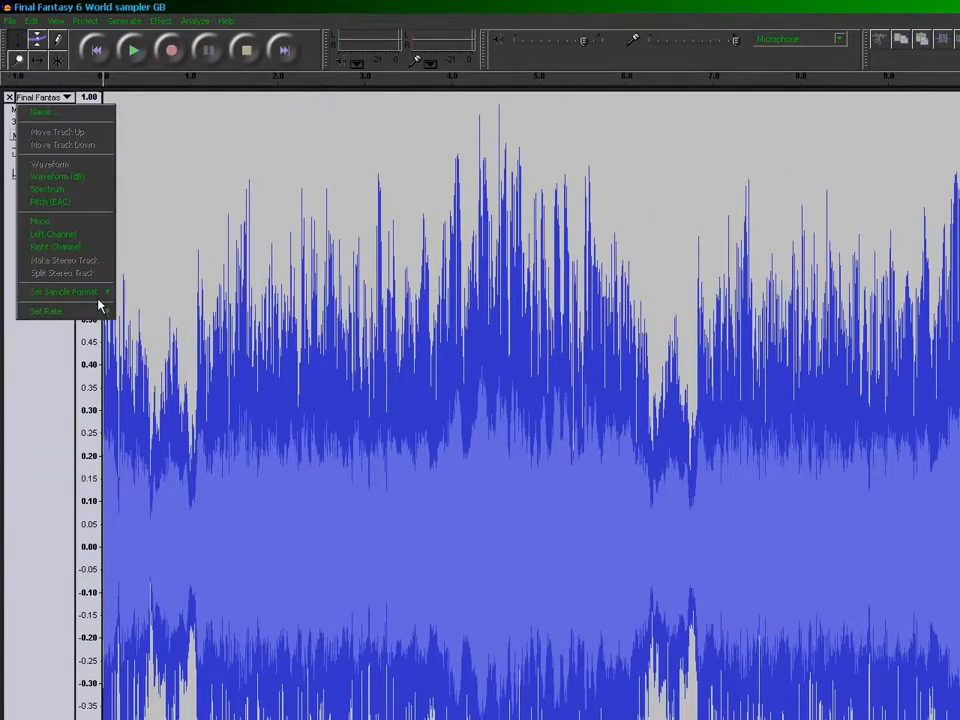
mouse_move(100, 311)
click(140, 396)
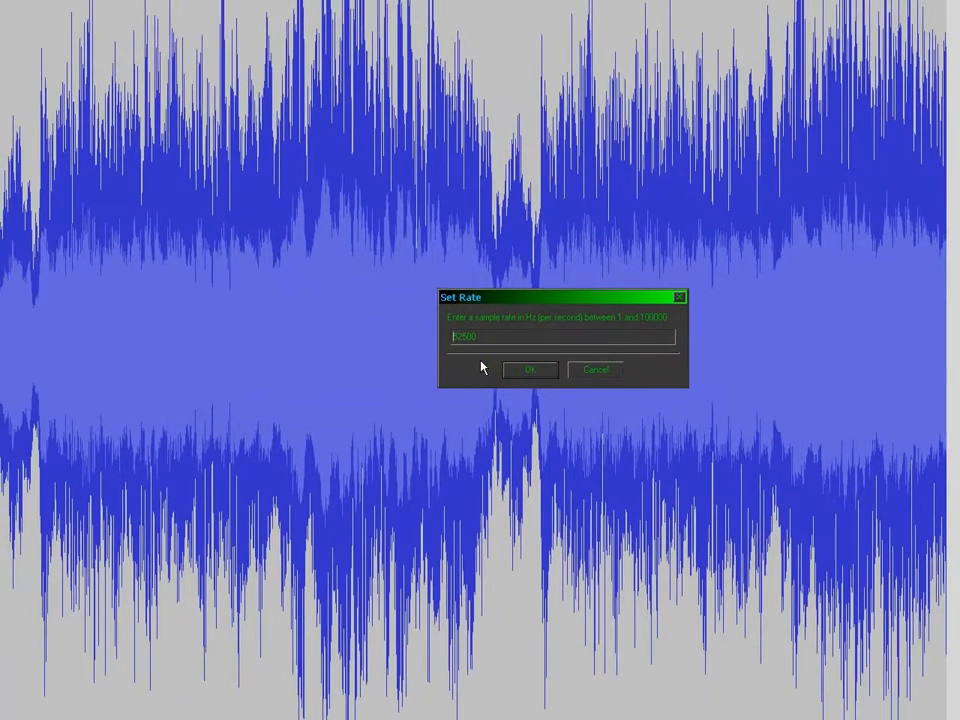
key(Return)
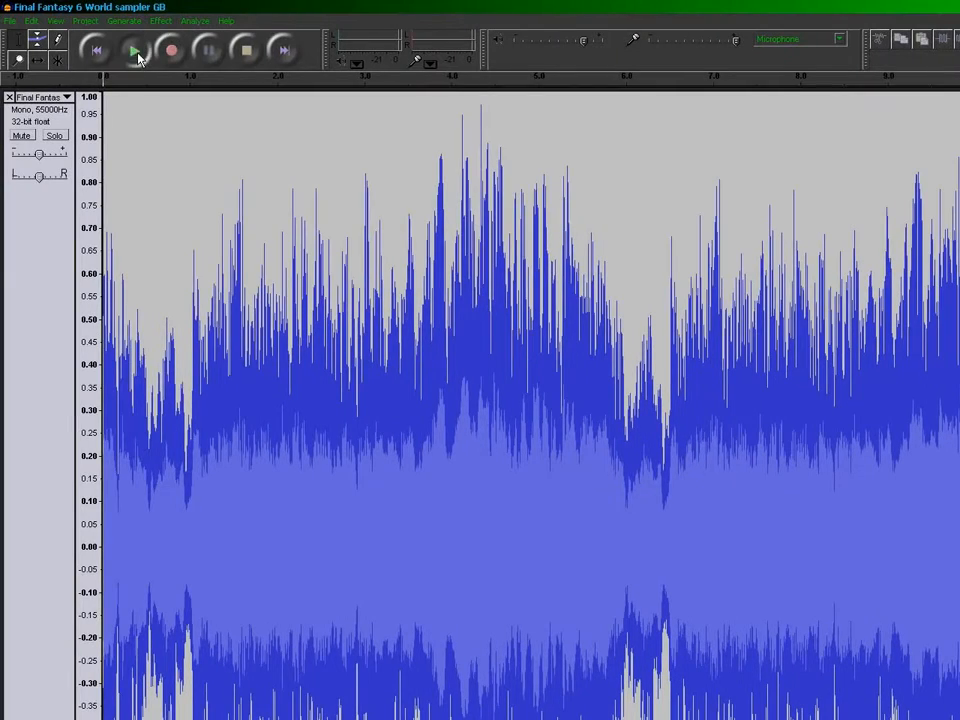
click(139, 58)
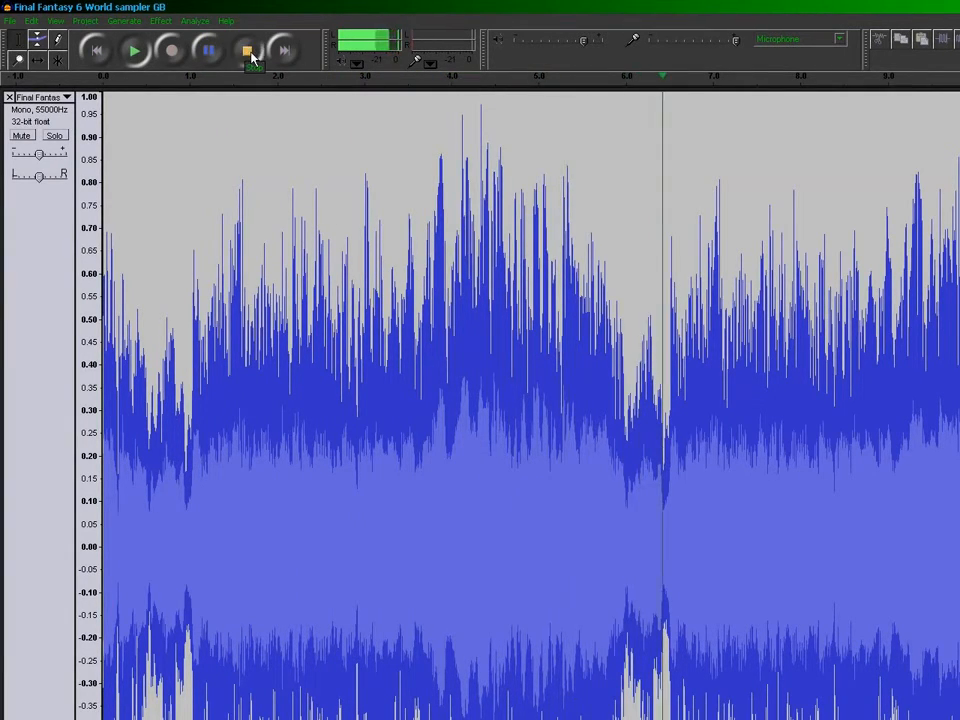
- Stop the current playback, set the sampler track's sample rate to 57500 Hz, then audition it from the start and stop
click(250, 55)
click(42, 97)
mouse_move(70, 311)
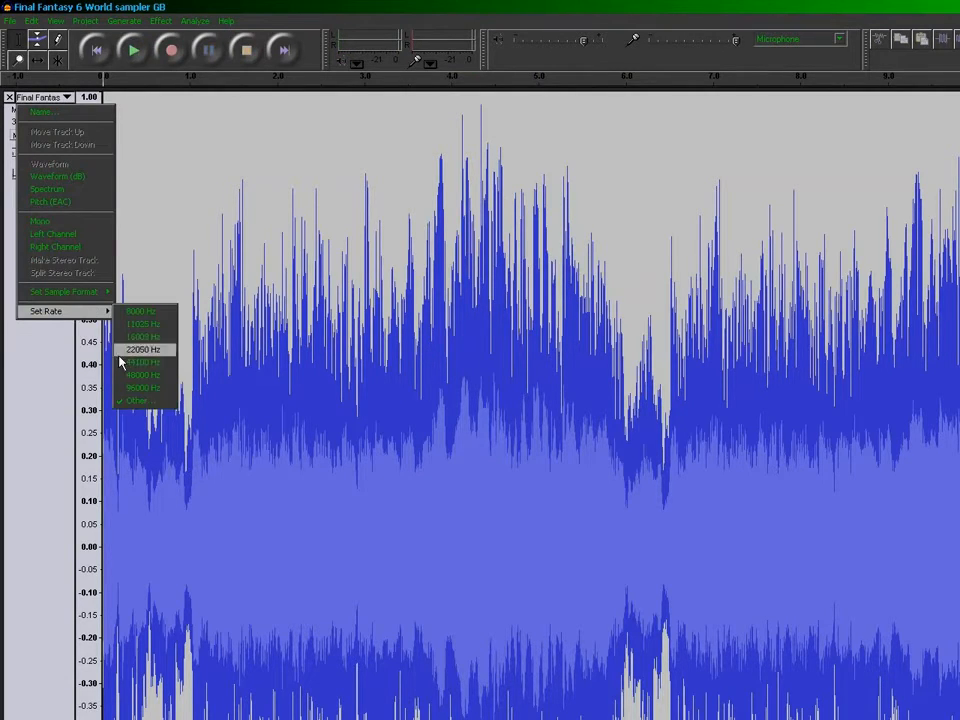
click(135, 400)
text(5000)
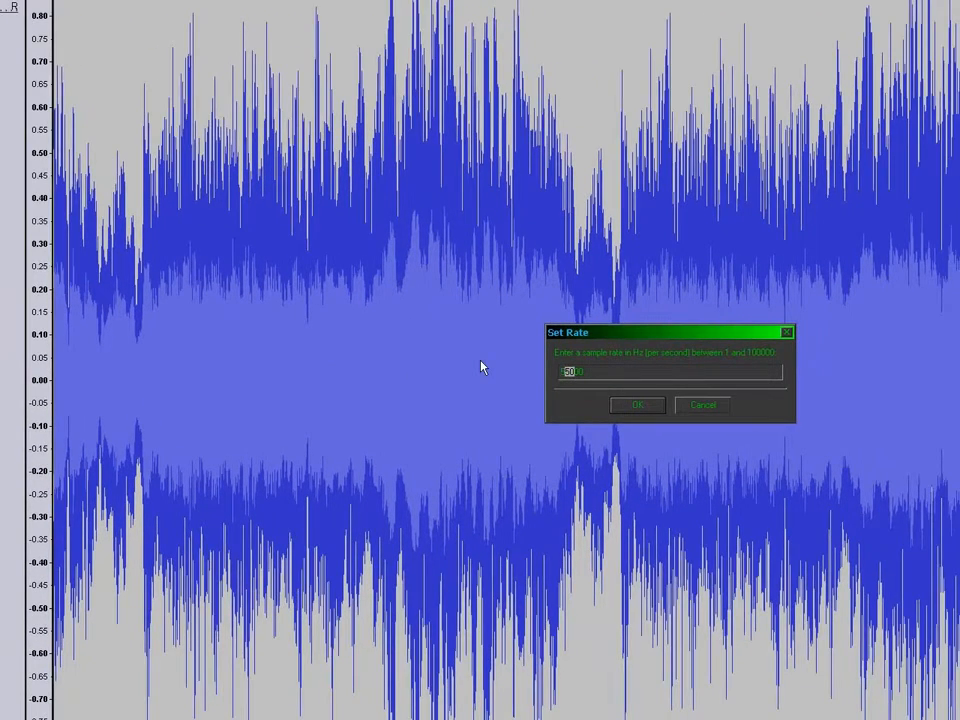
text(75)
key(Return)
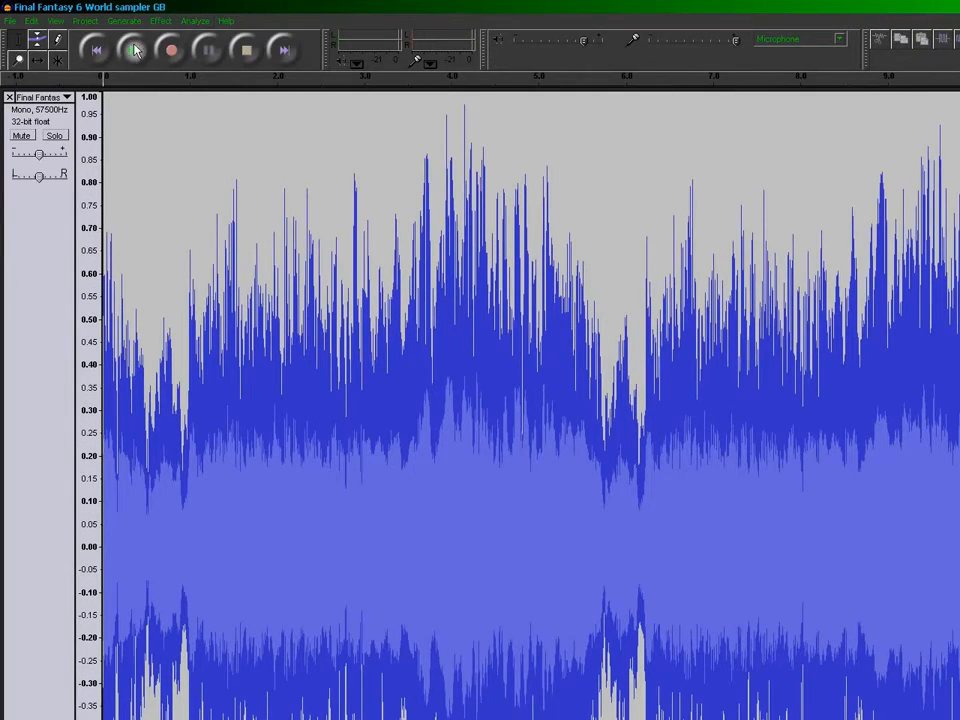
click(135, 50)
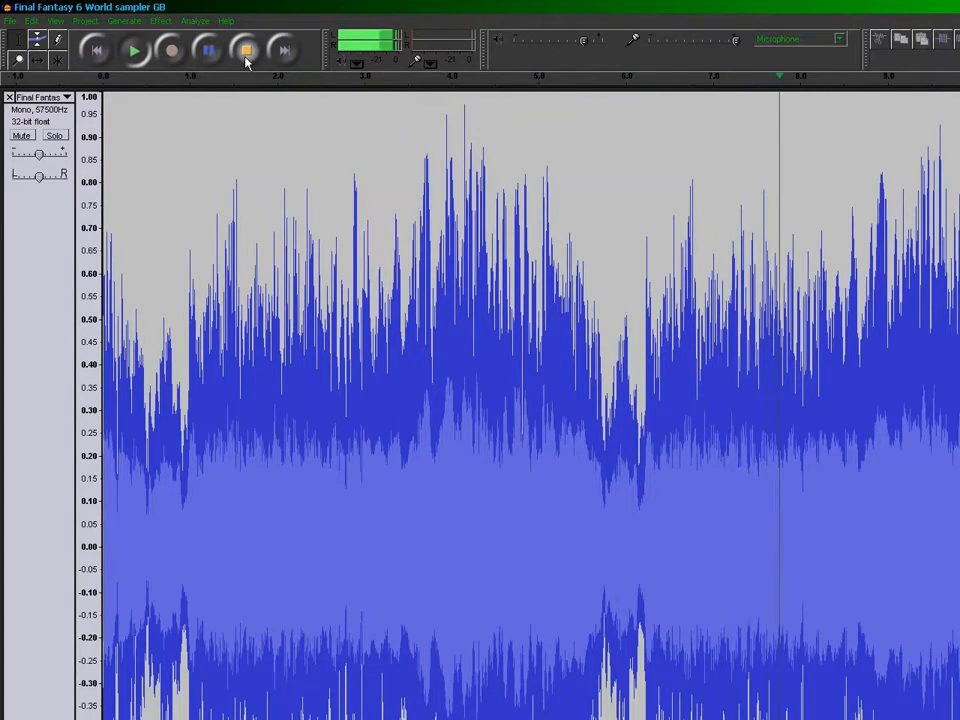
click(246, 58)
- Raise the sampler track's sample rate to 60000 Hz, audition it from the start and stop playback
click(50, 98)
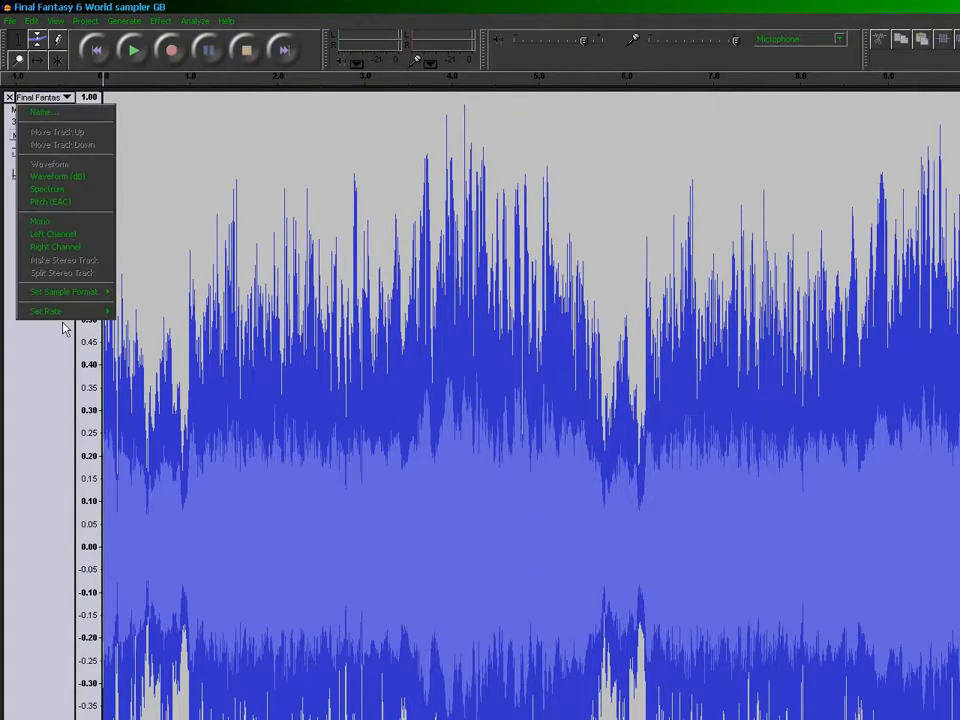
mouse_move(75, 314)
click(135, 389)
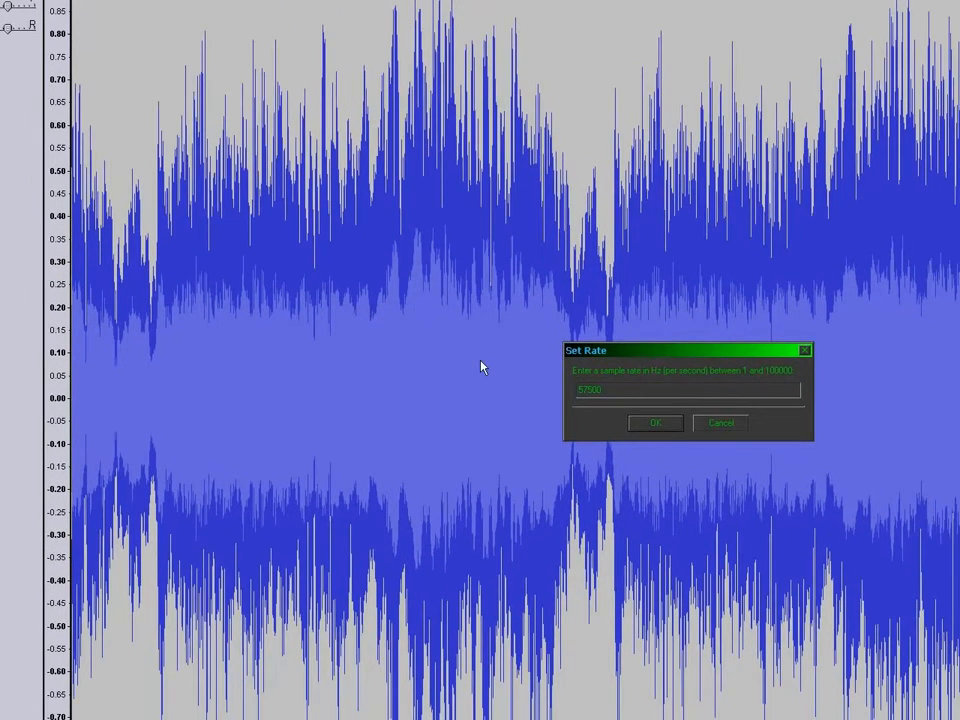
text(60000)
key(Return)
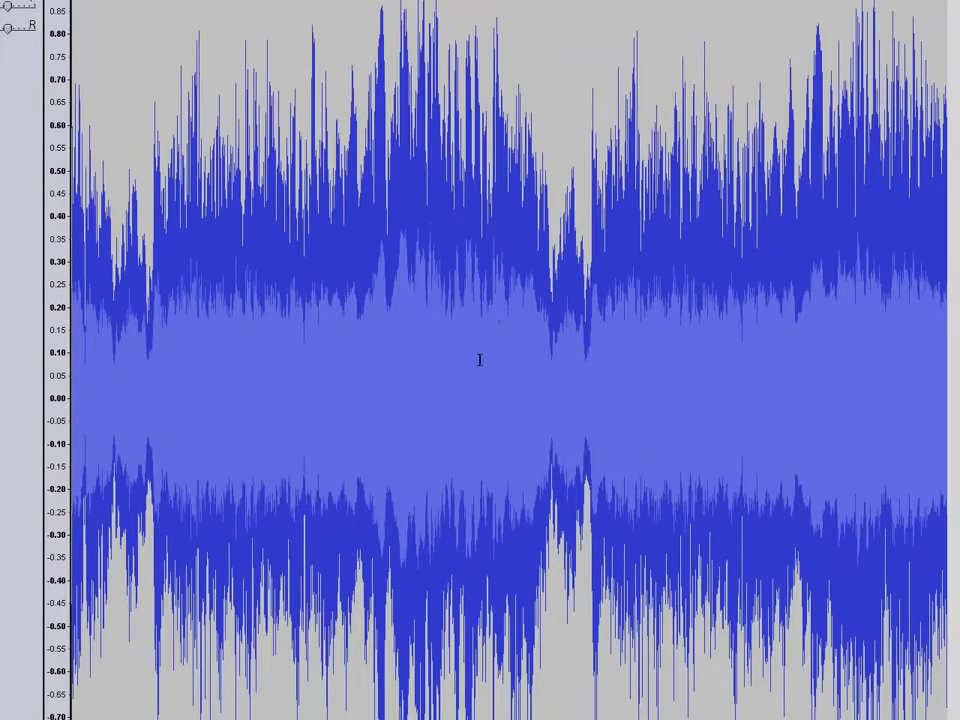
click(126, 58)
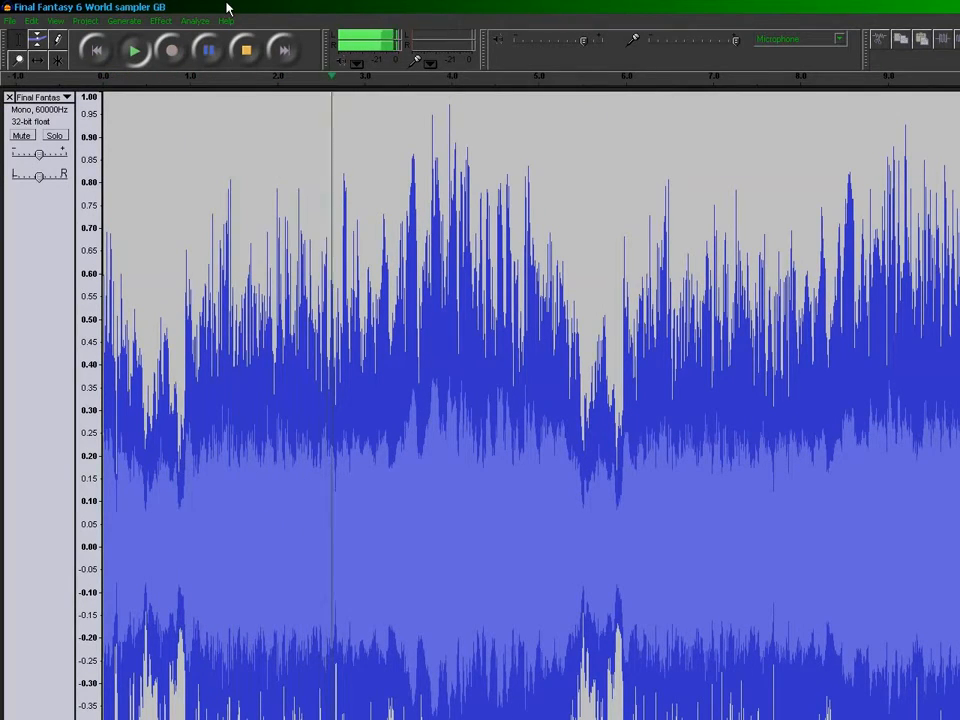
click(248, 50)
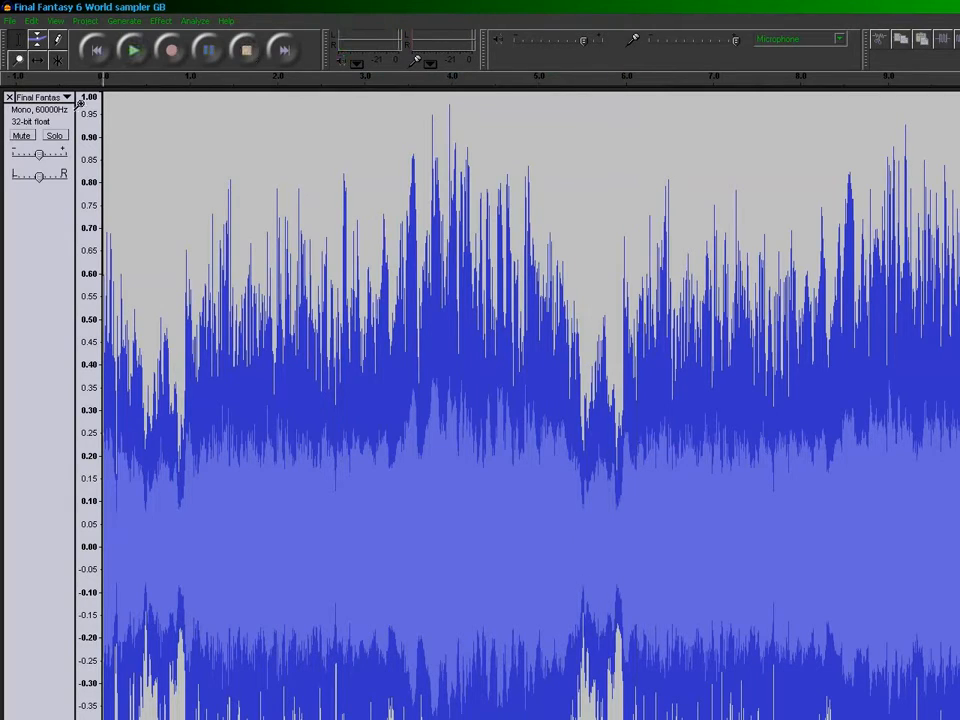
- Raise the sampler track's sample rate to 62500 Hz, audition it from the start and stop playback
click(66, 98)
mouse_move(64, 311)
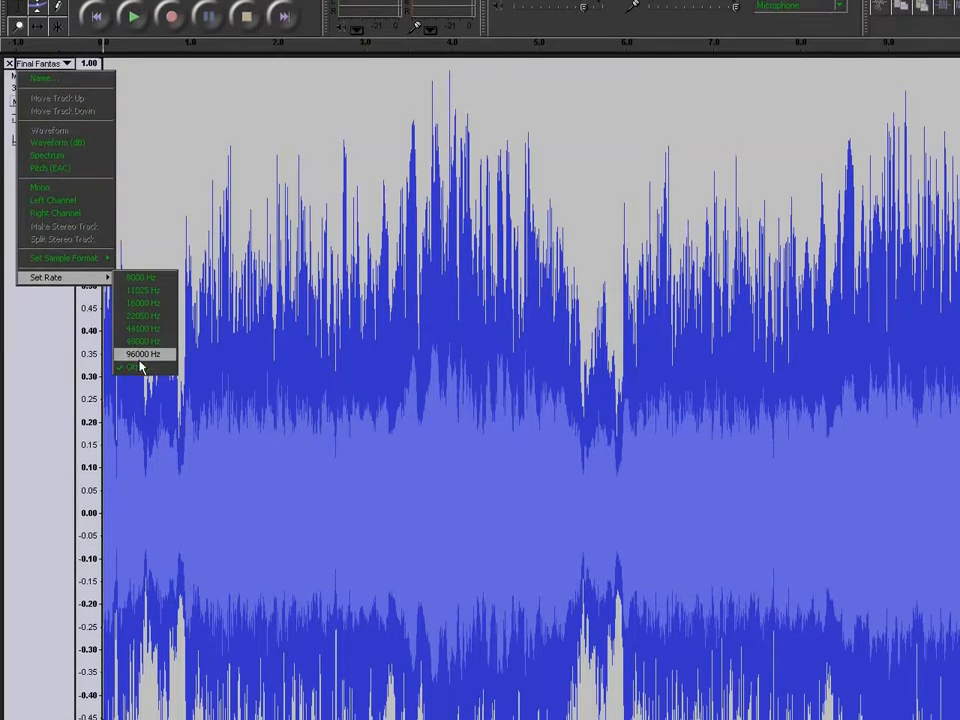
click(141, 388)
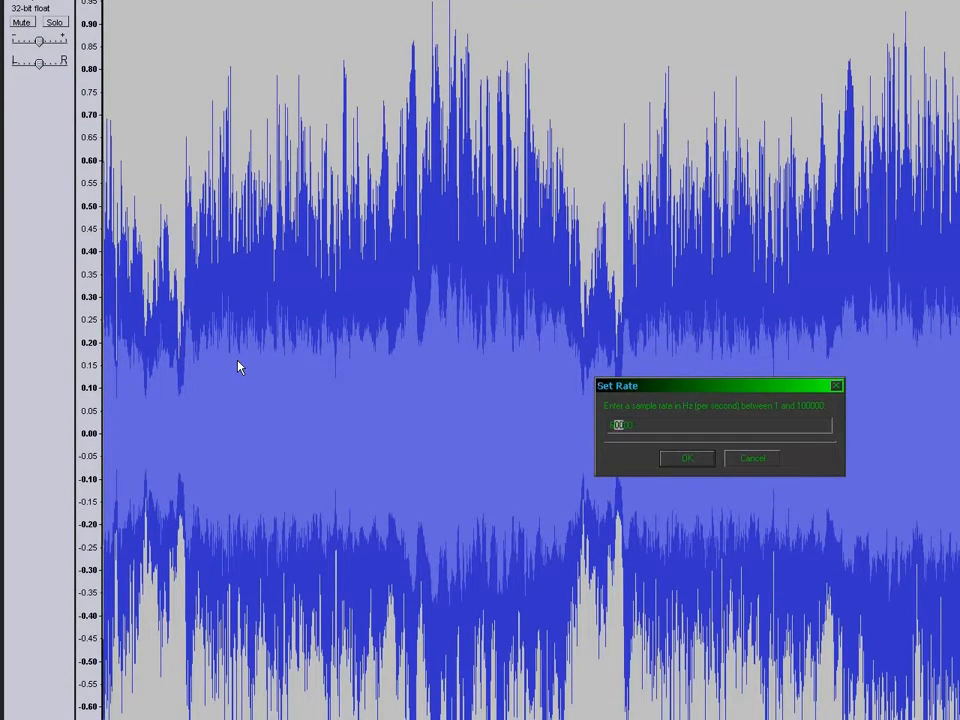
key(Return)
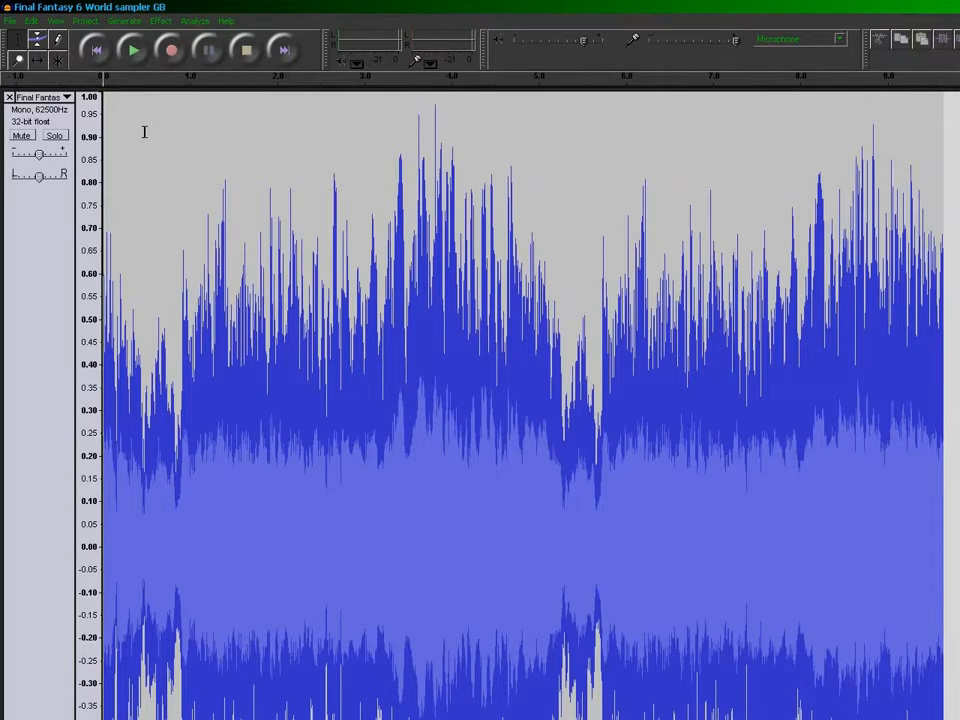
click(132, 57)
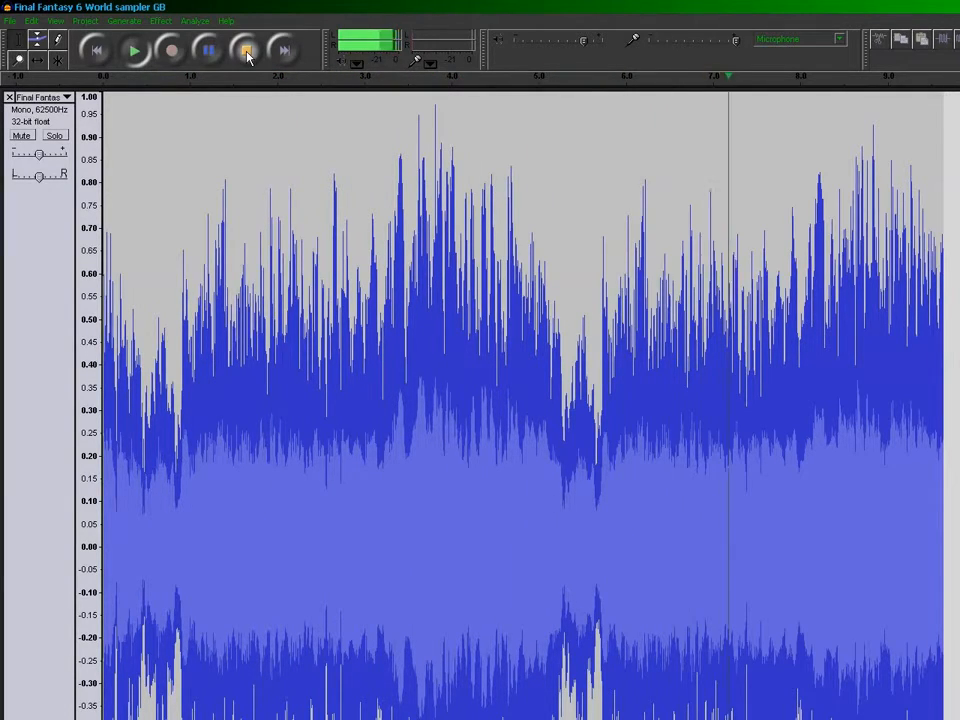
click(248, 52)
- Raise the sampler track's sample rate to 65000 Hz, audition it from the start and stop playback
click(60, 98)
mouse_move(76, 310)
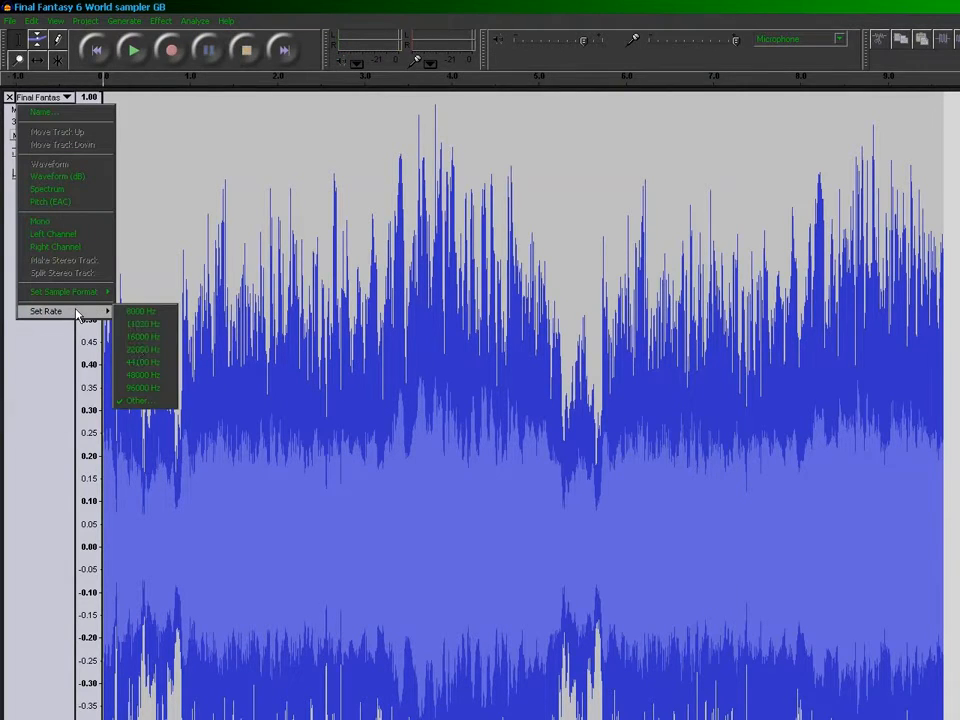
click(140, 396)
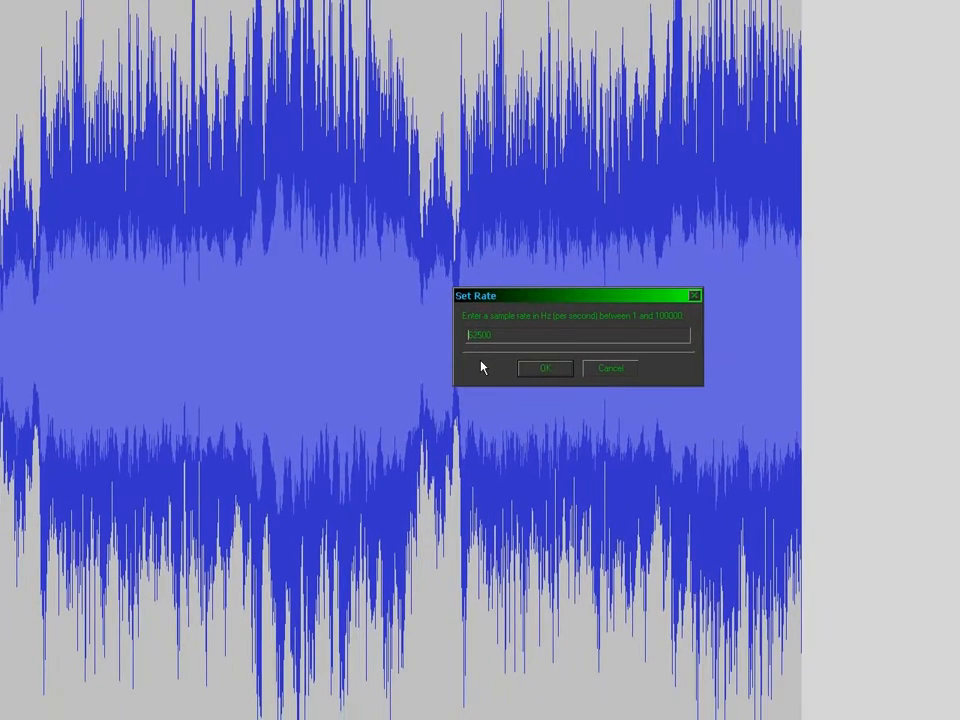
key(shift+Right)
key(shift+Right)
text(50)
key(Return)
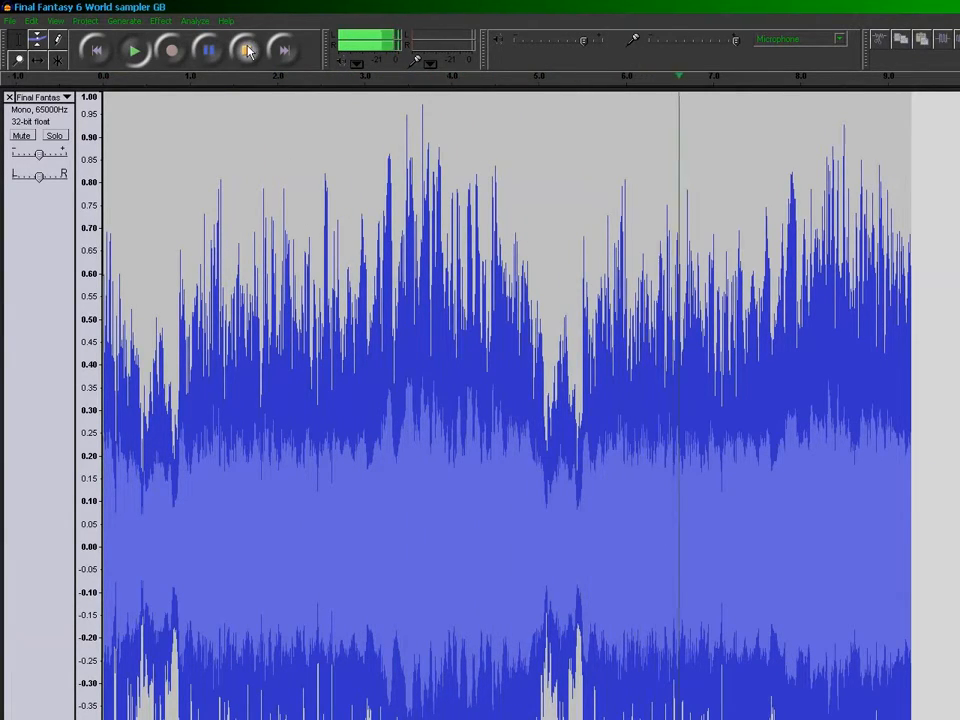
click(248, 52)
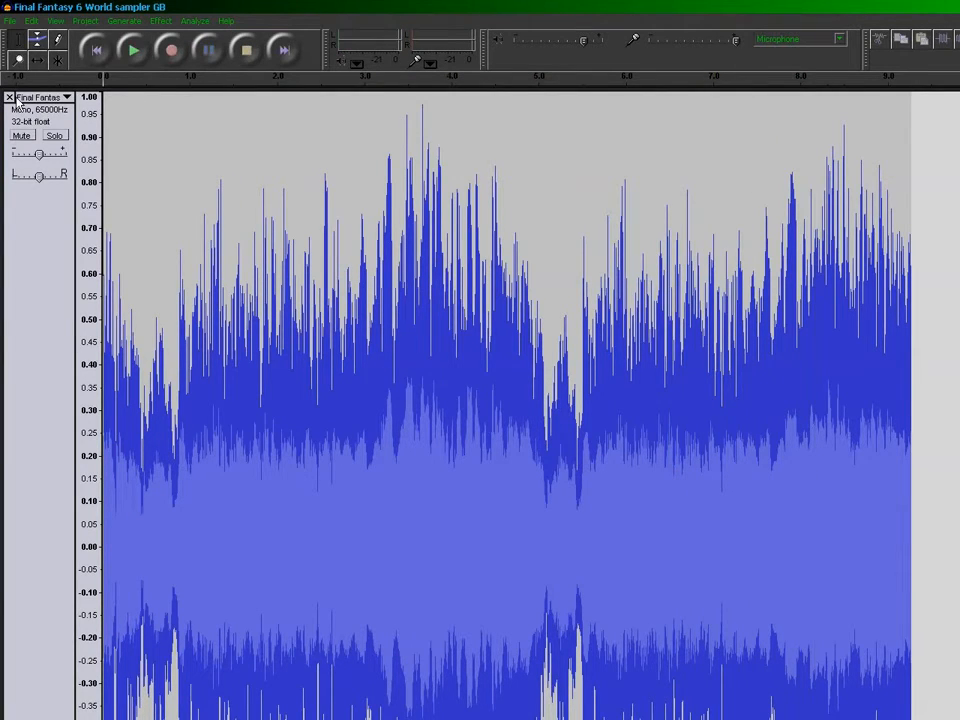
- Raise the sampler track's sample rate to 70000 Hz, audition it from the start and stop playback
click(42, 97)
mouse_move(104, 314)
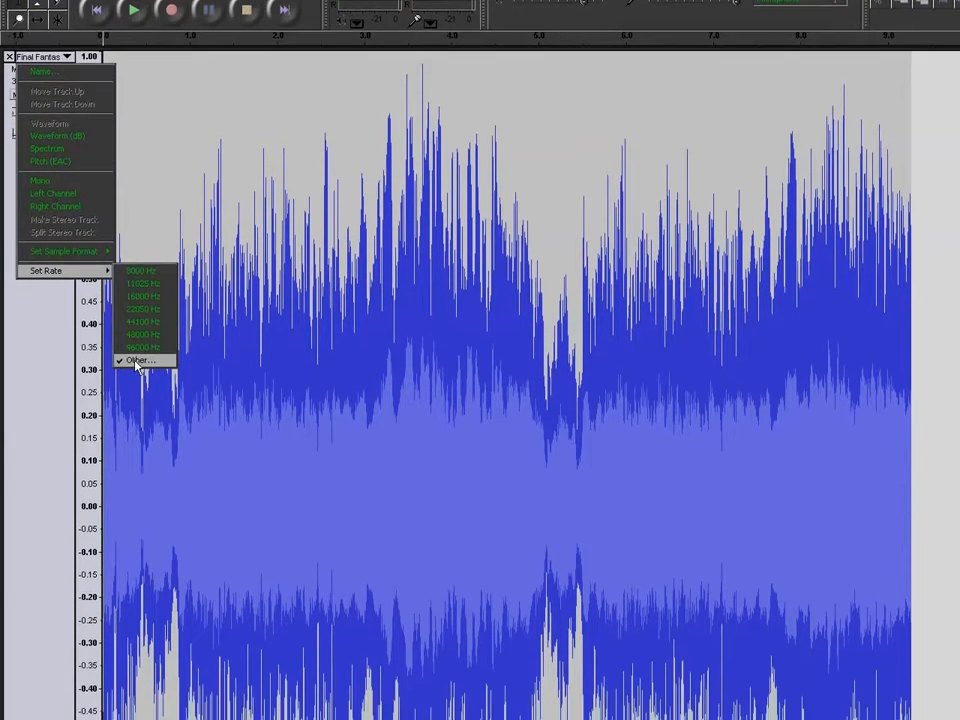
click(135, 398)
key(shift+Right)
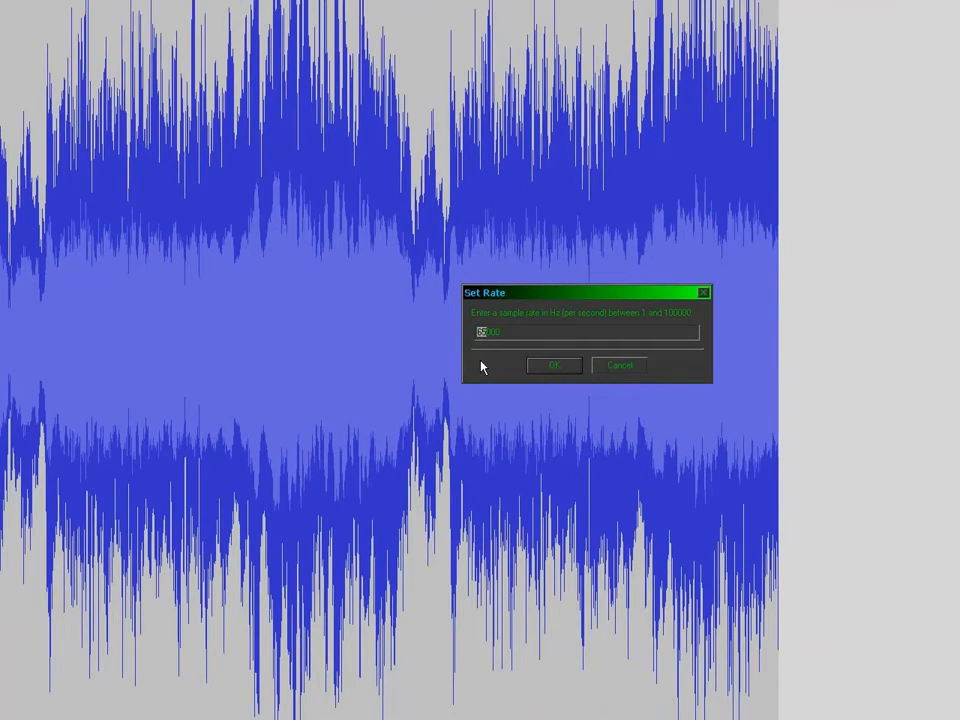
text(70)
key(Return)
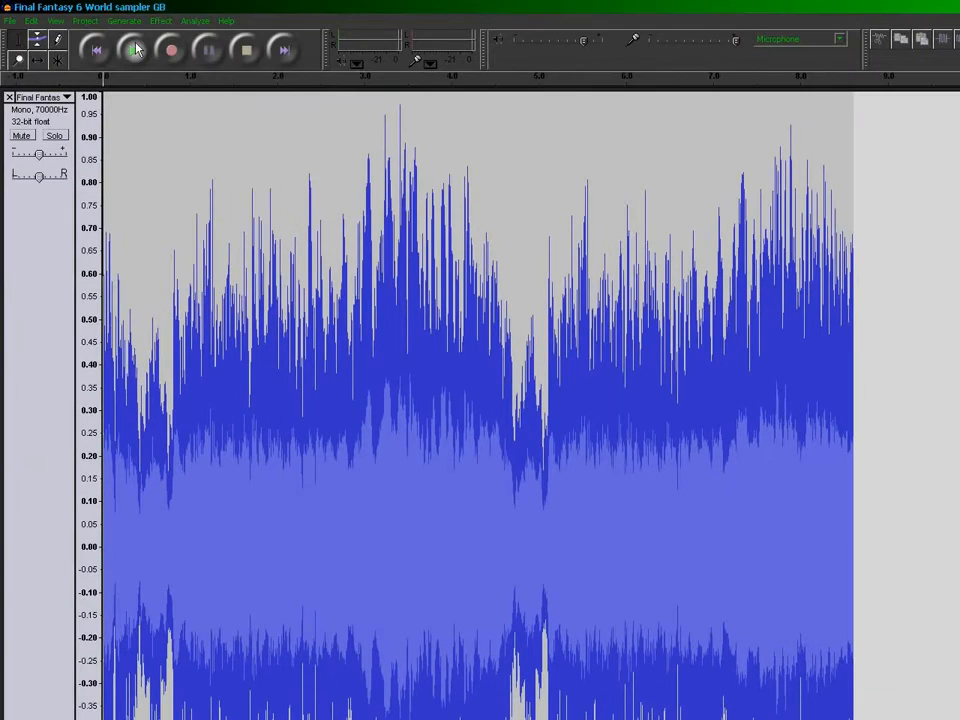
click(135, 50)
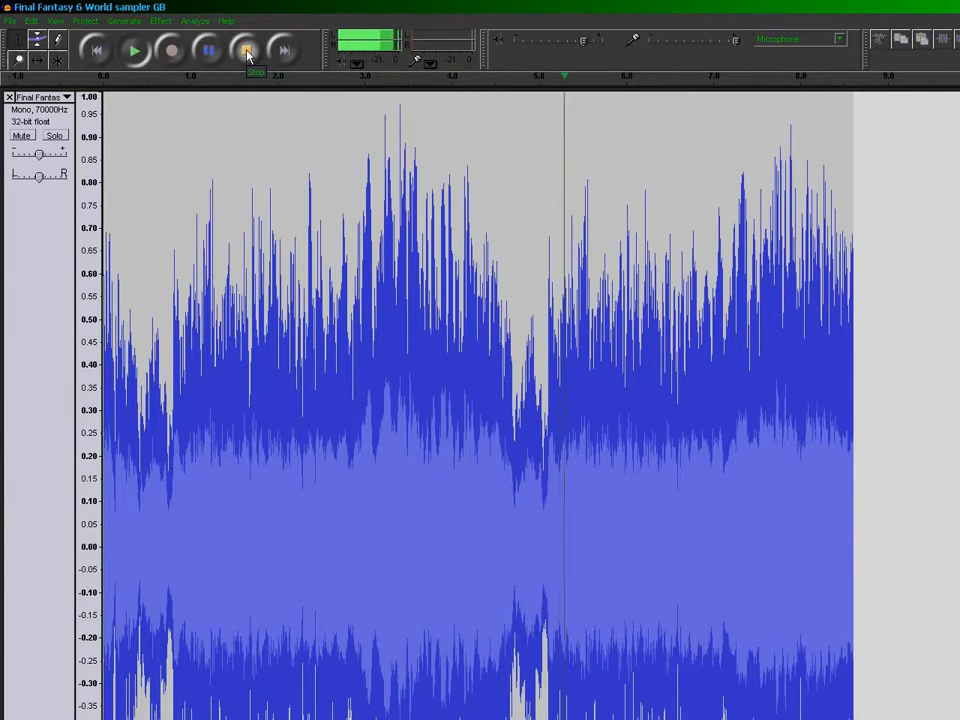
click(248, 51)
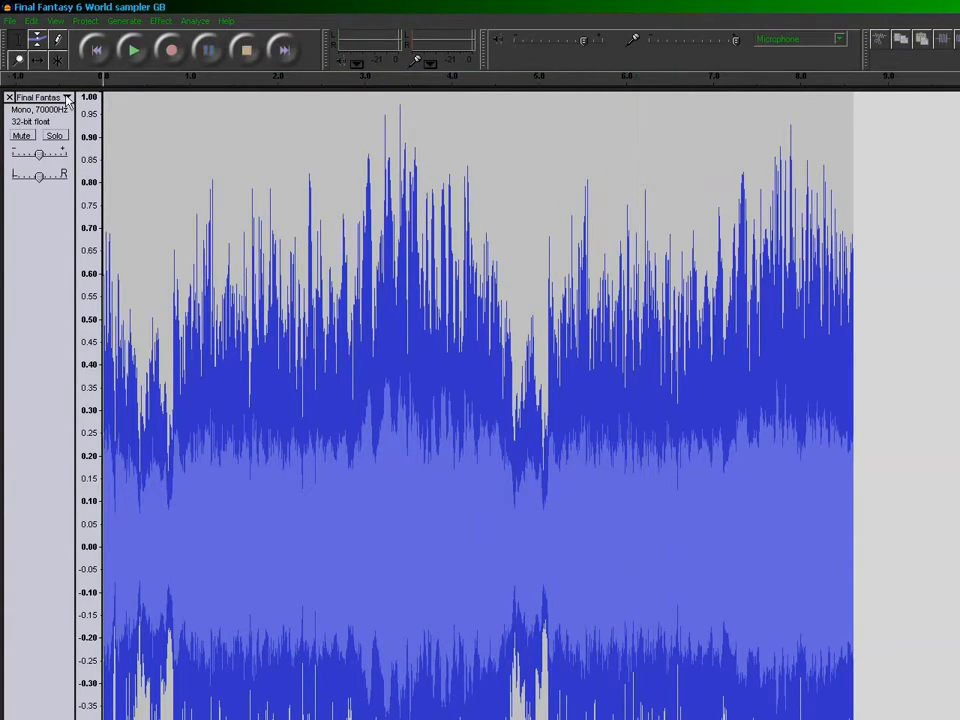
- Raise the sampler track's sample rate to 75000 Hz, audition it from the start and stop playback
click(67, 98)
mouse_move(45, 313)
click(141, 399)
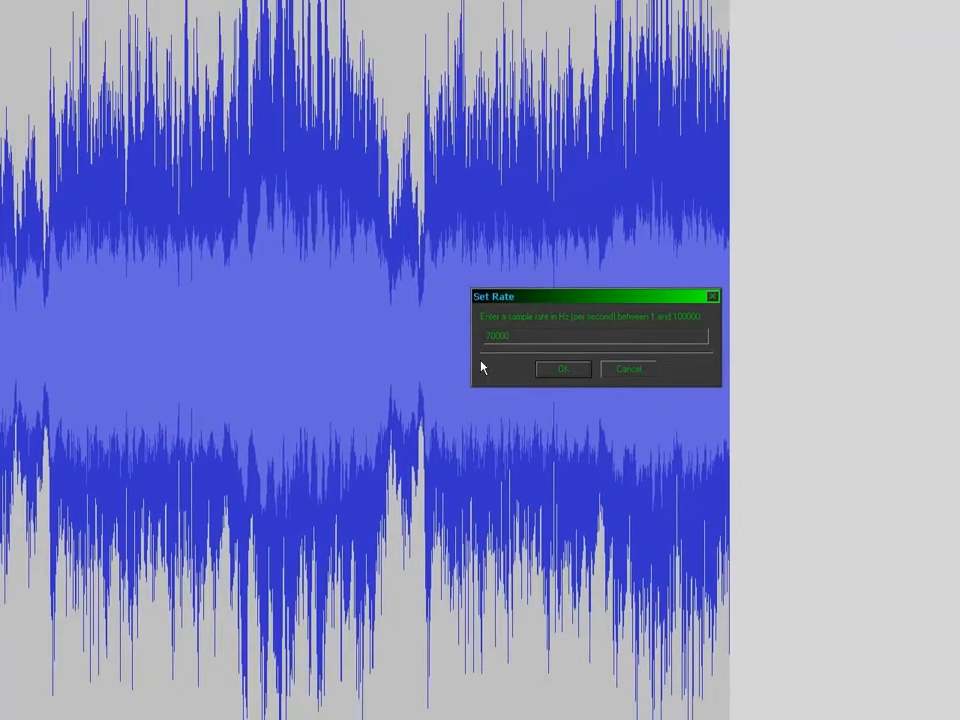
text(5)
key(Return)
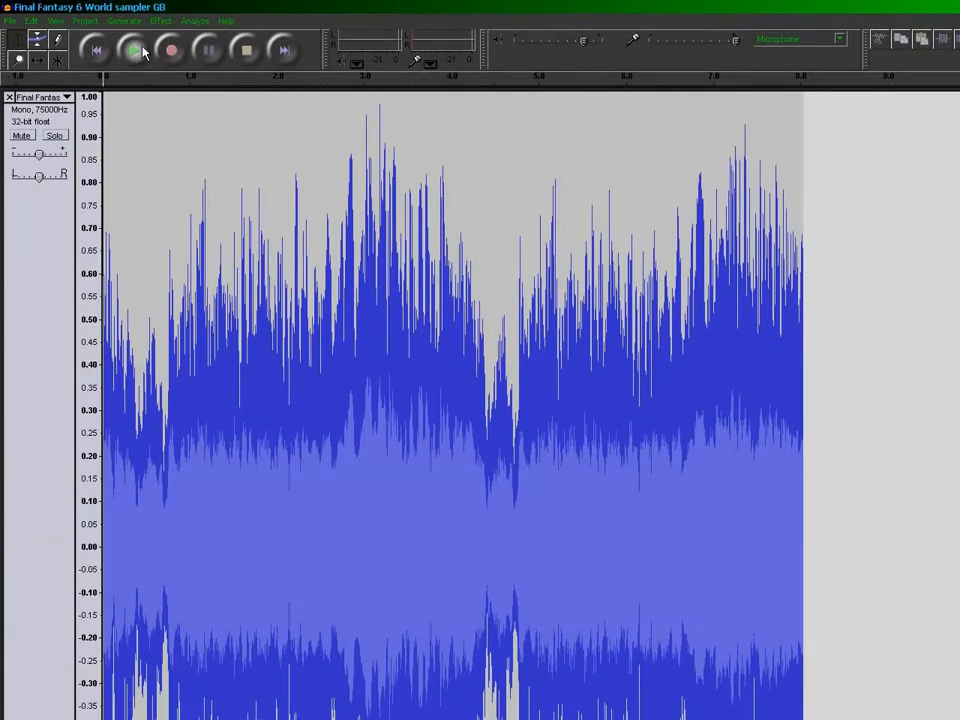
click(135, 51)
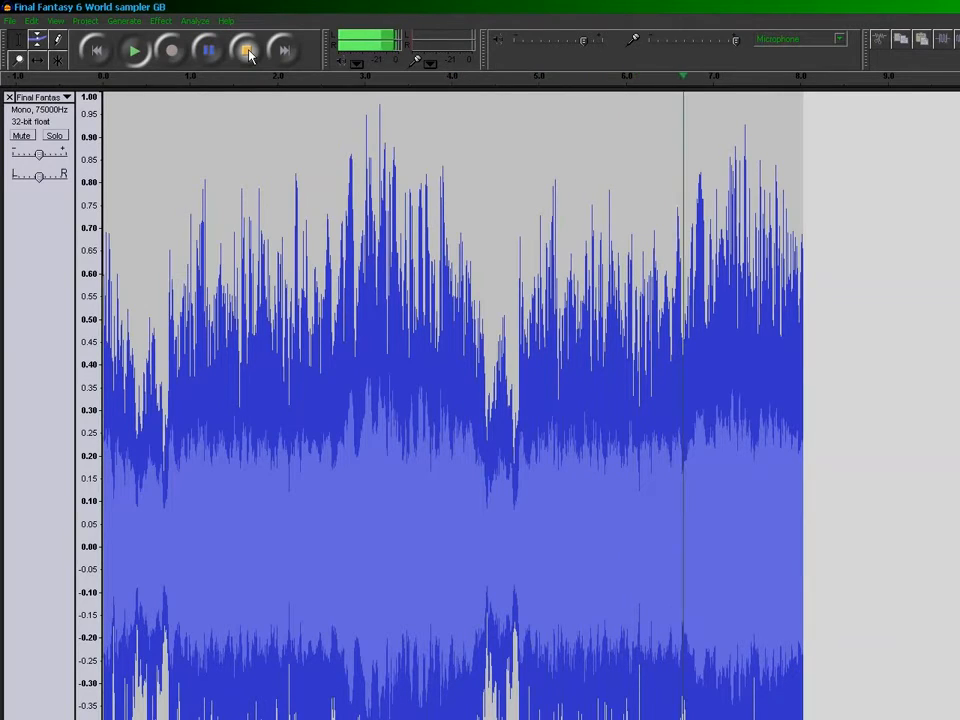
click(248, 51)
- Set the sampler track's sample rate to 80000 Hz and audition it twice from the start, stopping playback at the end
click(42, 97)
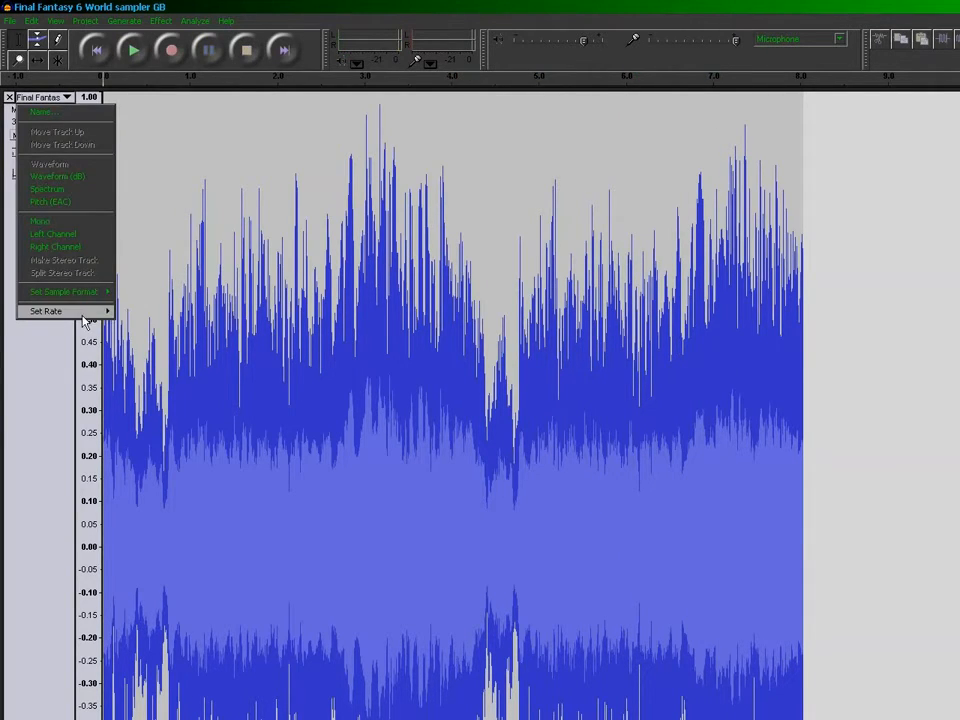
mouse_move(111, 313)
click(150, 389)
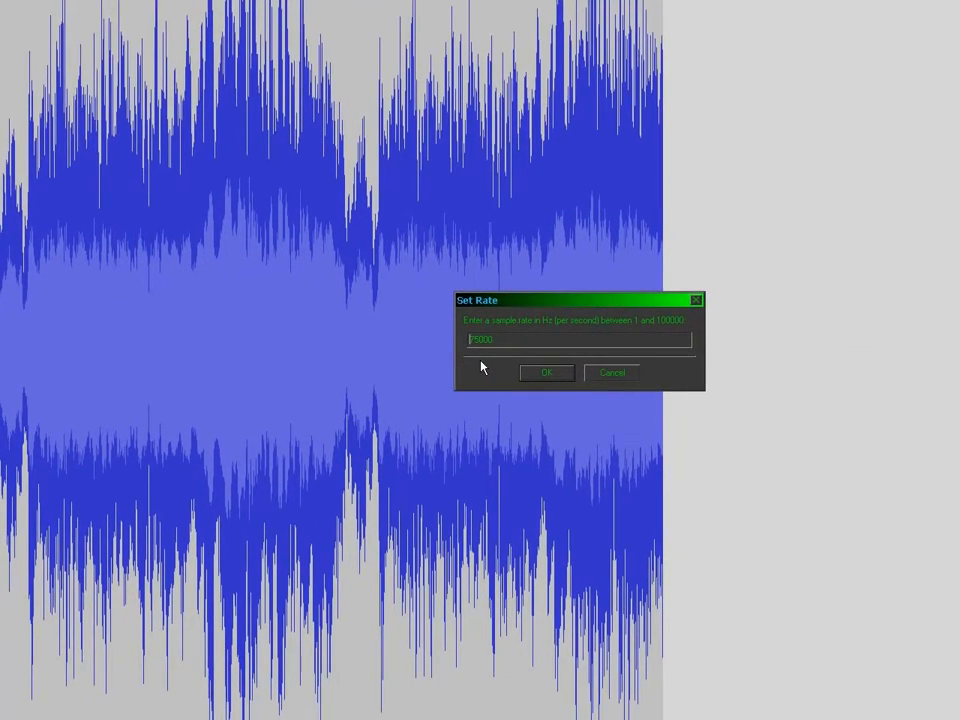
text(80000)
key(Return)
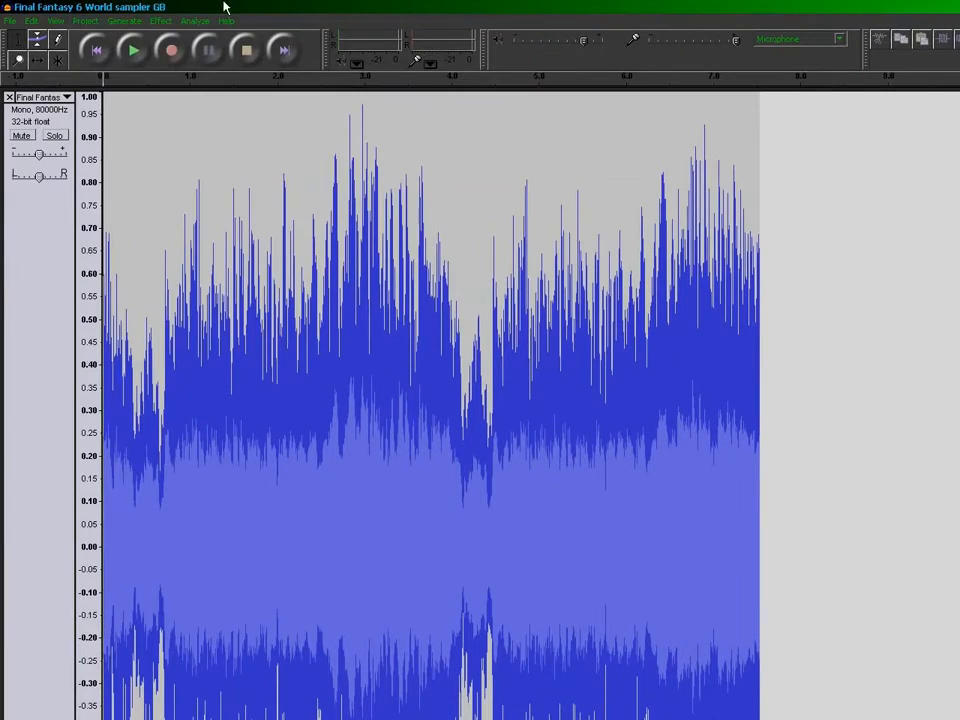
click(134, 52)
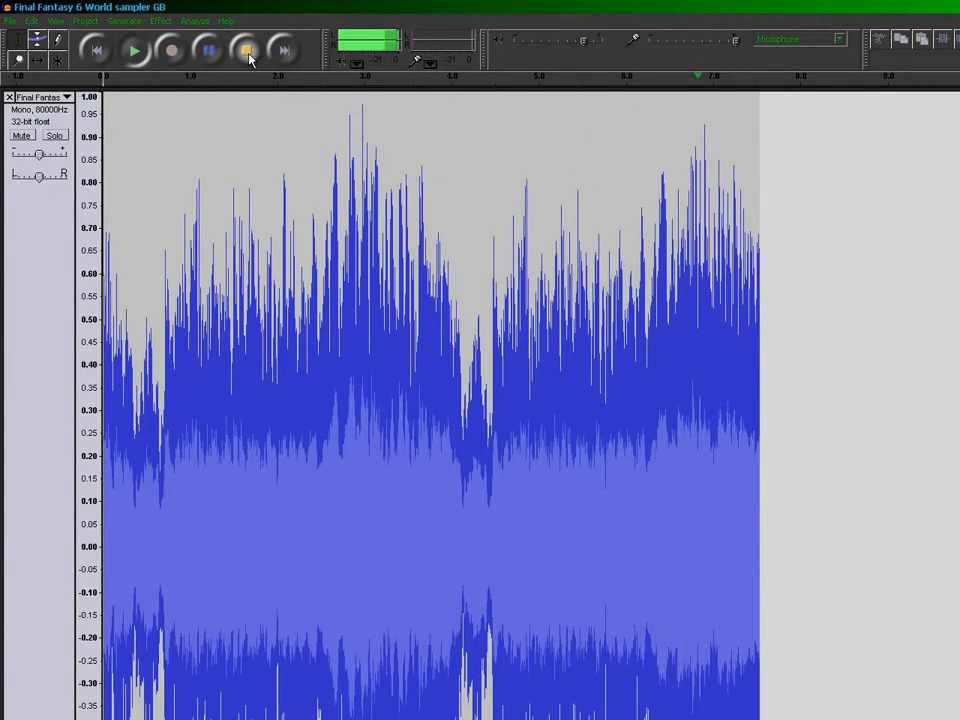
click(131, 50)
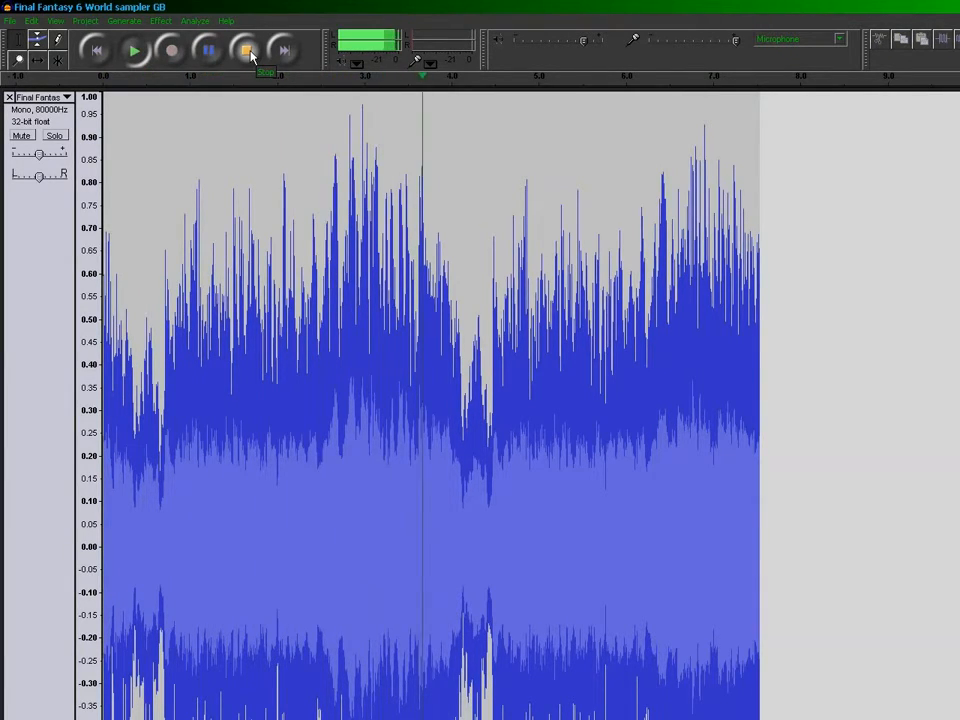
click(251, 56)
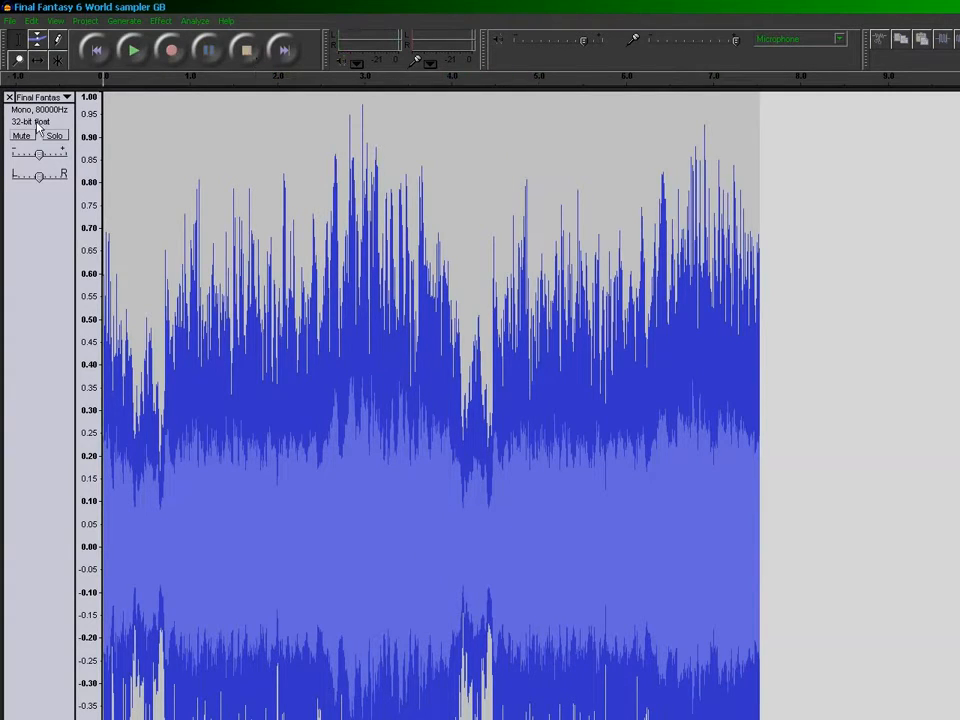
- Raise the sampler track's sample rate to 85000 Hz, audition it from the start and stop playback
click(60, 98)
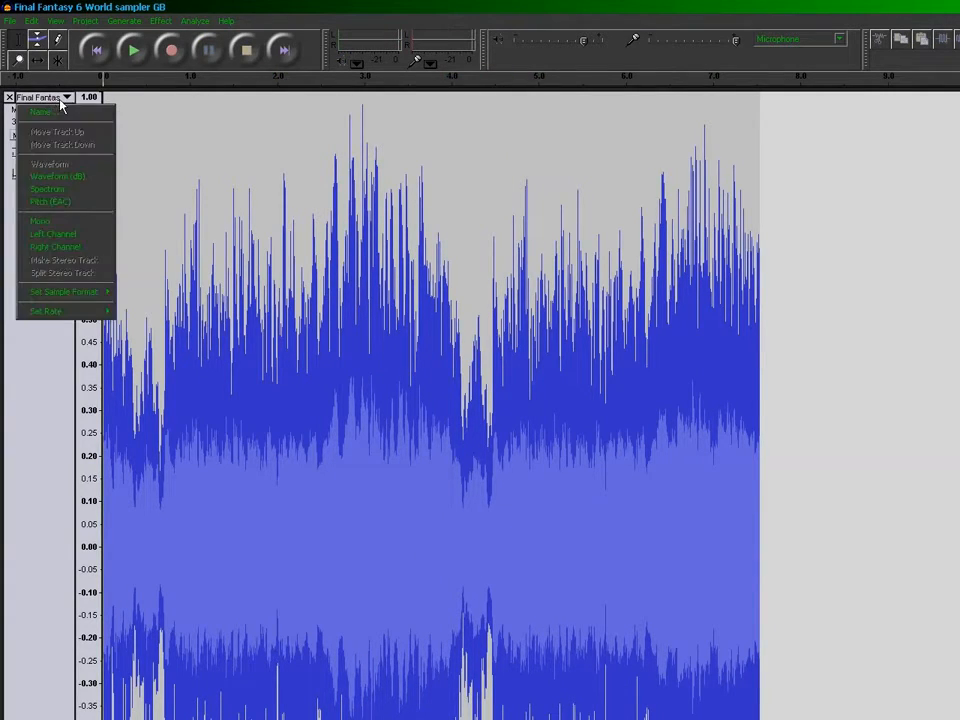
mouse_move(75, 313)
click(146, 391)
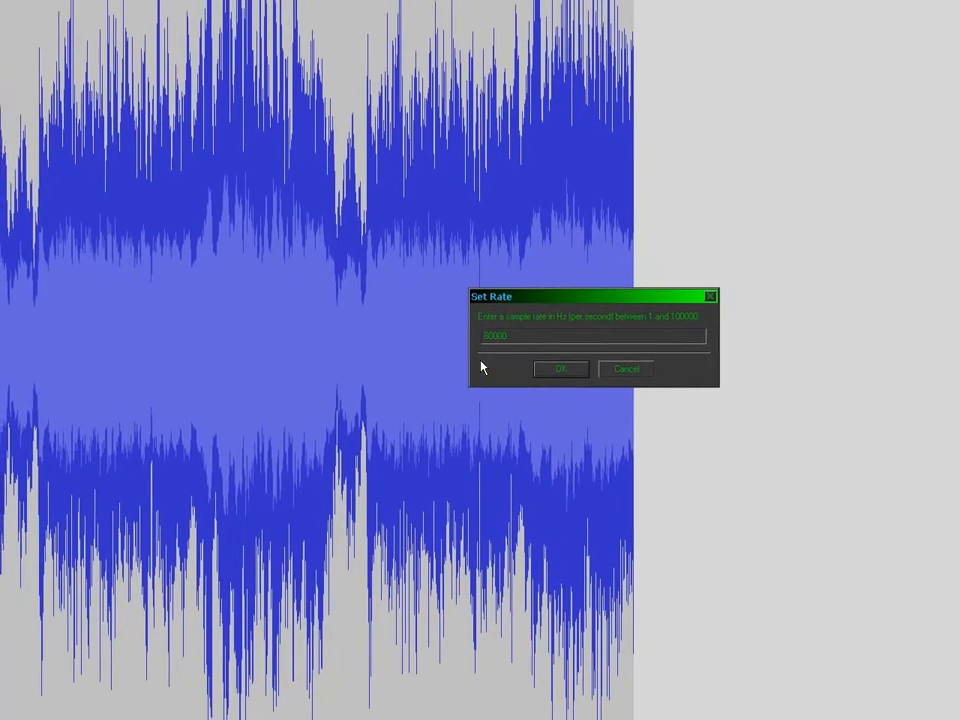
key(Return)
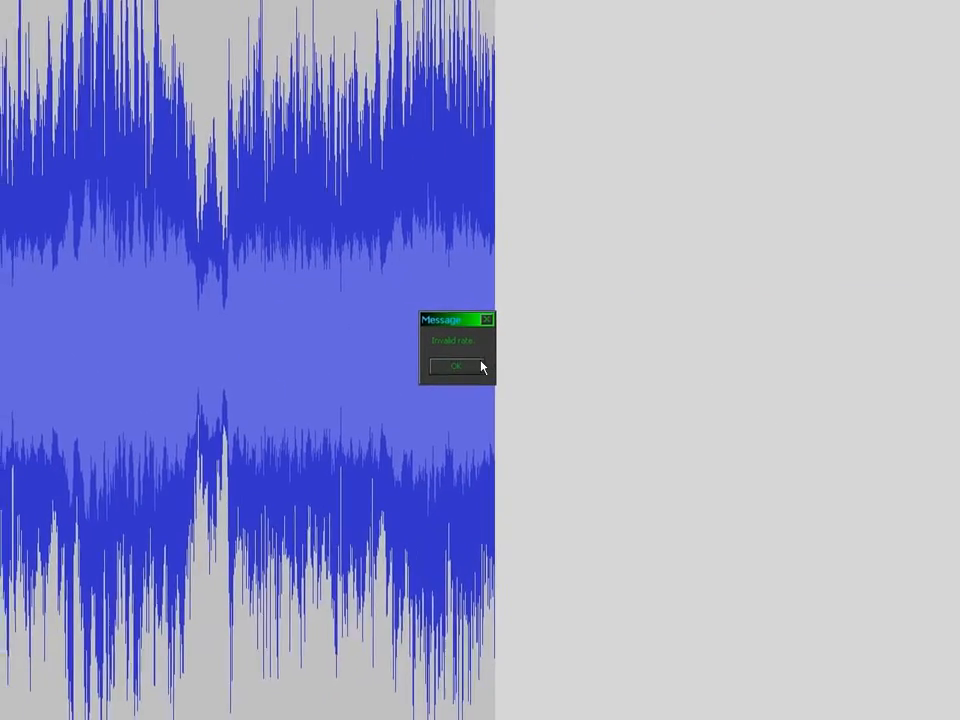
click(592, 359)
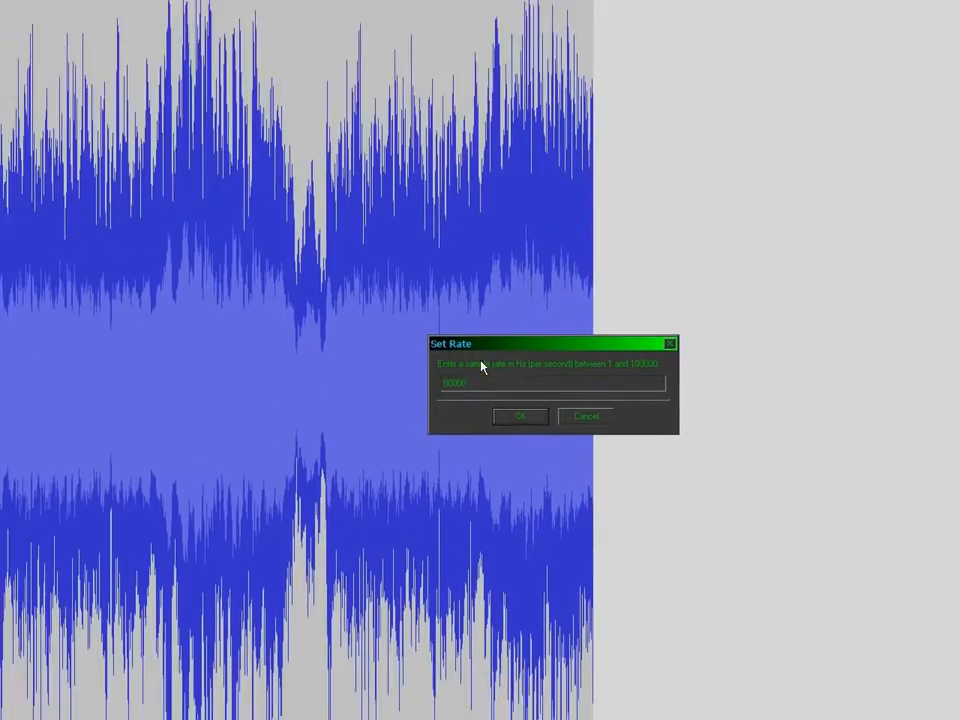
key(Return)
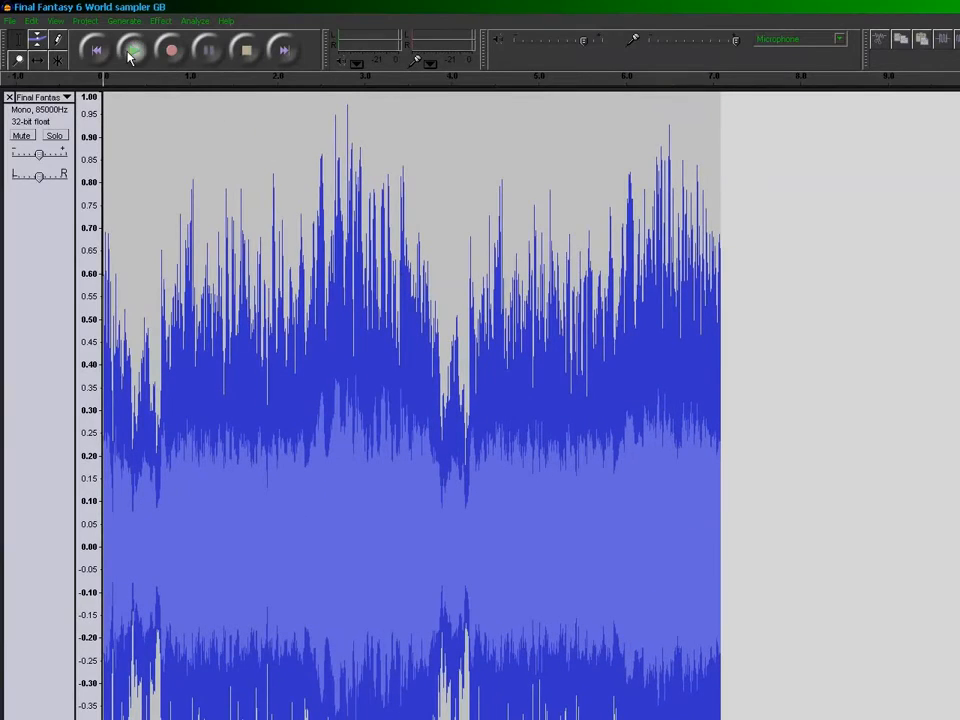
click(128, 52)
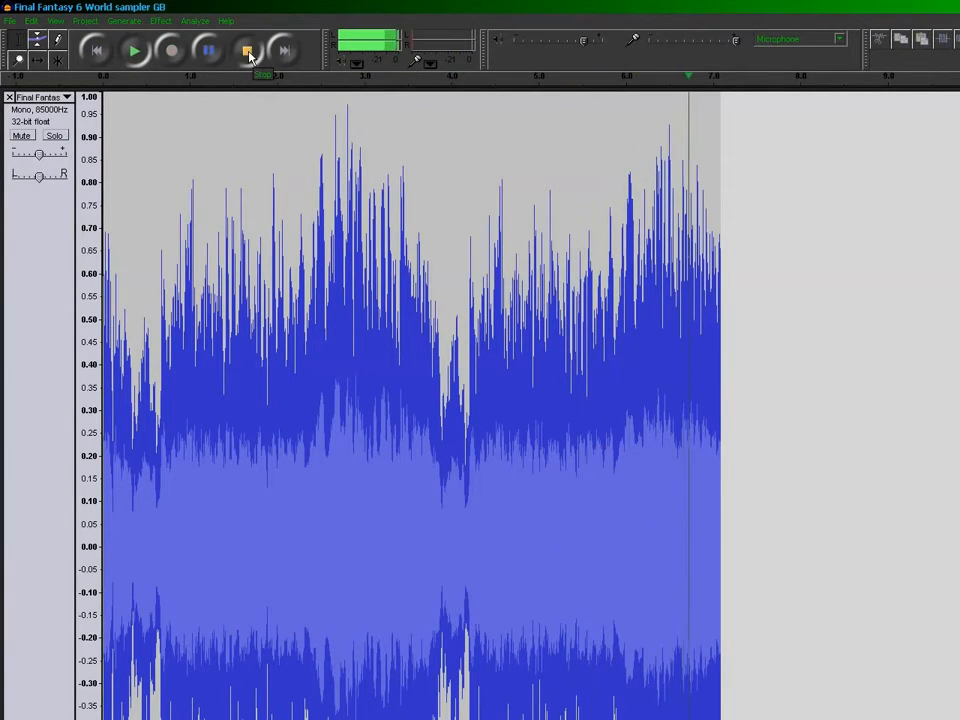
click(246, 48)
- Raise the sampler track's sample rate to 90000 Hz and audition it from the start
click(58, 103)
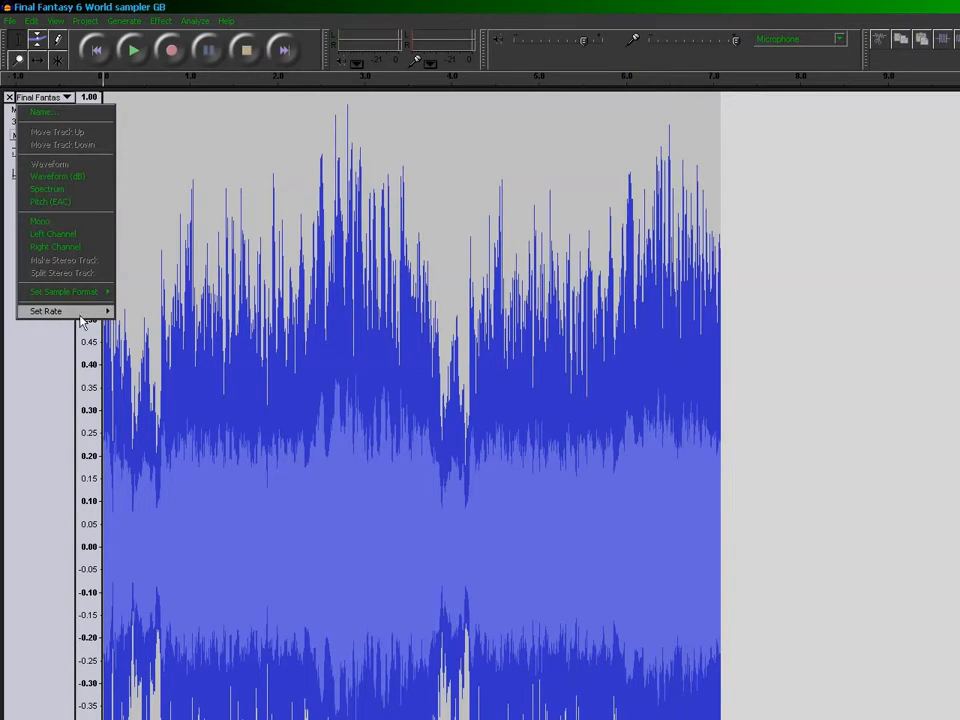
mouse_move(88, 311)
click(140, 357)
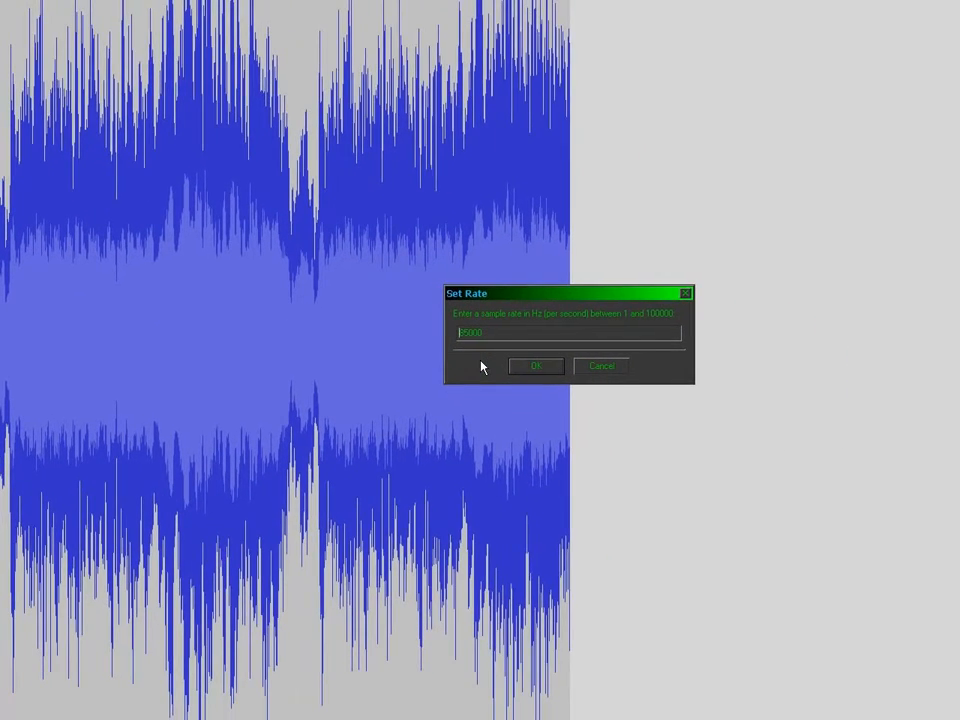
key(Return)
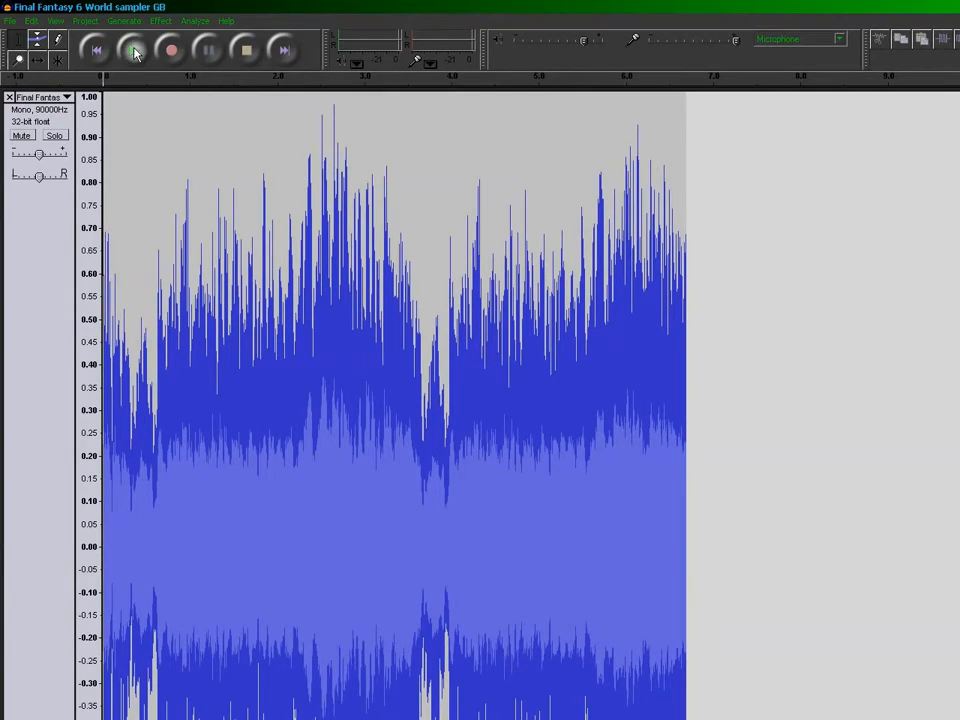
click(135, 52)
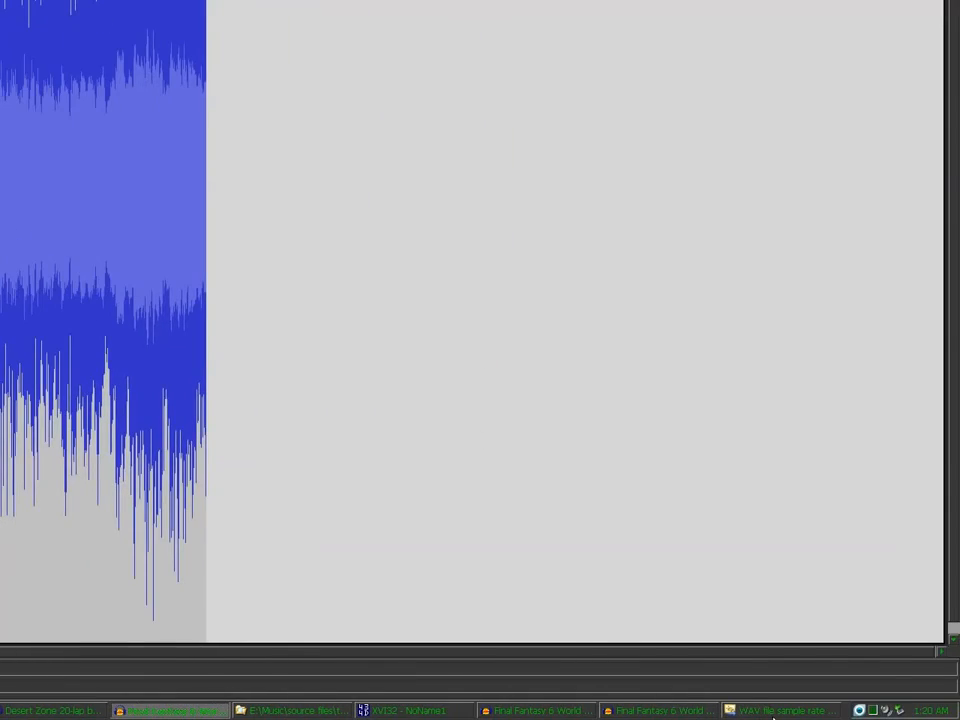
- In the sample rate generator code, set FF6World's GoodSpeedsEnd to 180000 and OtherSpeedsEnd to 300000
click(780, 711)
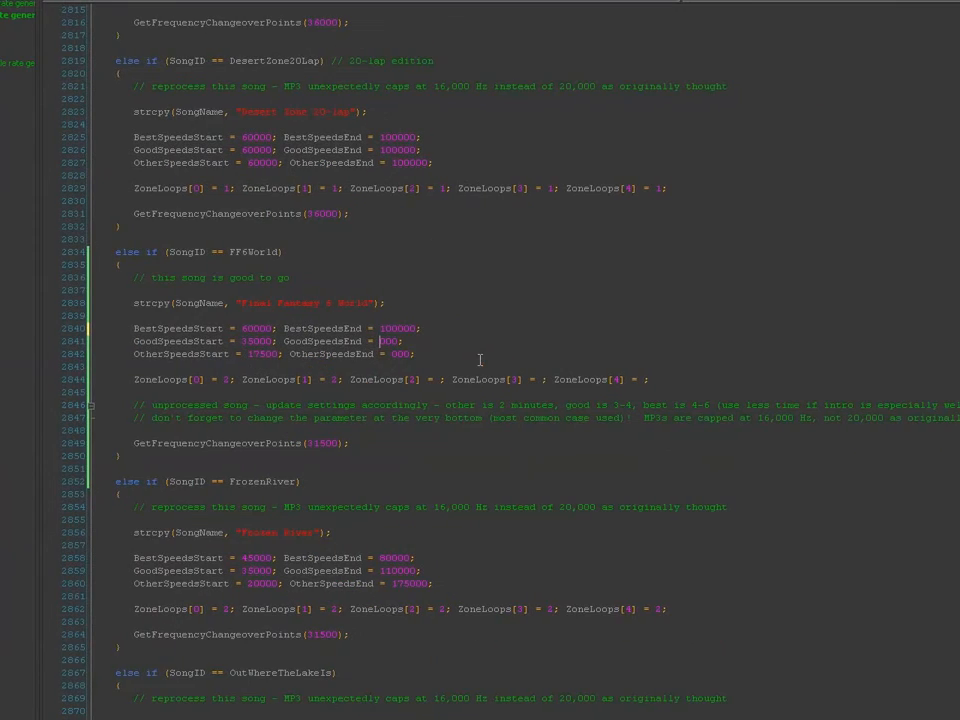
text(180)
key(Down)
key(Left)
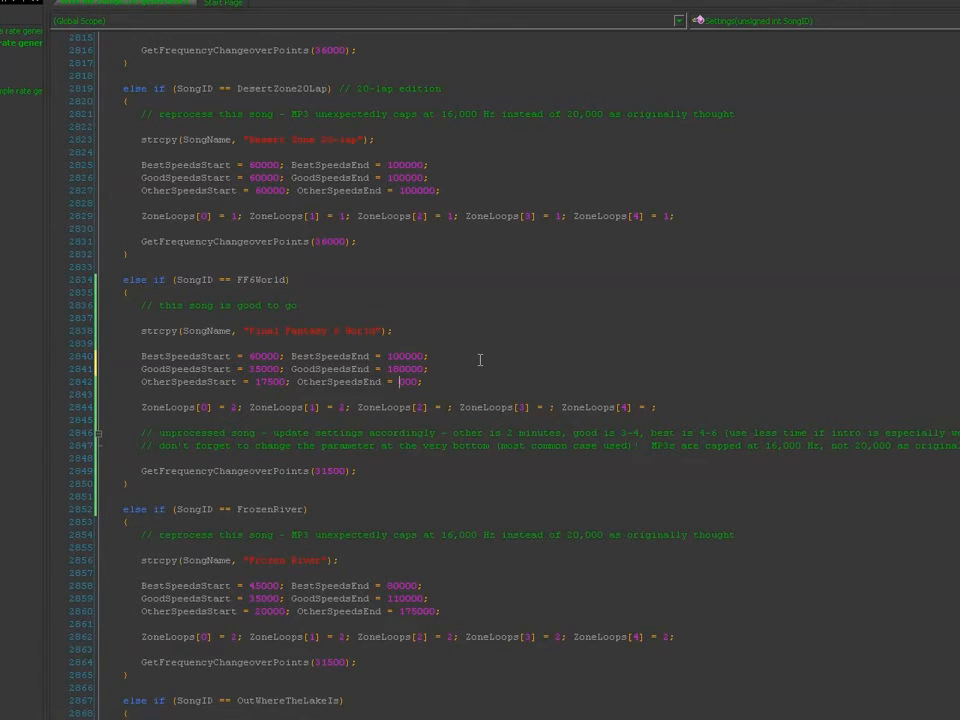
text(300)
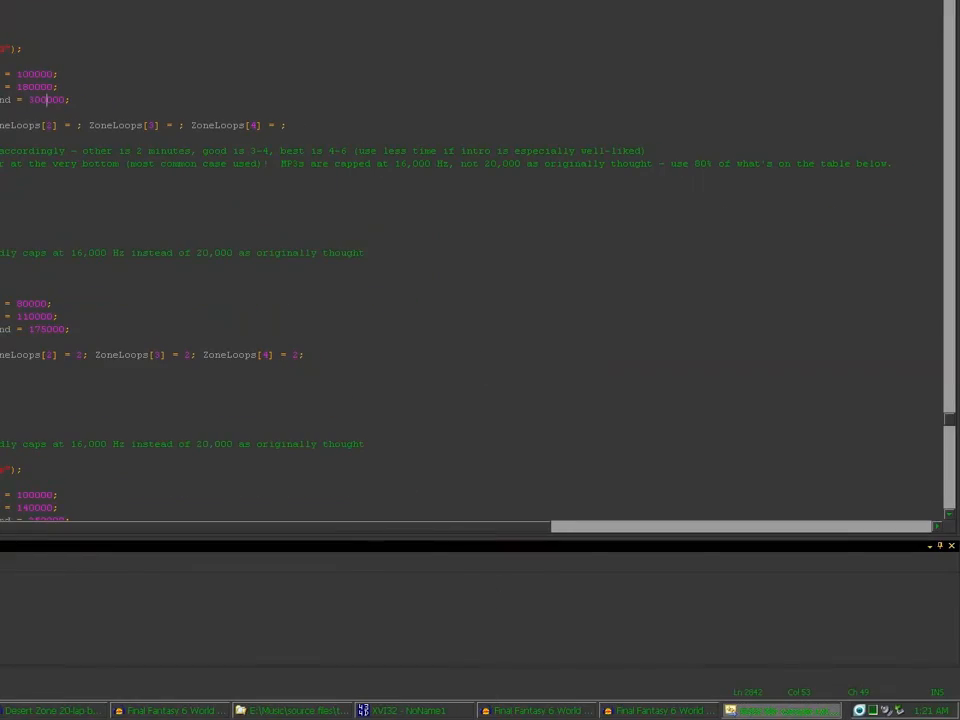
- Switch back to the Final Fantasy 6 World sampler in Audacity and try to set its track's sample rate to 150000 Hz
click(660, 711)
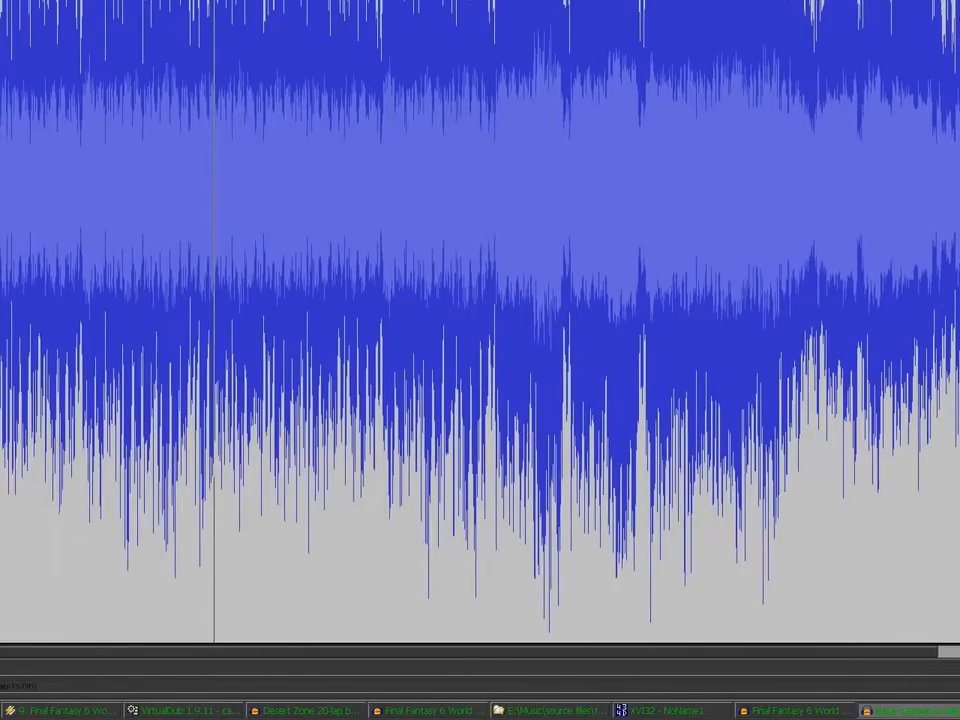
click(438, 709)
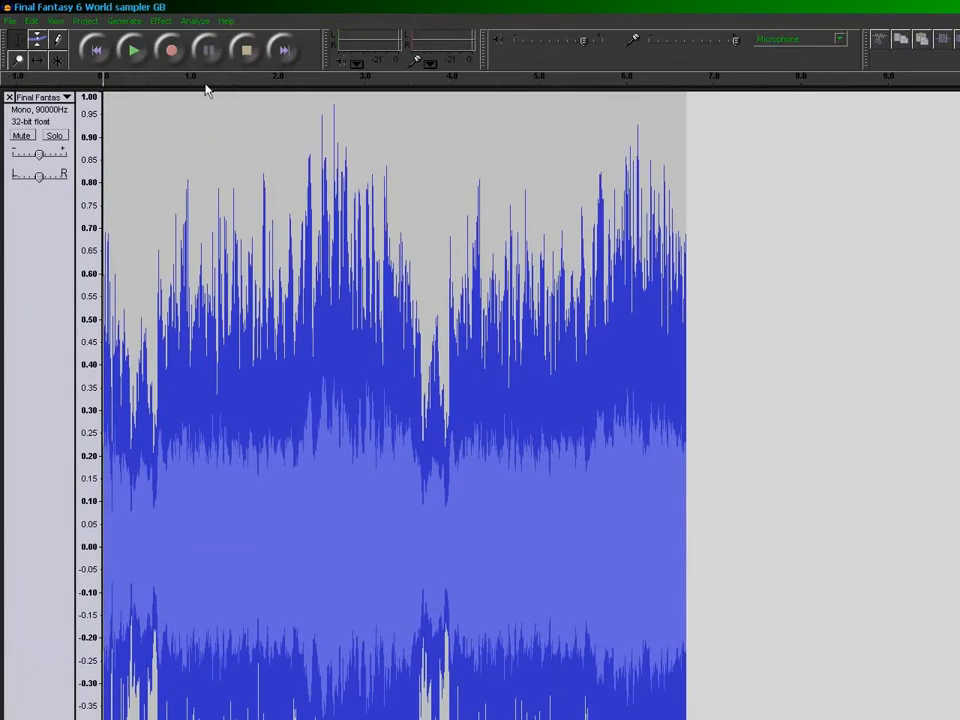
click(60, 99)
mouse_move(110, 313)
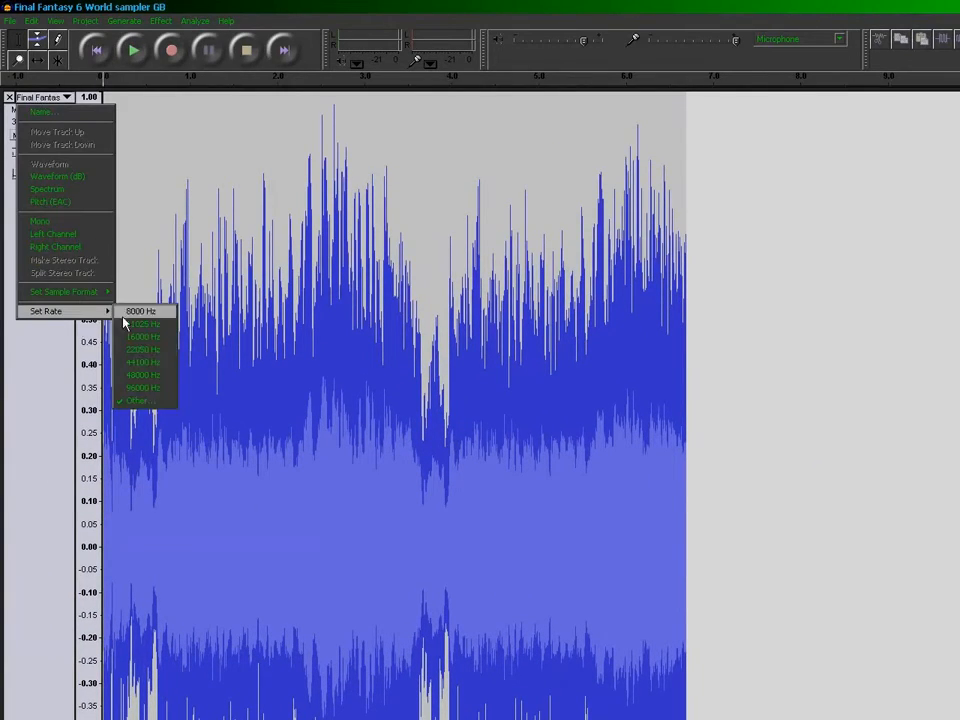
click(135, 400)
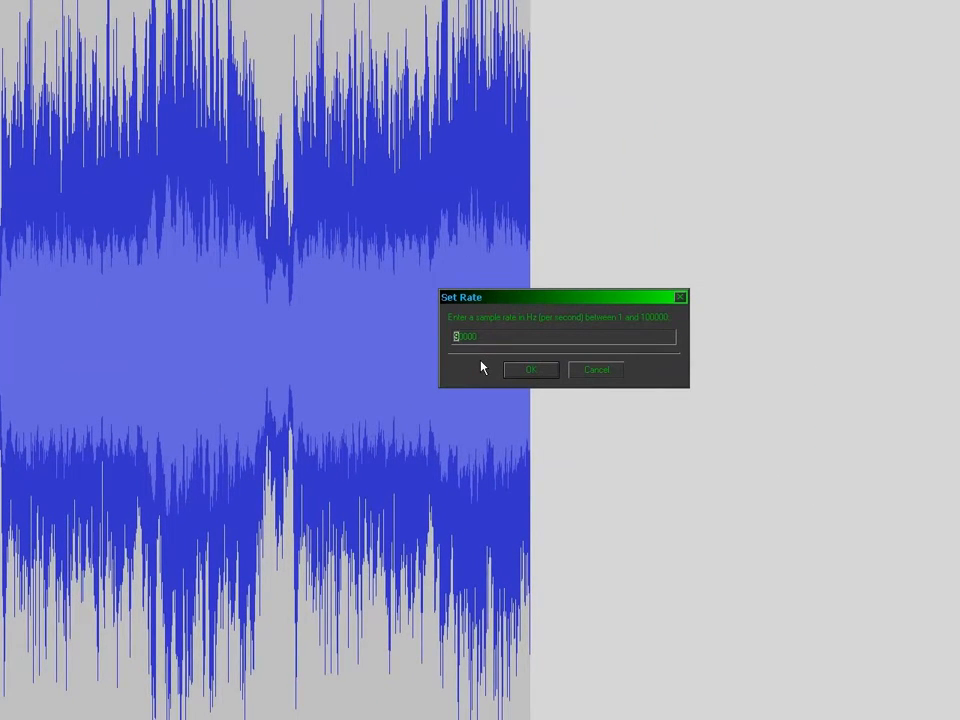
text(15)
key(Return)
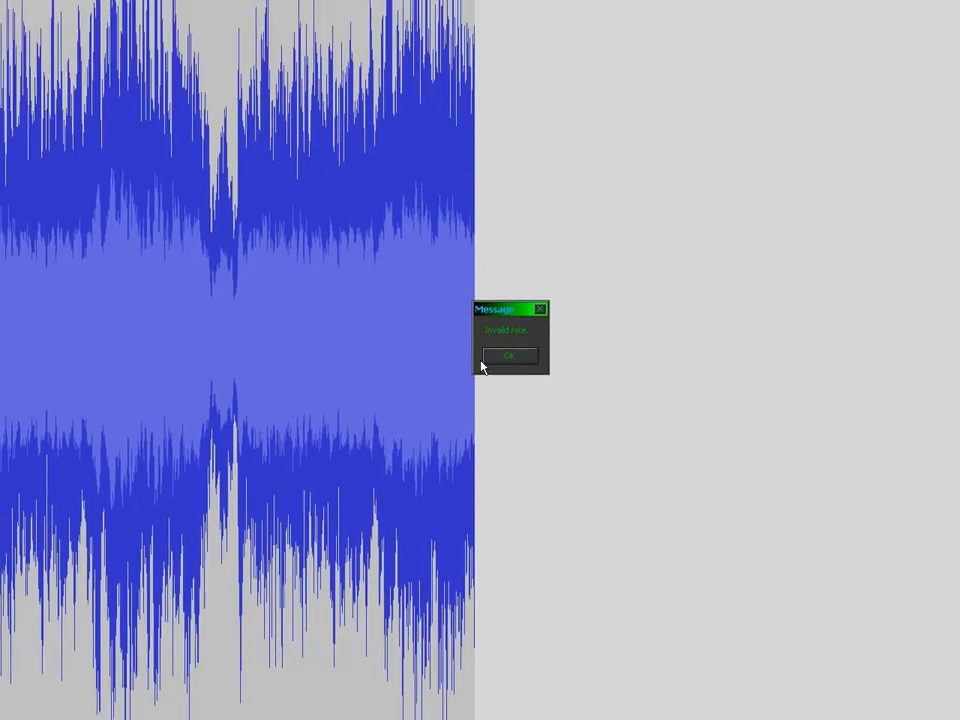
click(562, 367)
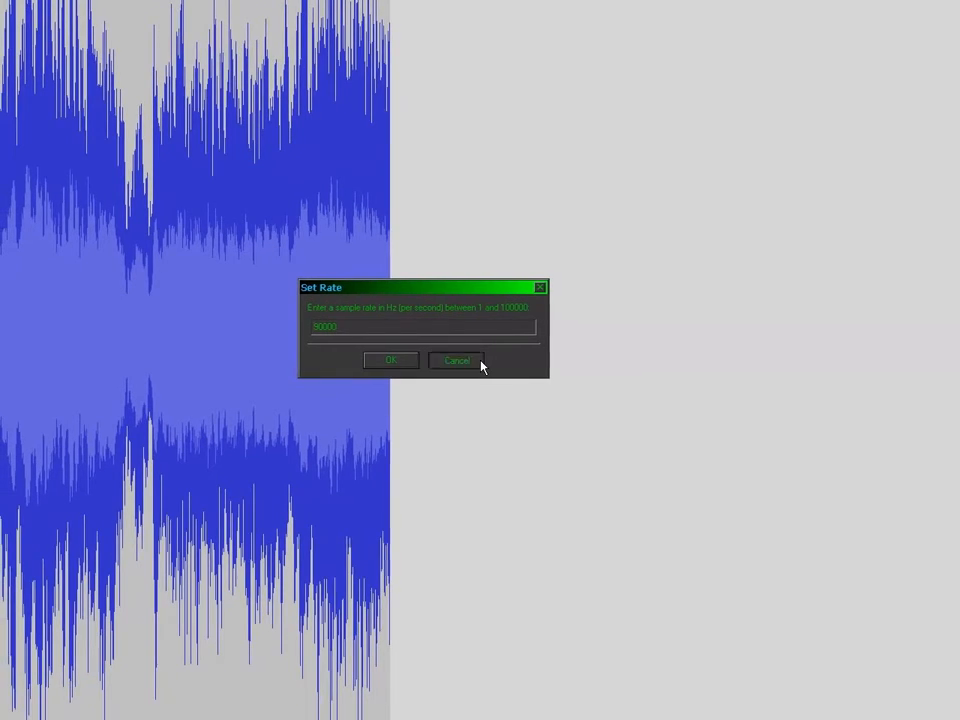
click(479, 363)
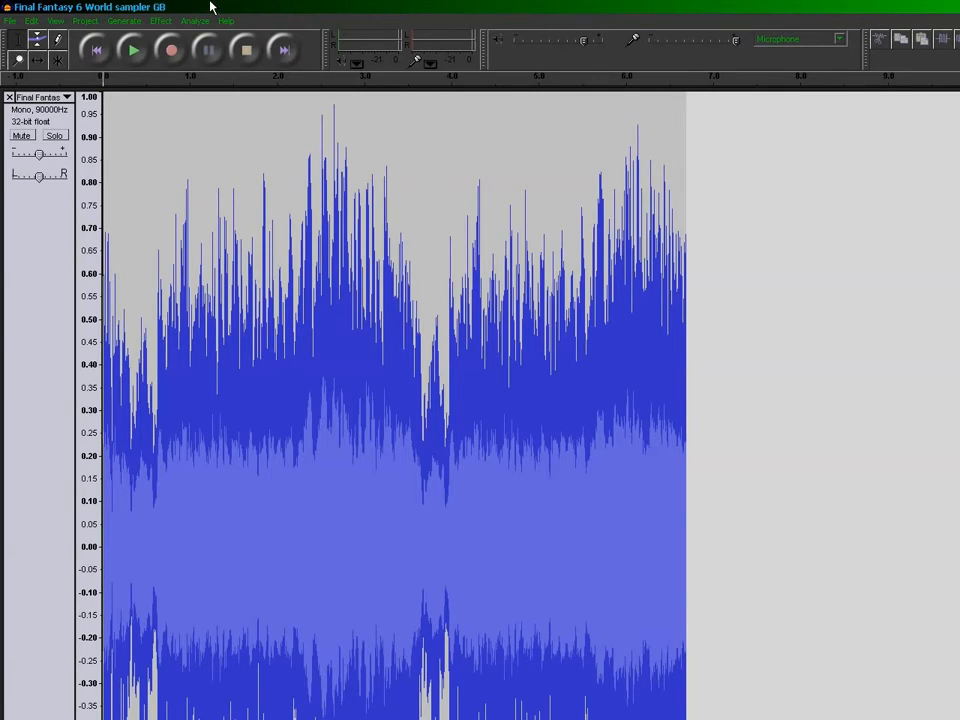
- Set the sampler track's sample rate to 75000 Hz, audition it briefly from the start and stop playback
click(45, 97)
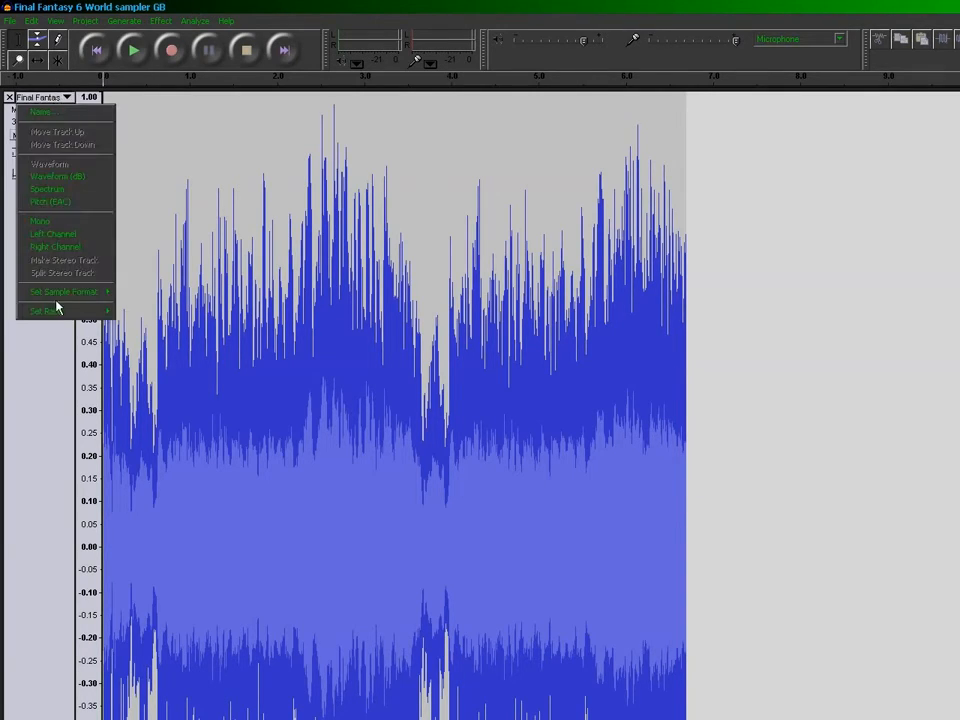
mouse_move(57, 310)
click(139, 400)
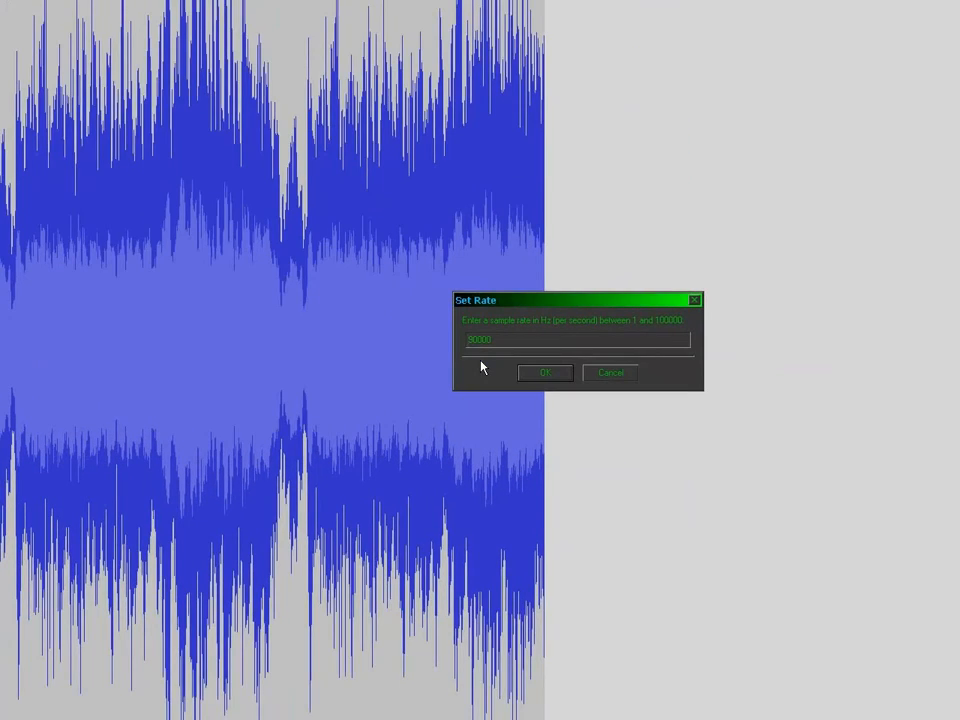
key(shift+Right)
key(shift+Right)
text(75)
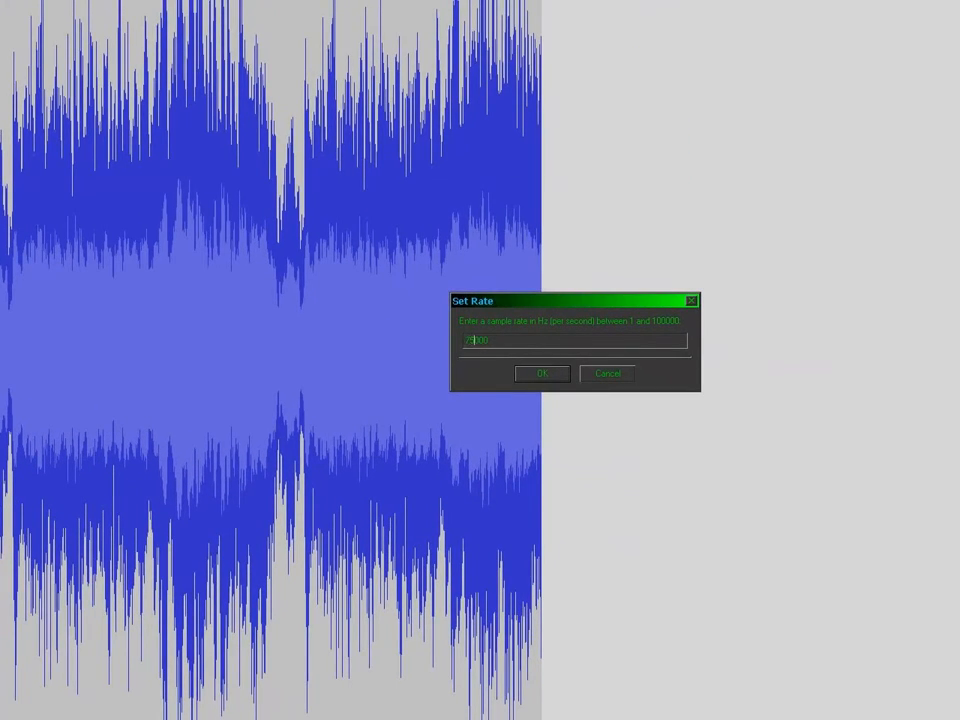
key(Return)
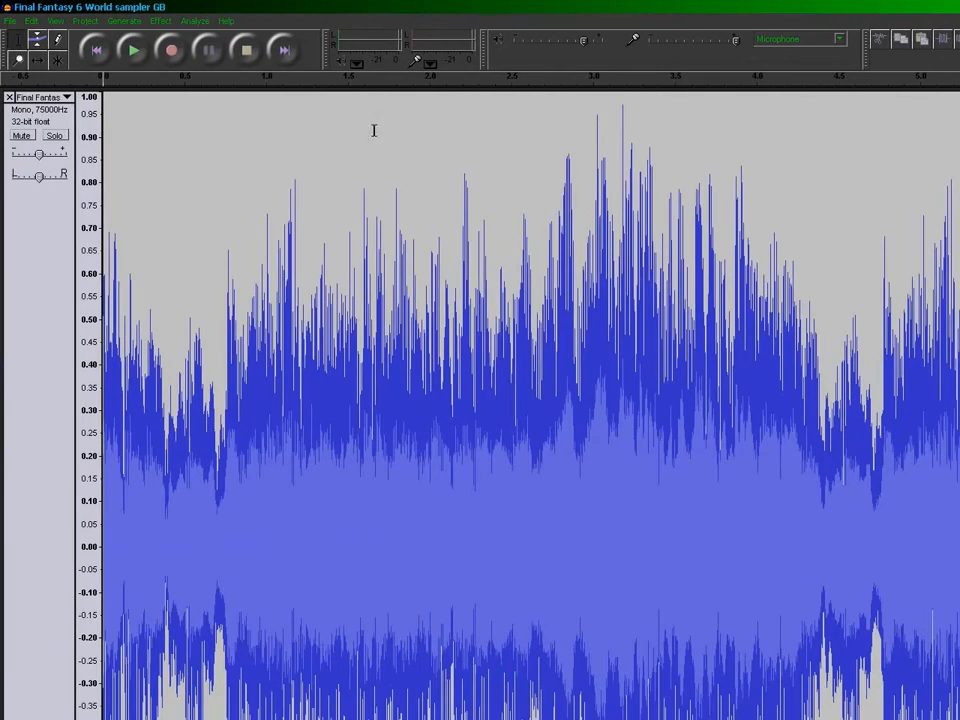
click(133, 55)
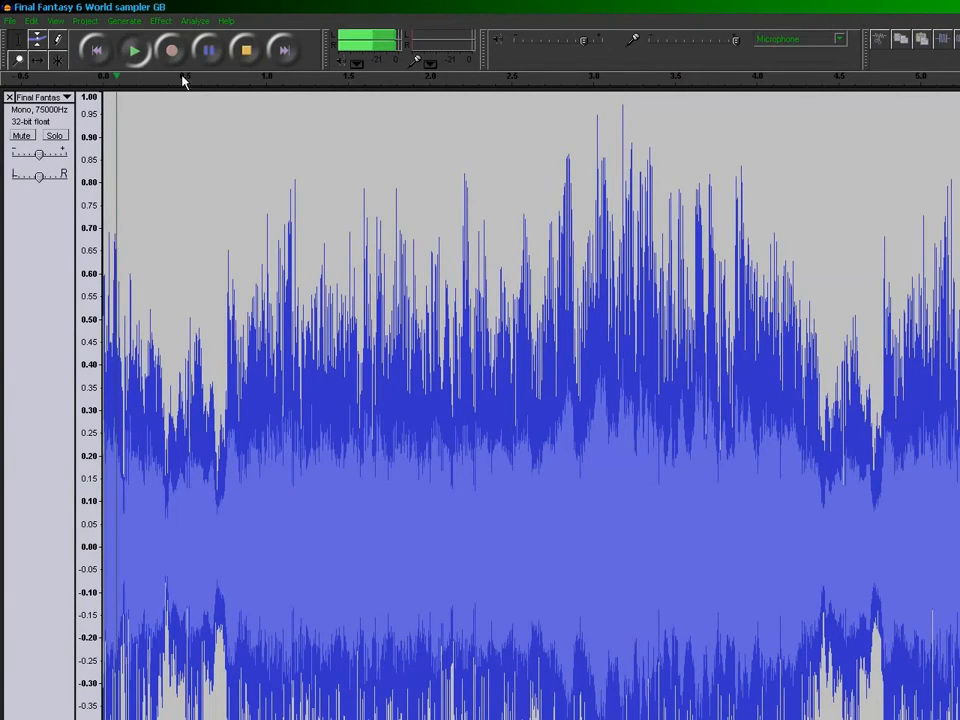
click(249, 52)
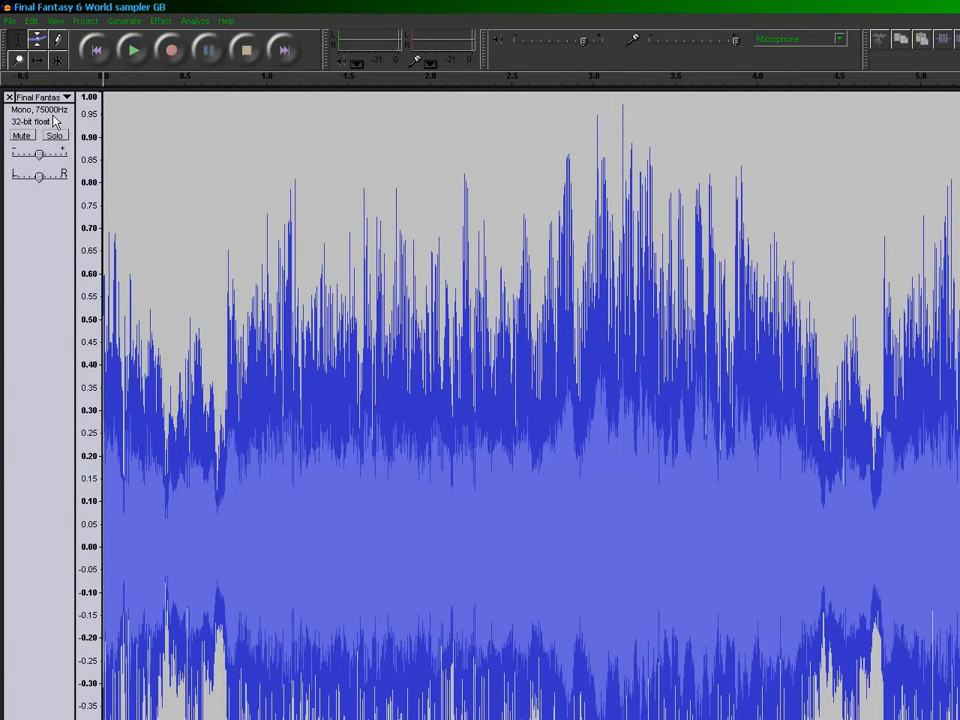
- Select the whole sampler track and apply Change Speed with a 100 percent change
click(55, 121)
click(161, 21)
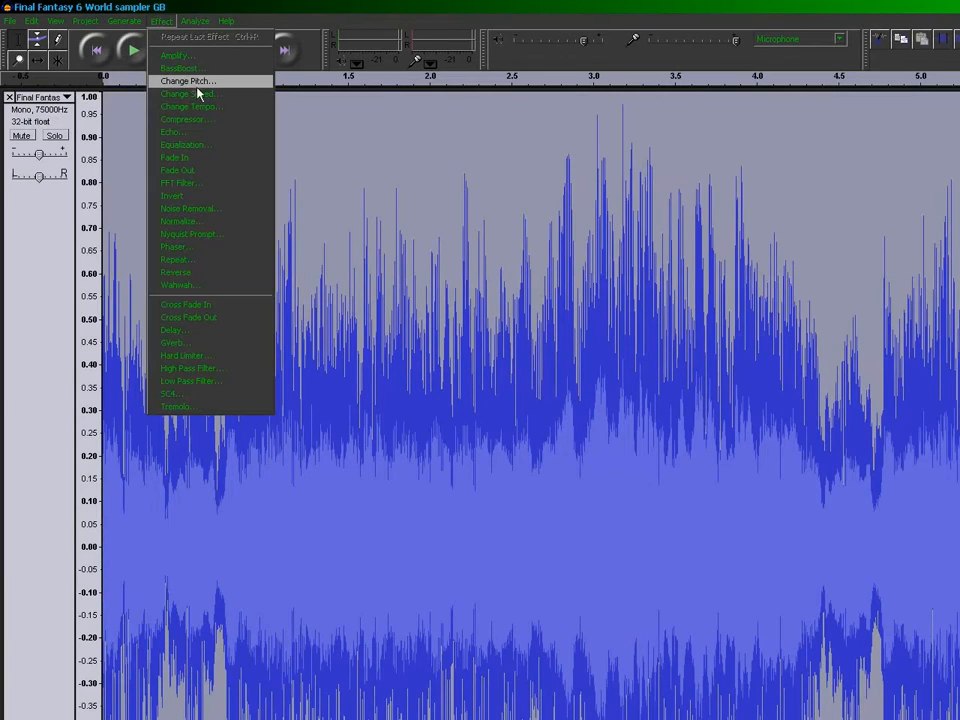
click(198, 93)
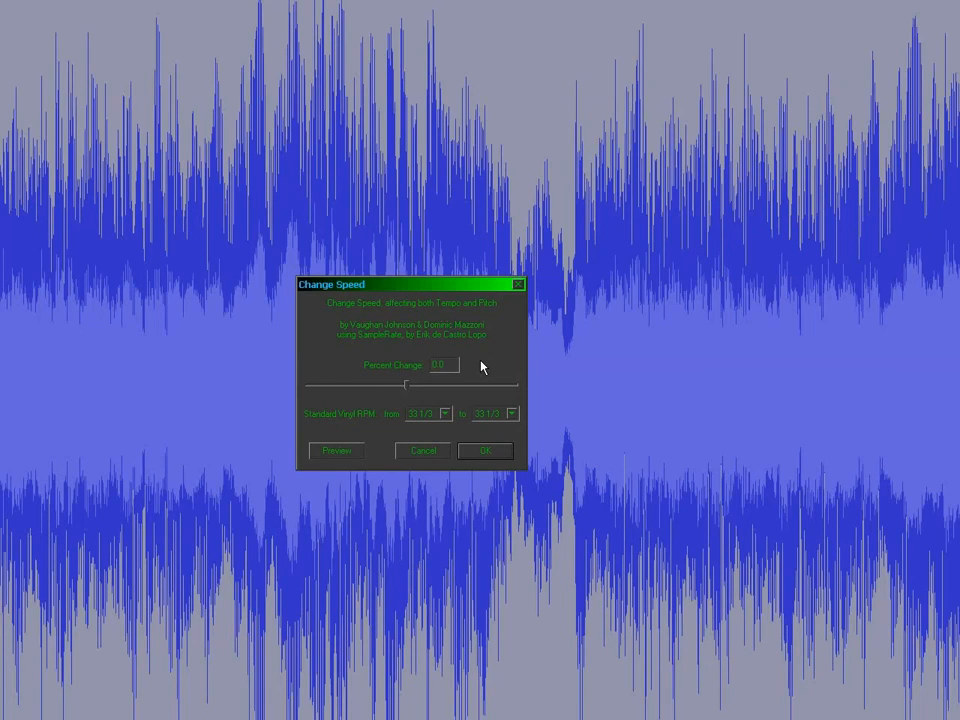
text(100)
key(BackSpace)
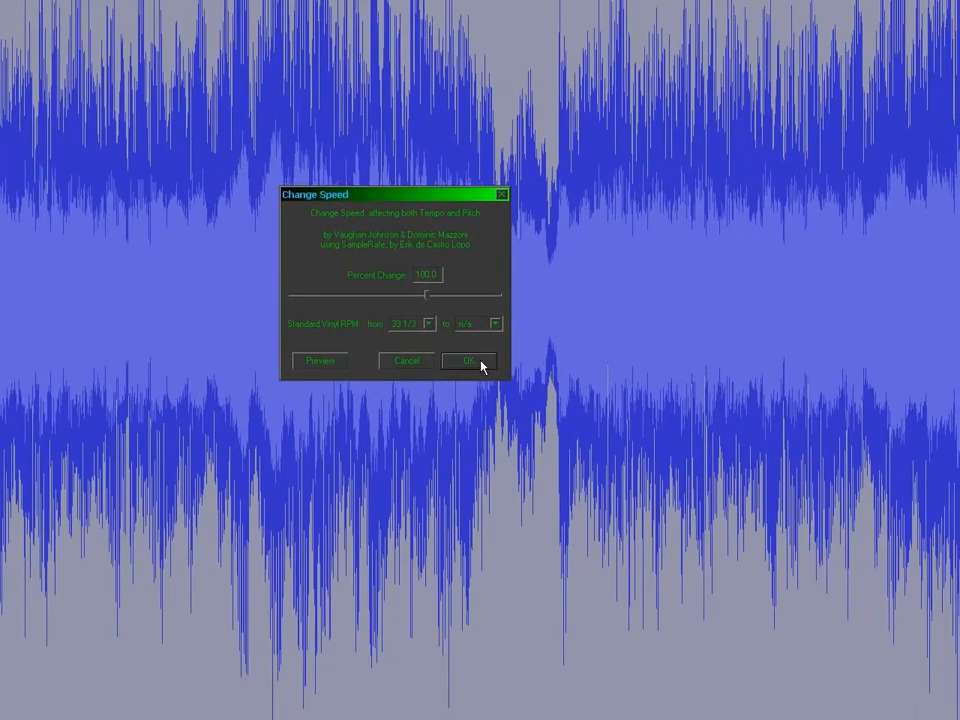
click(481, 366)
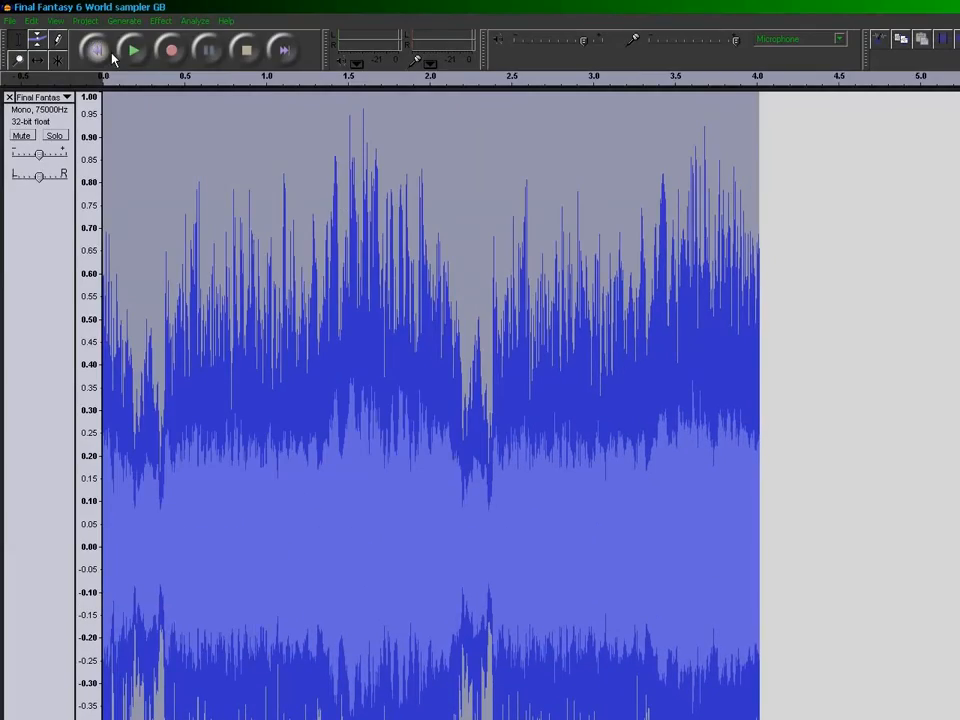
- Audition the sped-up sampler track from the start, and play the original-speed track at 90000 Hz
click(97, 50)
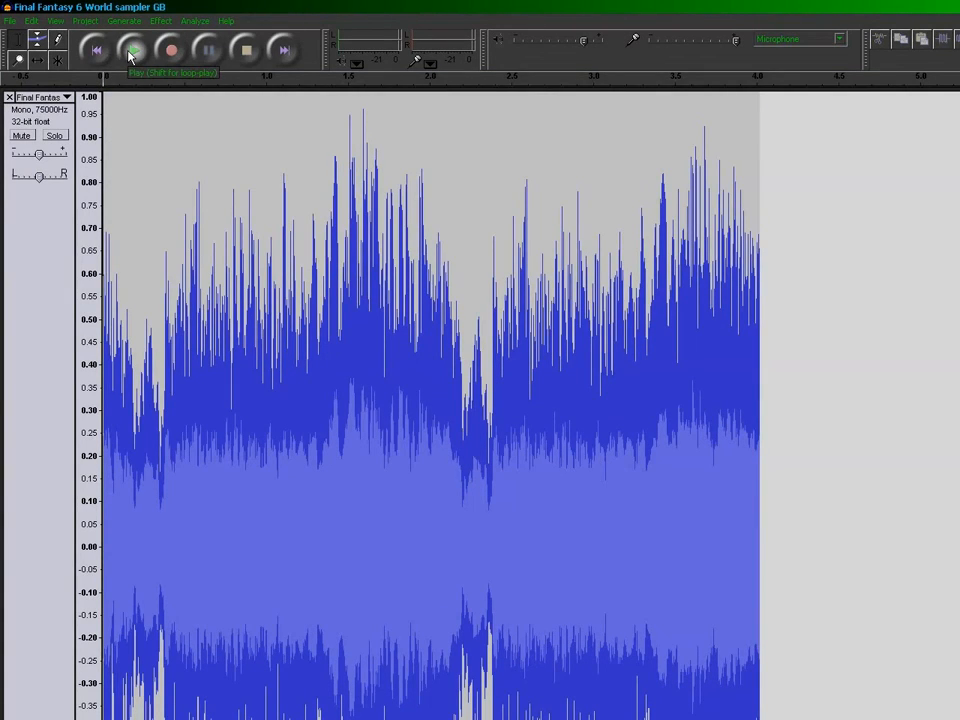
click(131, 52)
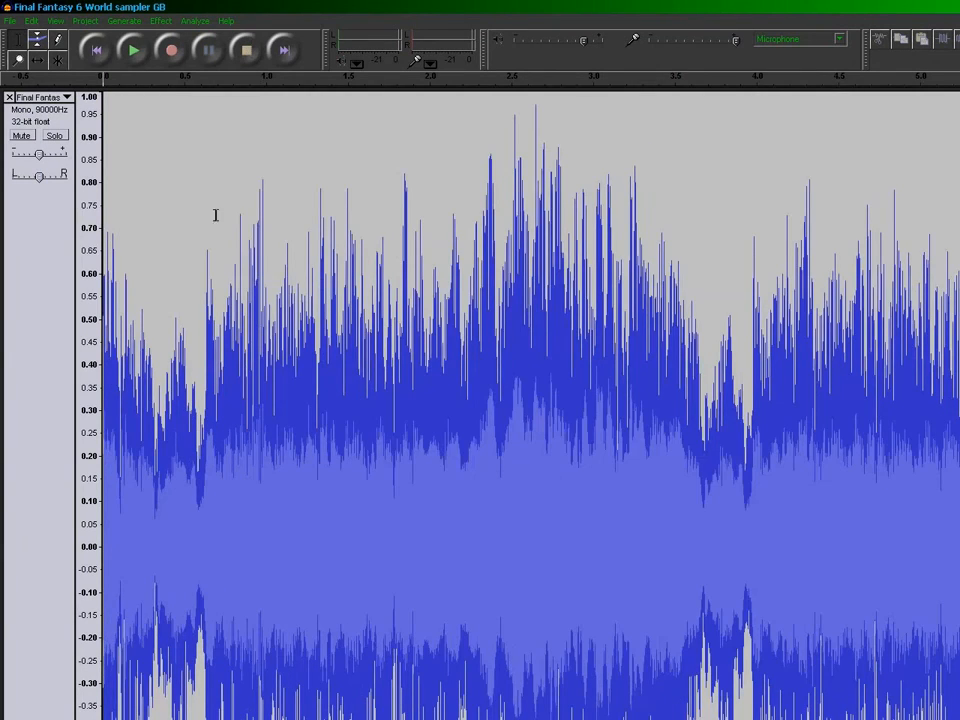
click(133, 54)
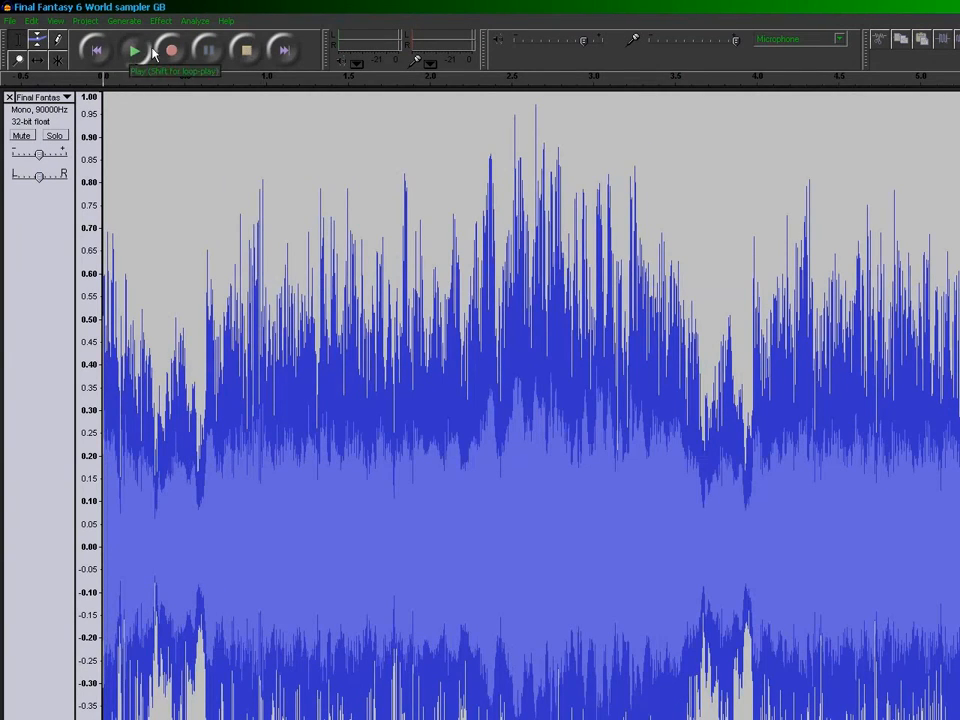